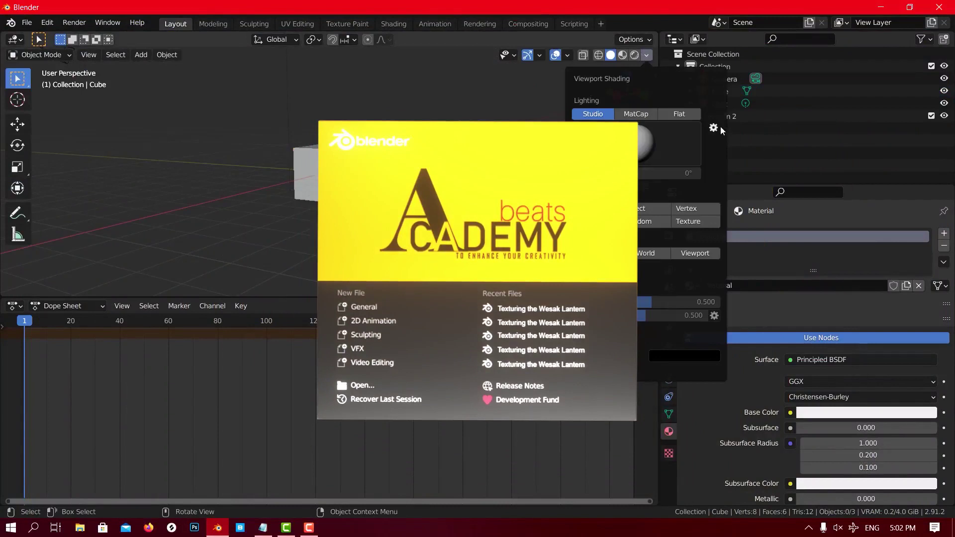
left_click(14, 305)
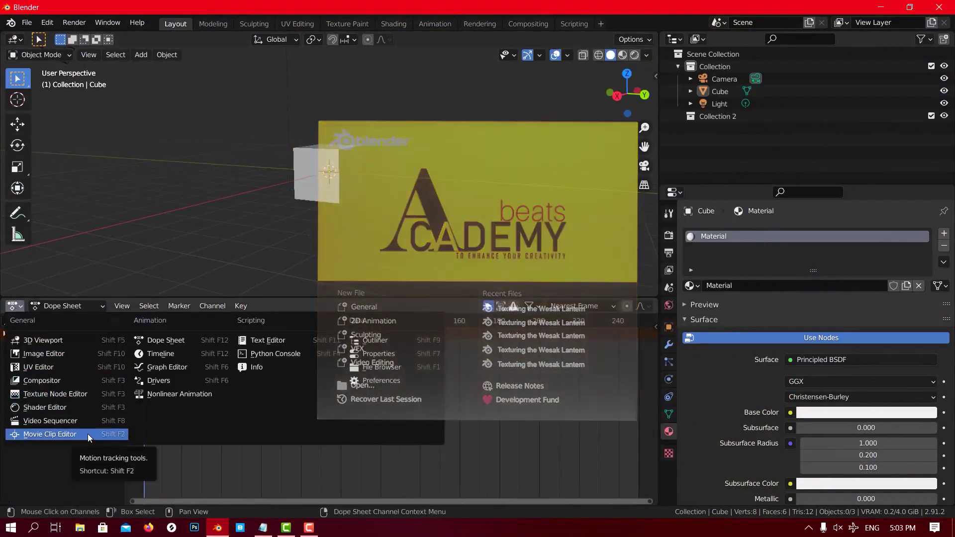
left_click(161, 354)
key("n")
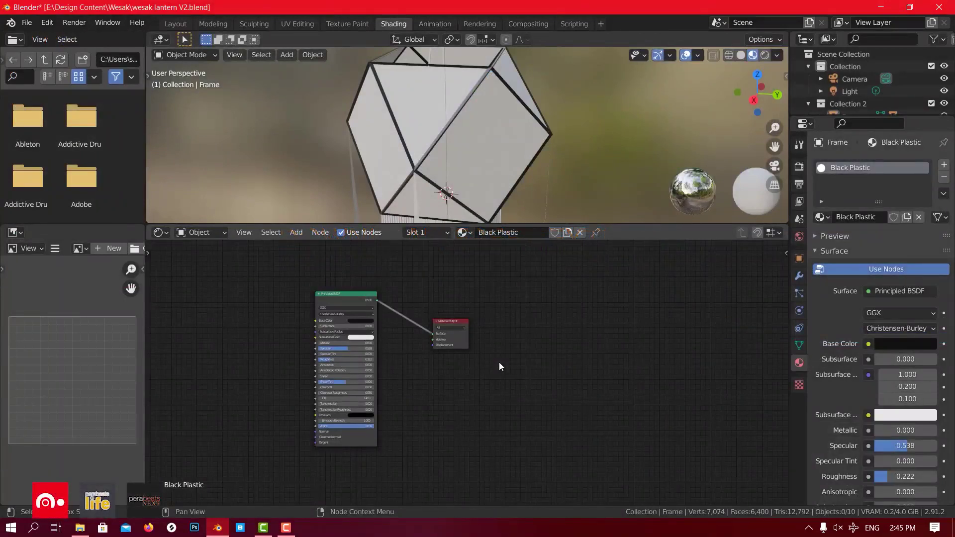
Compare the material assignments of the lantern body and its frame
left_click(512, 116)
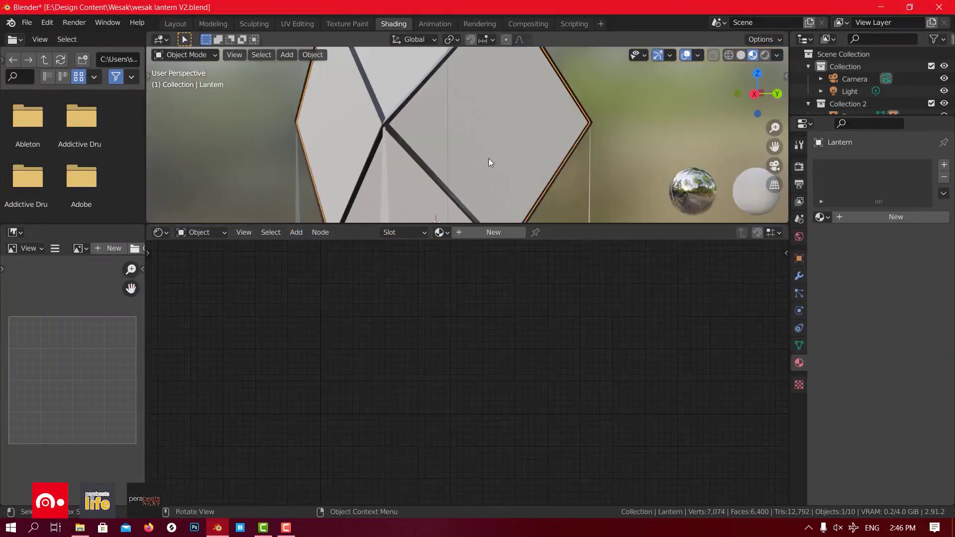
middle_click_drag(527, 100, 517, 131)
scroll(517, 131, "down", 2)
left_click(448, 124)
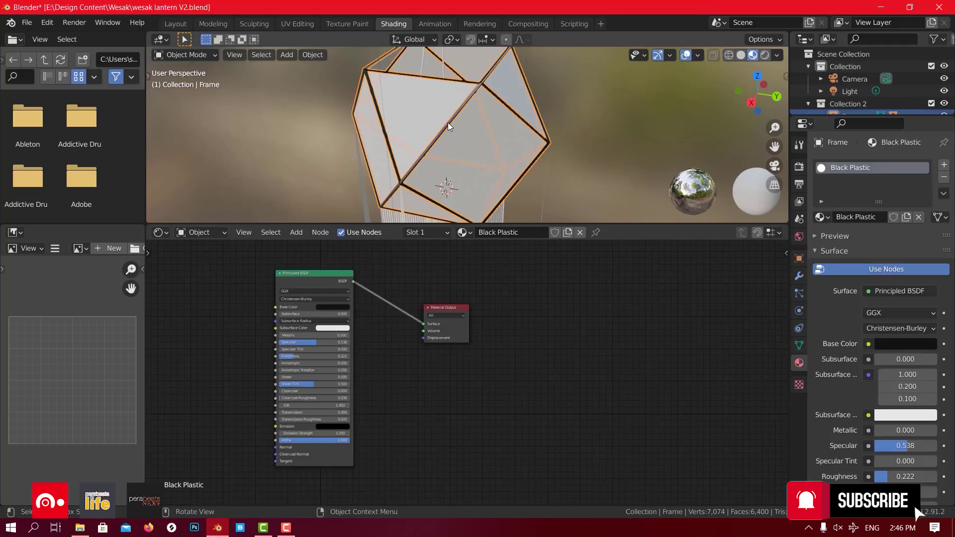
Create a material named Sau for the lantern body and space its Material Output node away from the Principled BSDF
left_click(485, 154)
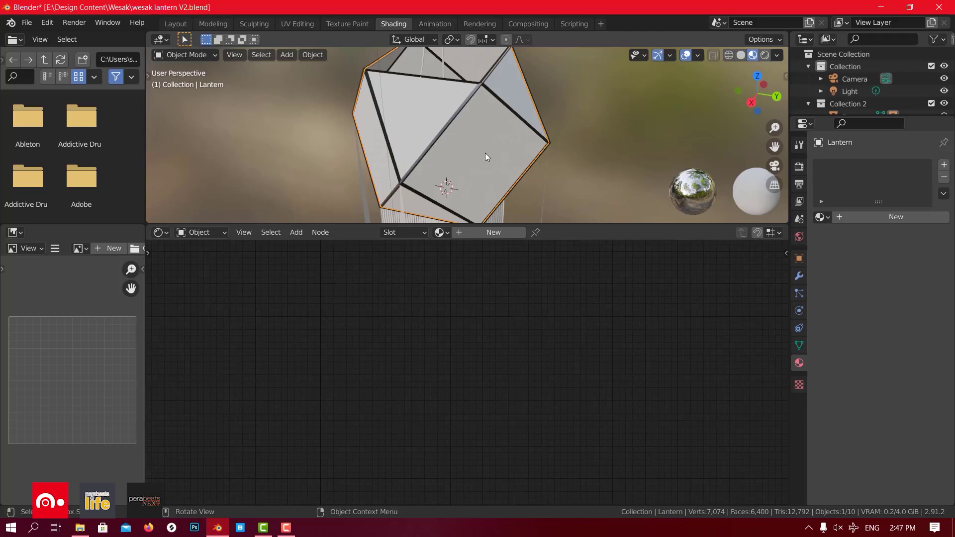
left_click(489, 232)
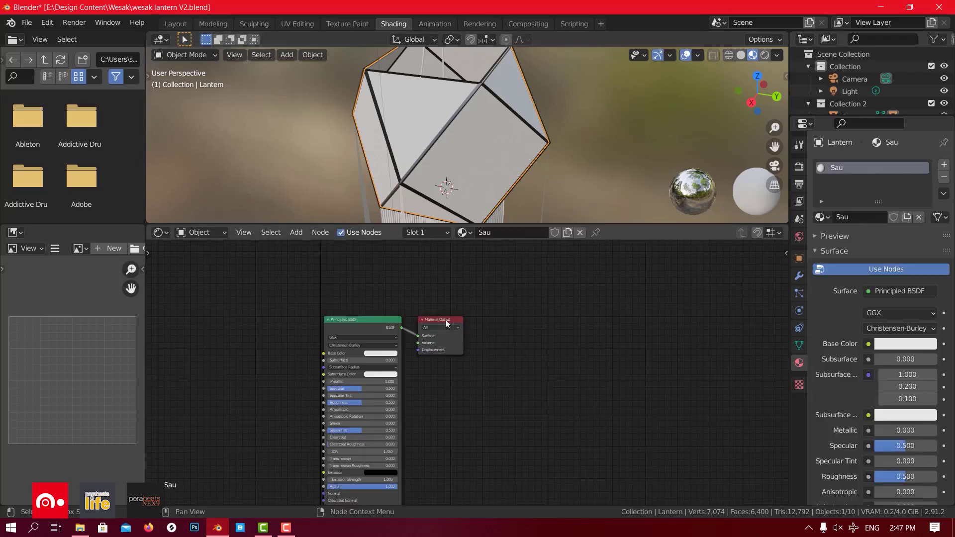
left_click_drag(445, 320, 578, 329)
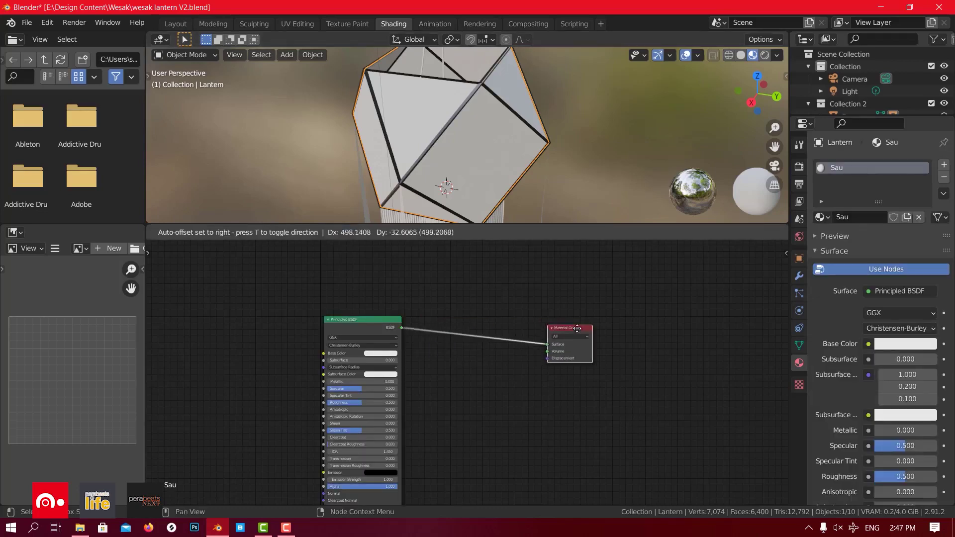
Tint the base color of the Sau material's Principled BSDF a very pale blue-green
left_click(379, 354)
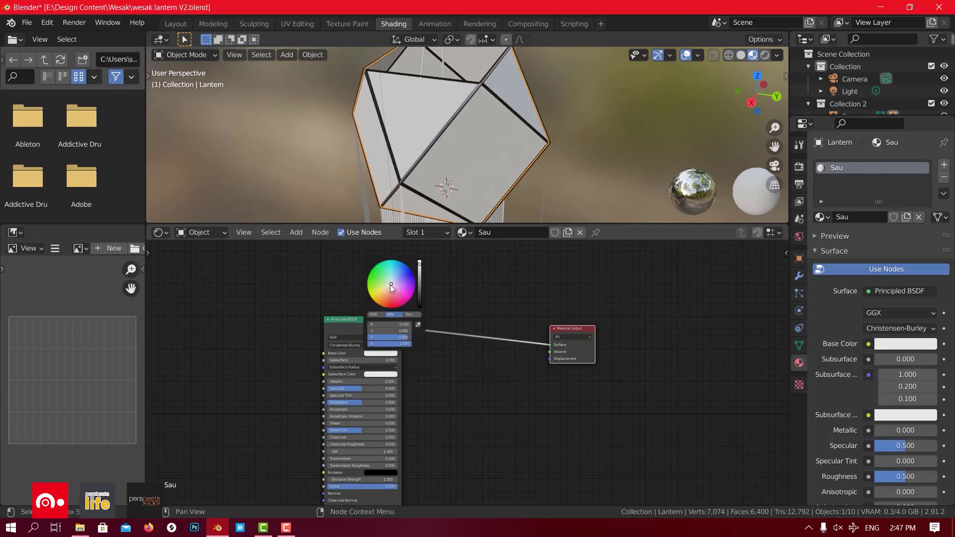
mouse_move(390, 285)
left_mouse_down()
mouse_move(384, 290)
mouse_move(391, 283)
left_mouse_up()
scroll(522, 379, "up", 2)
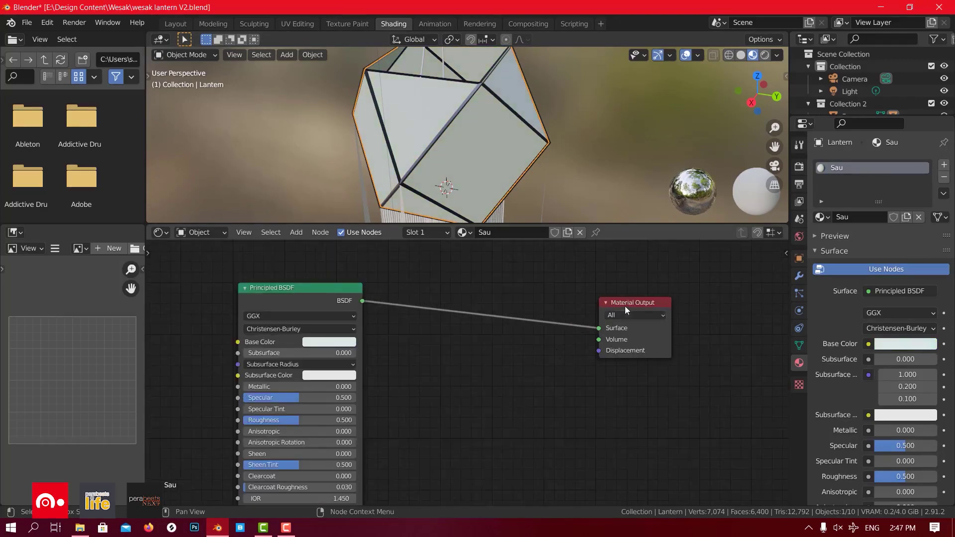
Add a Mix Shader node between the Principled BSDF and the Material Output, leaving it unconnected
scroll(384, 399, "down", 4)
key("shift+a")
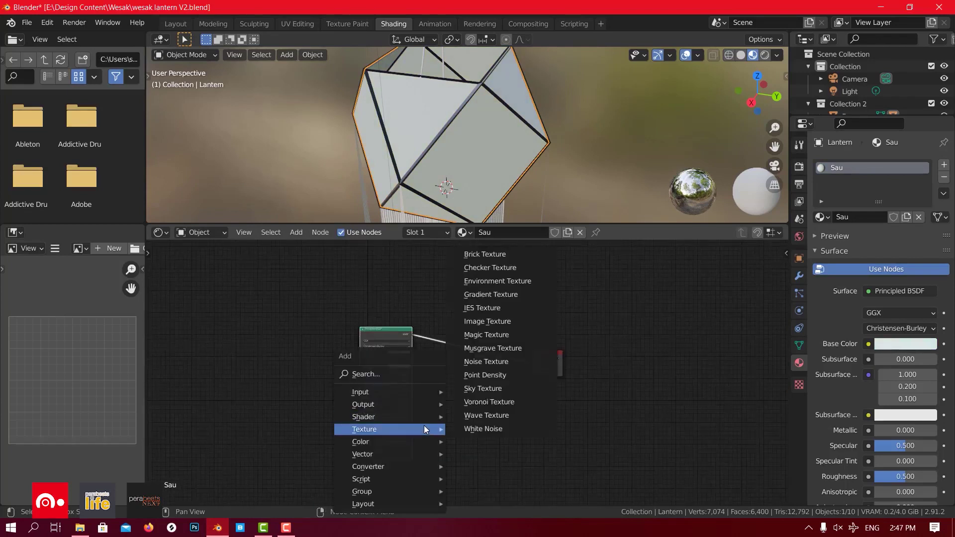
key("Escape")
key("shift+a")
mouse_move(428, 393)
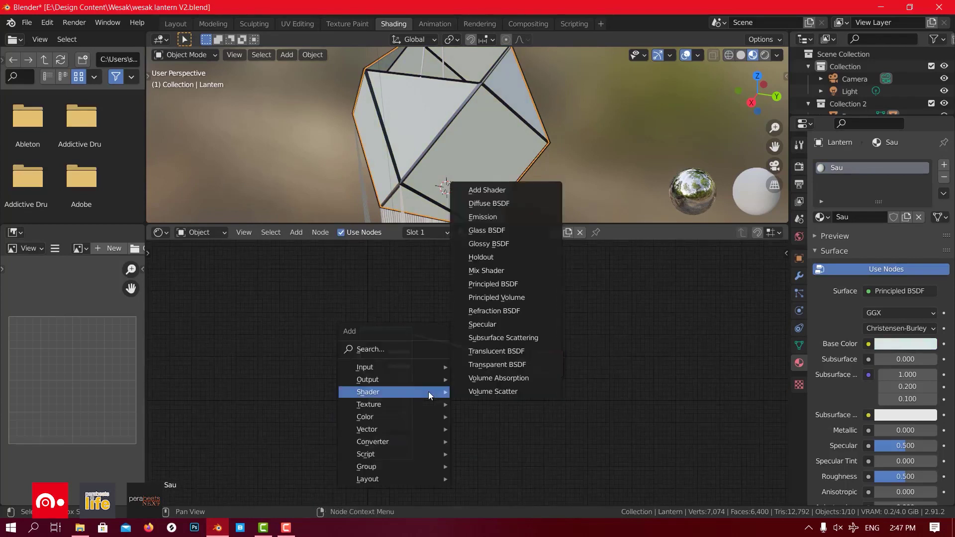
left_click(511, 271)
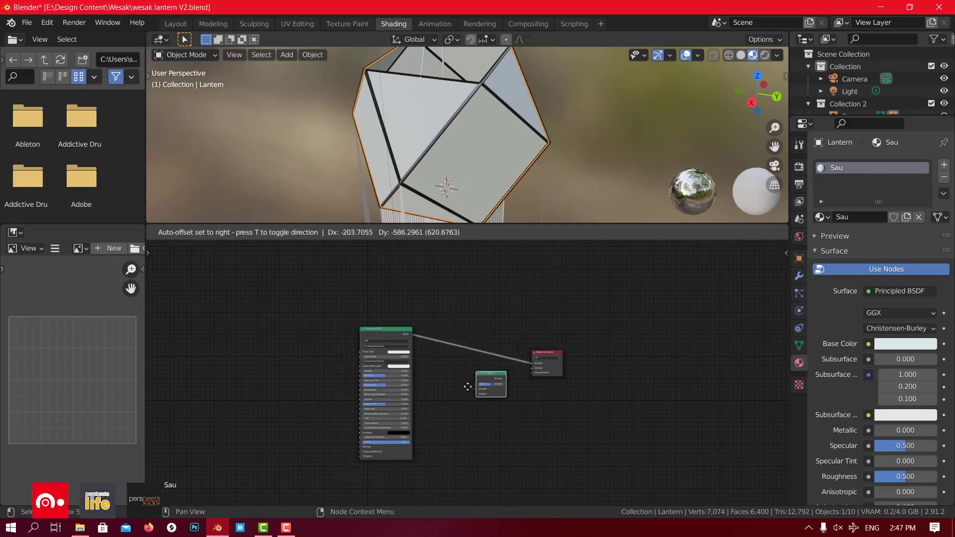
left_click(477, 381)
Add a Transparent BSDF node below and before the Mix Shader
key("shift+a")
mouse_move(473, 387)
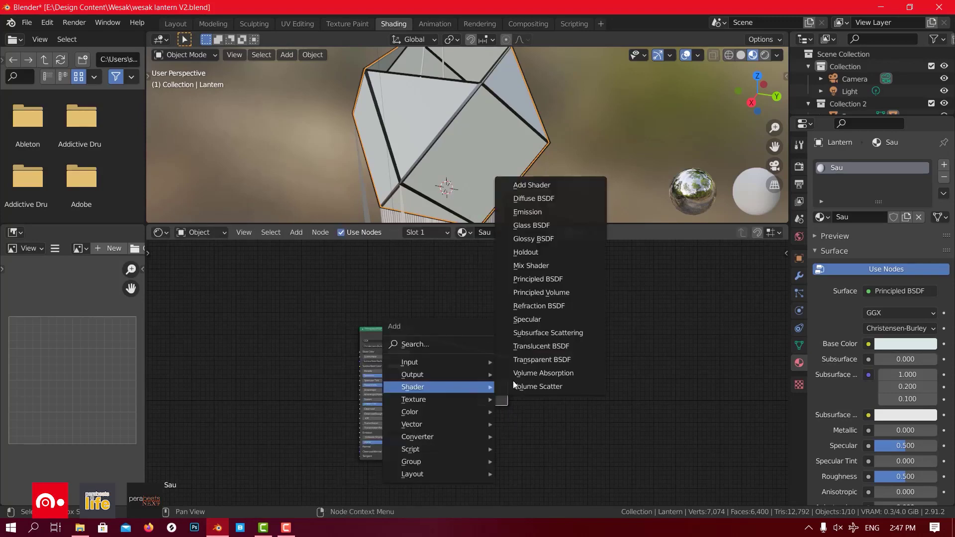
left_click(551, 362)
left_click(426, 416)
Connect the Principled and Transparent BSDFs to the Mix Shader's two shader inputs, and the Mix Shader to the material's Surface output
scroll(461, 432, "up", 5)
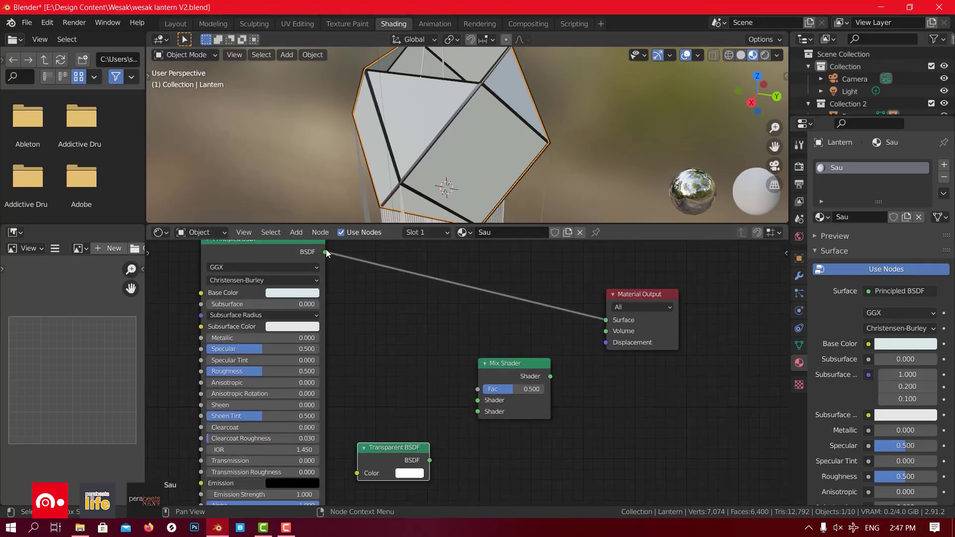
left_click_drag(326, 252, 478, 401)
left_click_drag(430, 460, 478, 411)
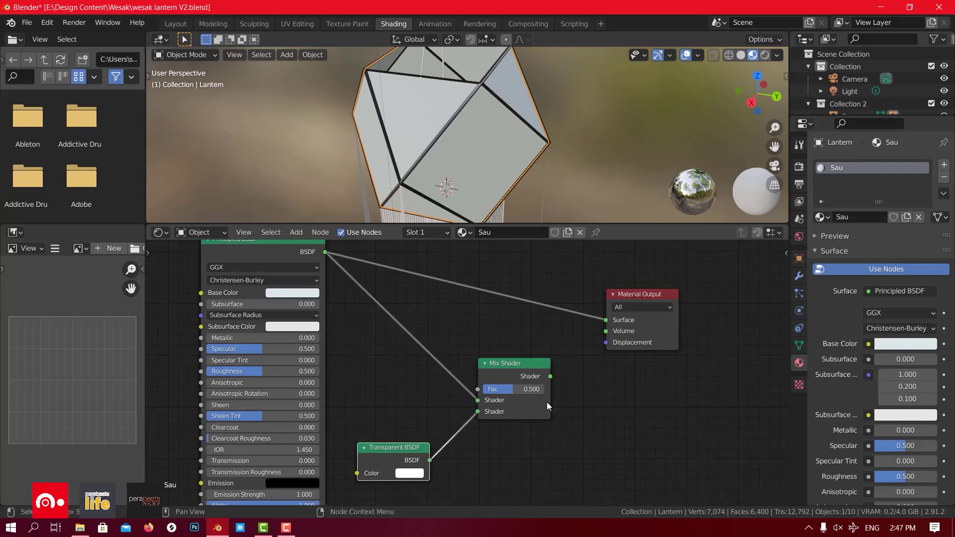
left_click_drag(551, 376, 607, 321)
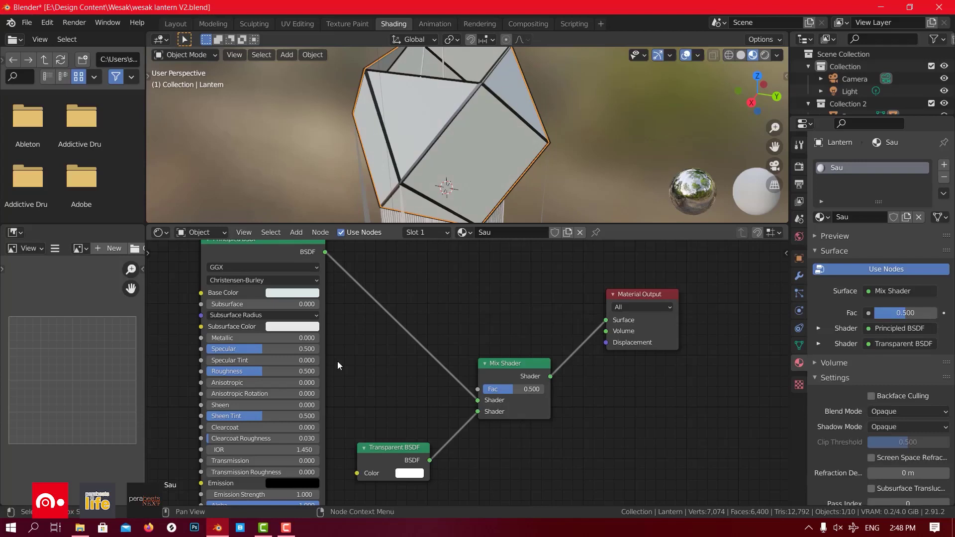
Set the Sau material's blend mode to Alpha Blend
middle_click_drag(403, 188, 406, 127)
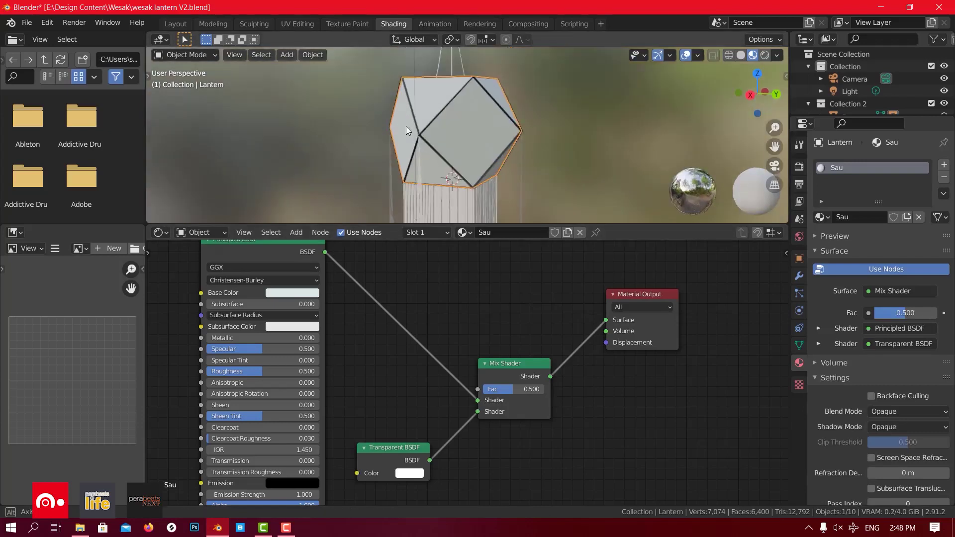
left_click(395, 450)
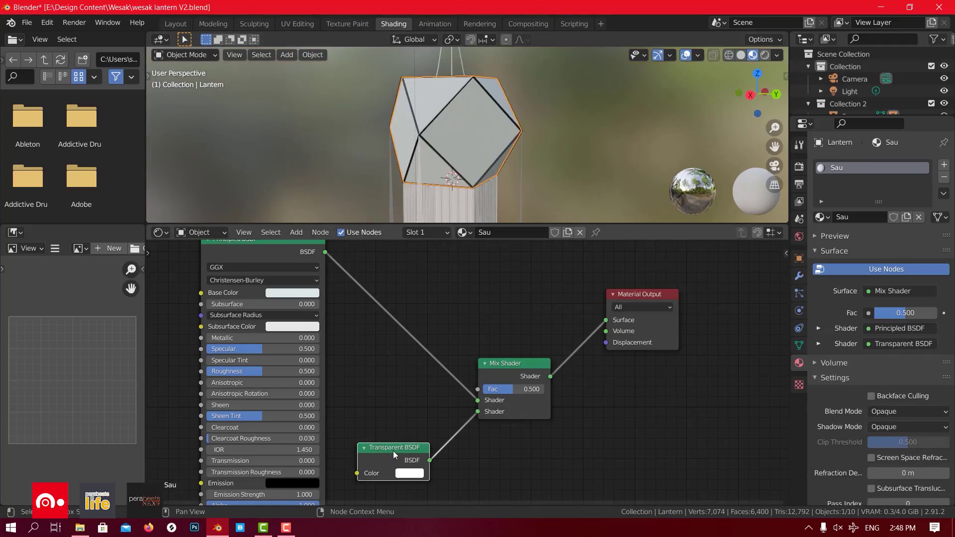
left_click(903, 414)
left_click(898, 462)
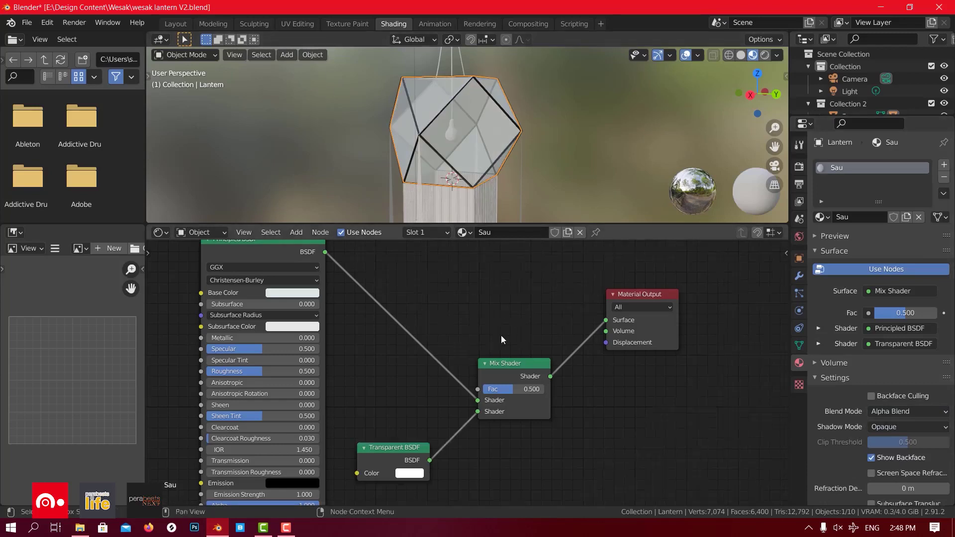
Set the Mix Shader factor to 0.040 and check the lantern's transparency
scroll(501, 336, "up", 3)
left_click_drag(531, 397, 490, 397)
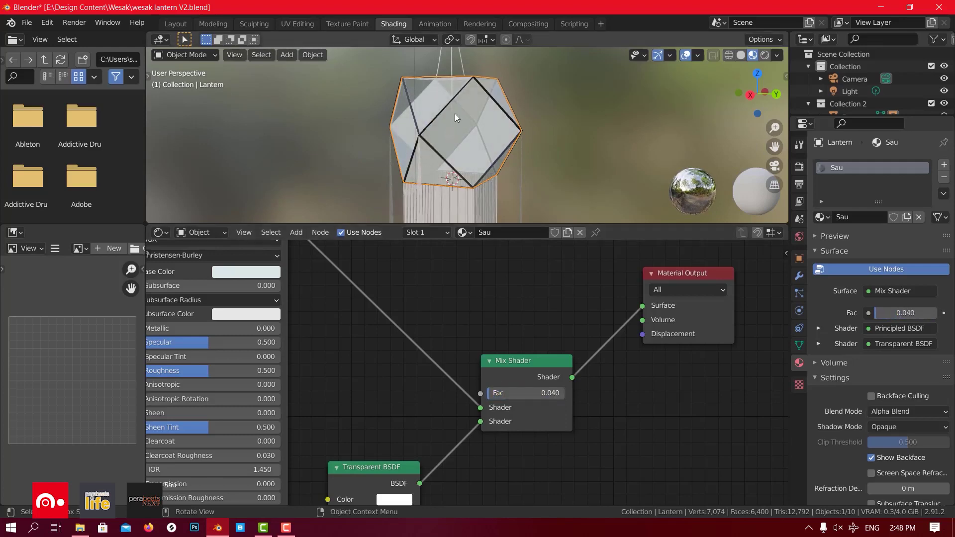
scroll(455, 114, "down", 4)
mouse_move(461, 109)
middle_mouse_down()
mouse_move(523, 141)
mouse_move(624, 136)
mouse_move(430, 123)
mouse_move(476, 108)
middle_mouse_up()
scroll(421, 126, "up", 6)
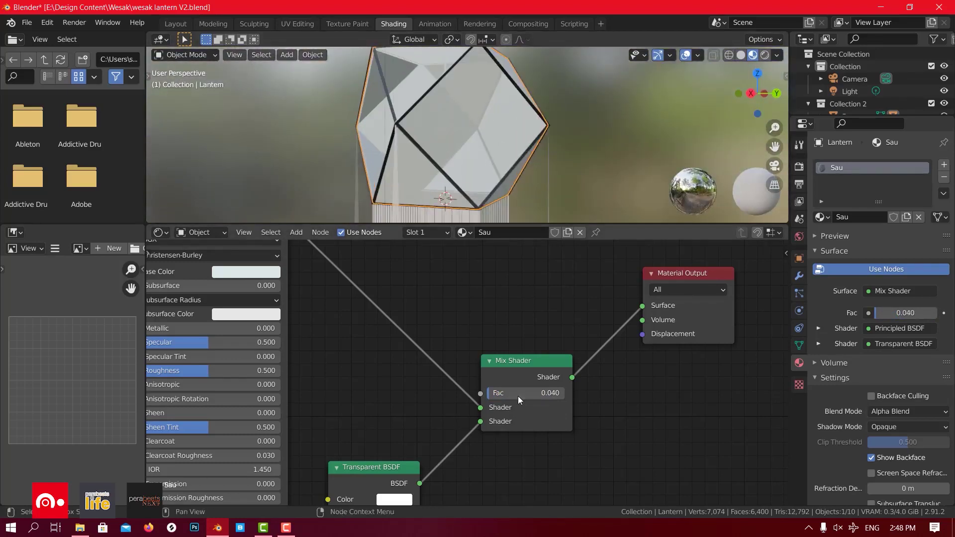
scroll(464, 160, "down", 2)
middle_click_drag(479, 166, 498, 106)
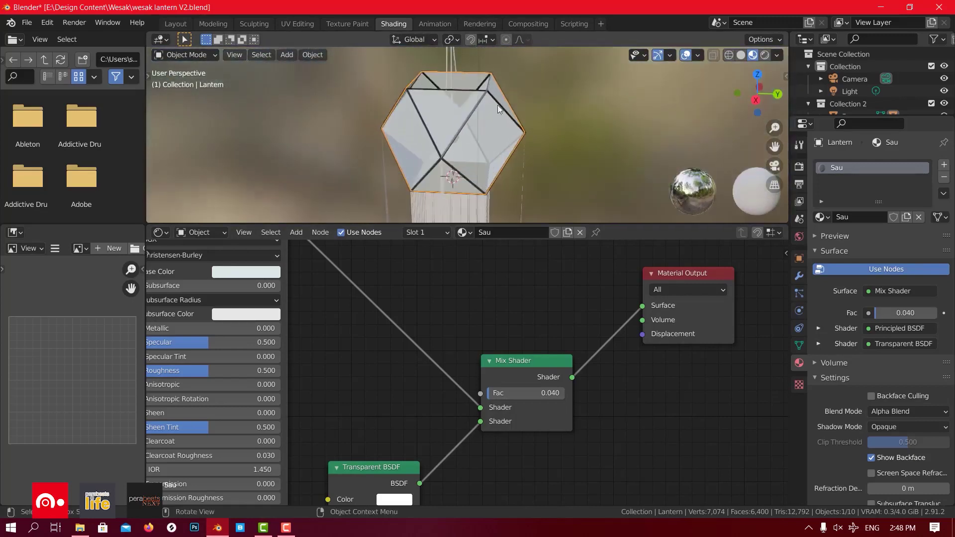
Assign the existing Sau material to the central paper strips hanging beneath the lantern
scroll(513, 143, "down", 2)
middle_click_drag(514, 147, 469, 92)
middle_click_drag(518, 171, 486, 167, "shift")
left_click(434, 174)
scroll(435, 175, "up", 6)
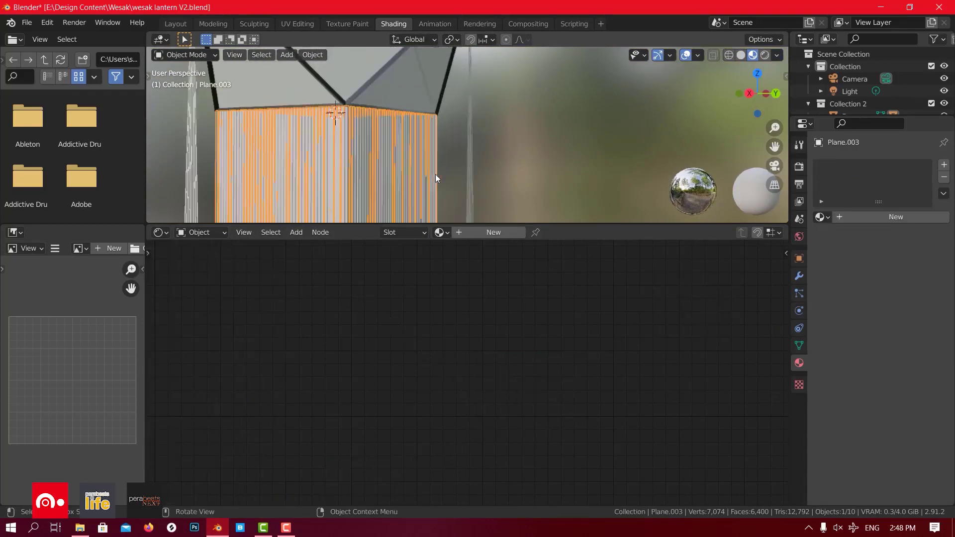
scroll(383, 153, "down", 5)
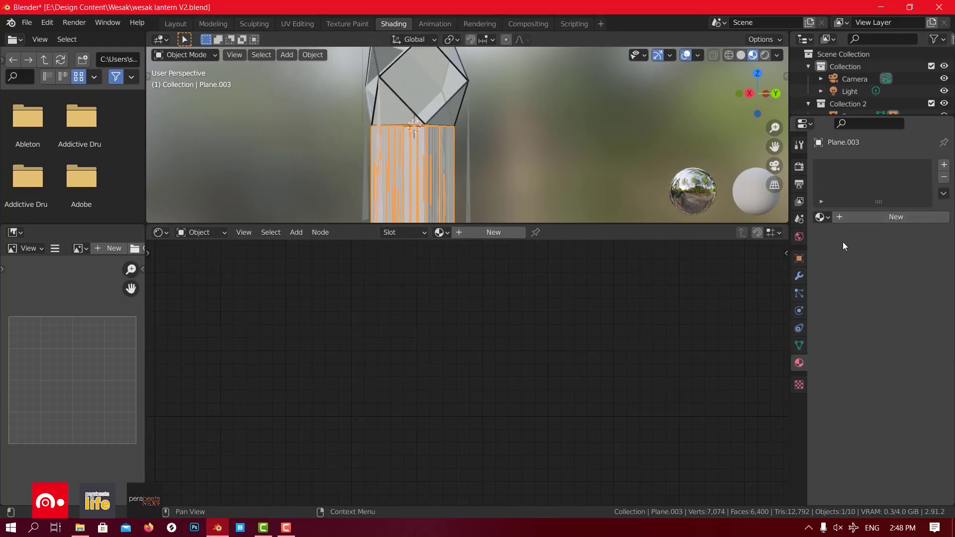
left_click(824, 217)
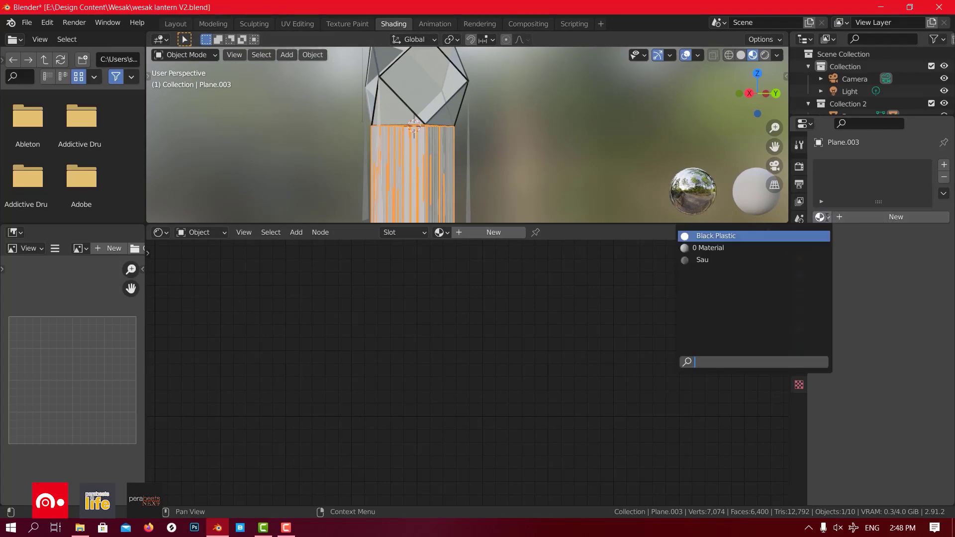
left_click(756, 259)
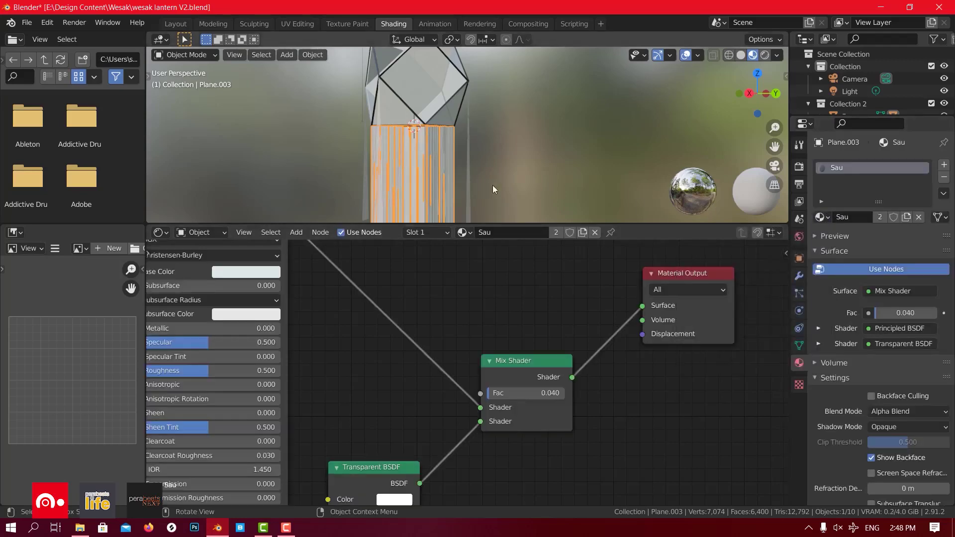
Assign the existing Sau material to the thin tassels hanging from the lantern's outer corners
left_click(469, 172)
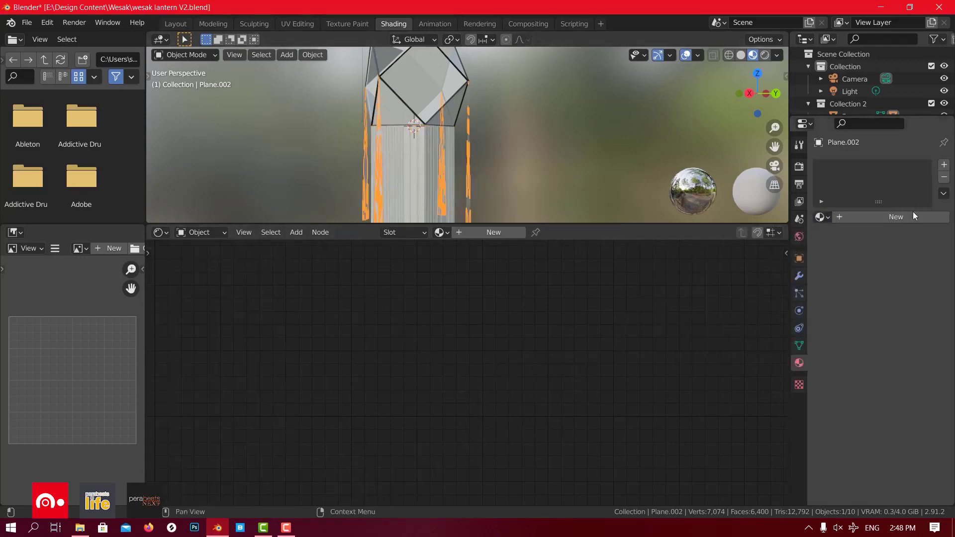
left_click(824, 218)
left_click(775, 260)
Enlarge the 3D viewport at the shader editor's expense so the whole lantern fits in view
scroll(574, 163, "down", 4)
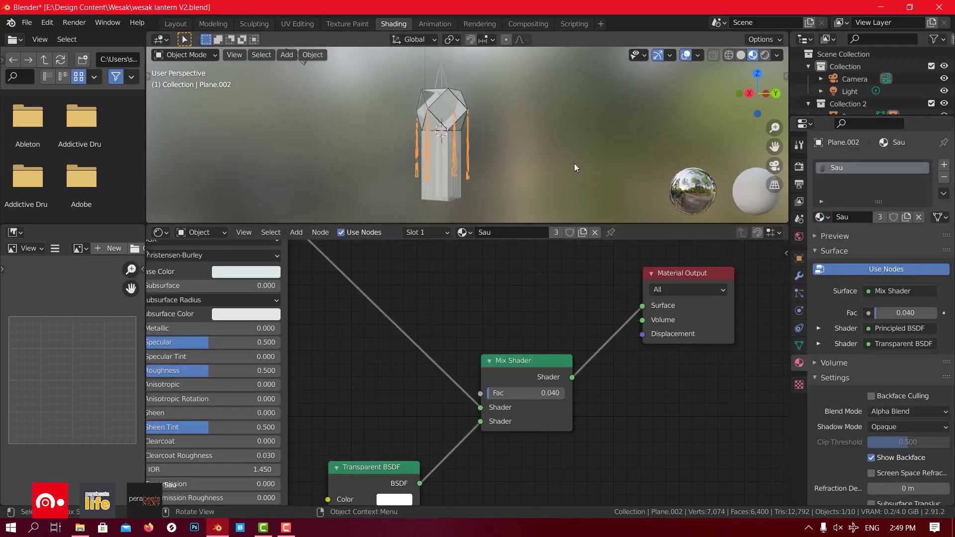
middle_click_drag(574, 163, 560, 200)
middle_click_drag(457, 98, 455, 126, "shift")
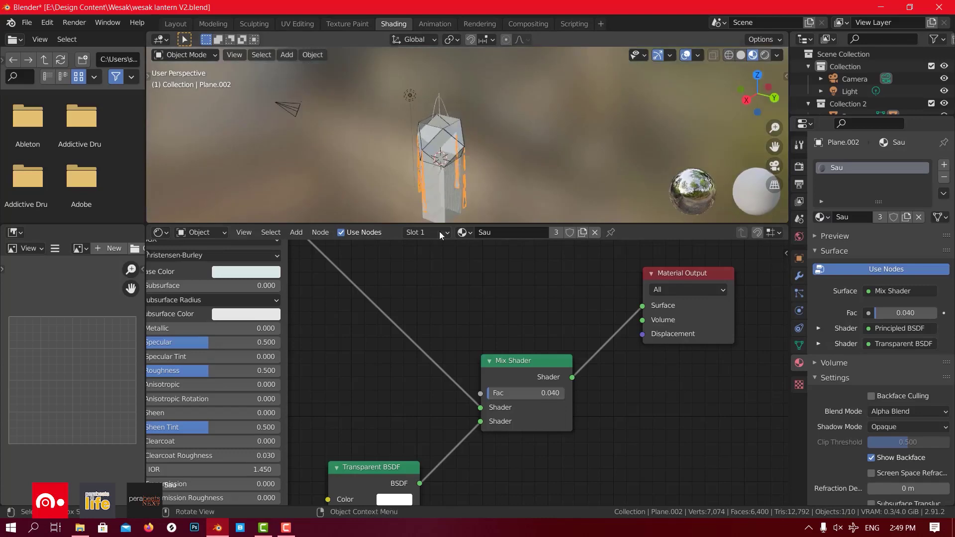
left_click_drag(438, 224, 438, 330)
scroll(616, 463, "down", 3)
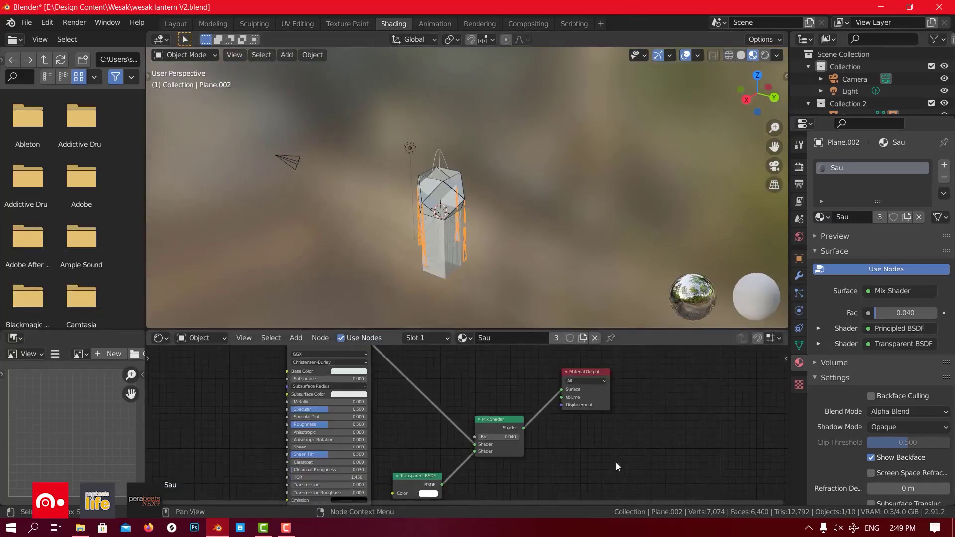
Create a new material named Handle for the hanging cord on top of the lantern
scroll(498, 183, "up", 6)
left_click(498, 183)
middle_click_drag(498, 183, 423, 219)
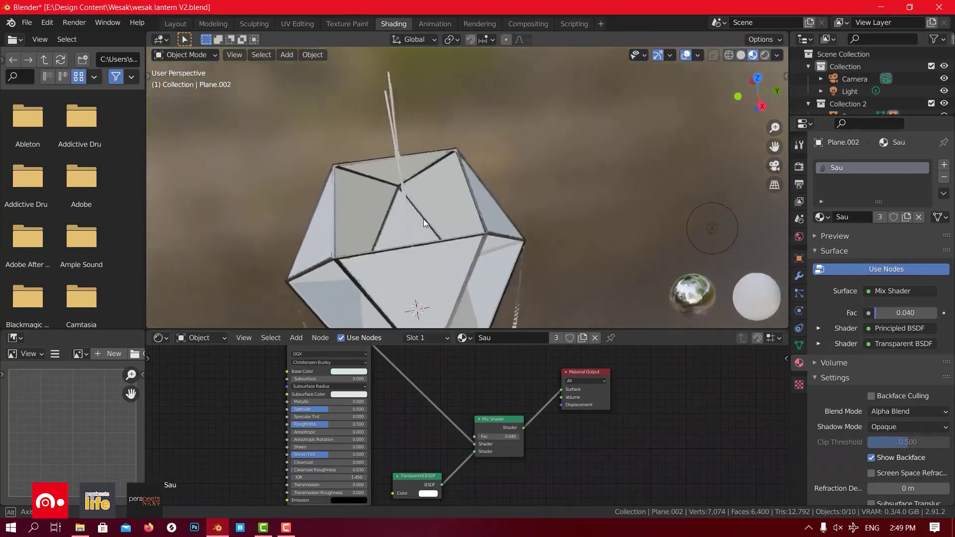
scroll(386, 144, "up", 4)
middle_click_drag(386, 144, 378, 139)
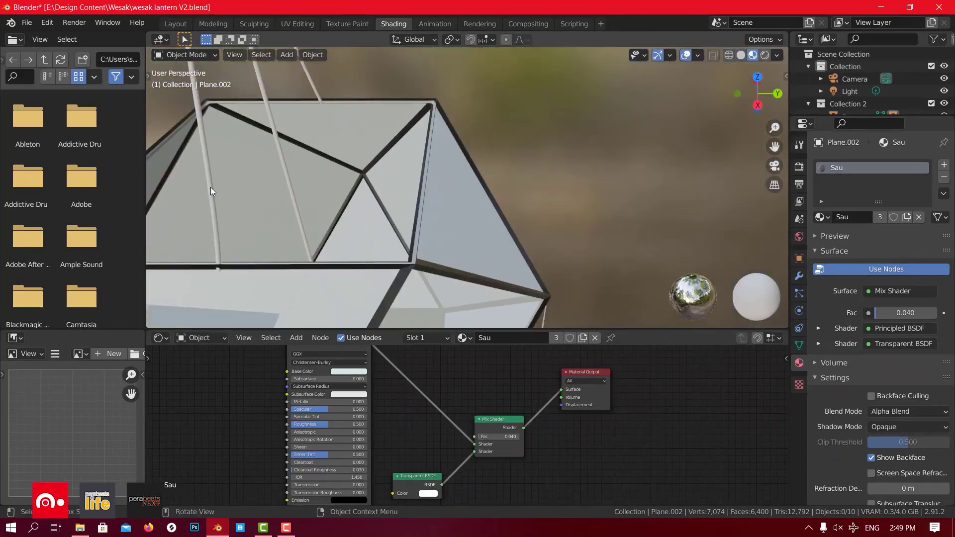
left_click(211, 187)
scroll(297, 234, "down", 5)
middle_click_drag(285, 216, 280, 213)
scroll(279, 213, "up", 5)
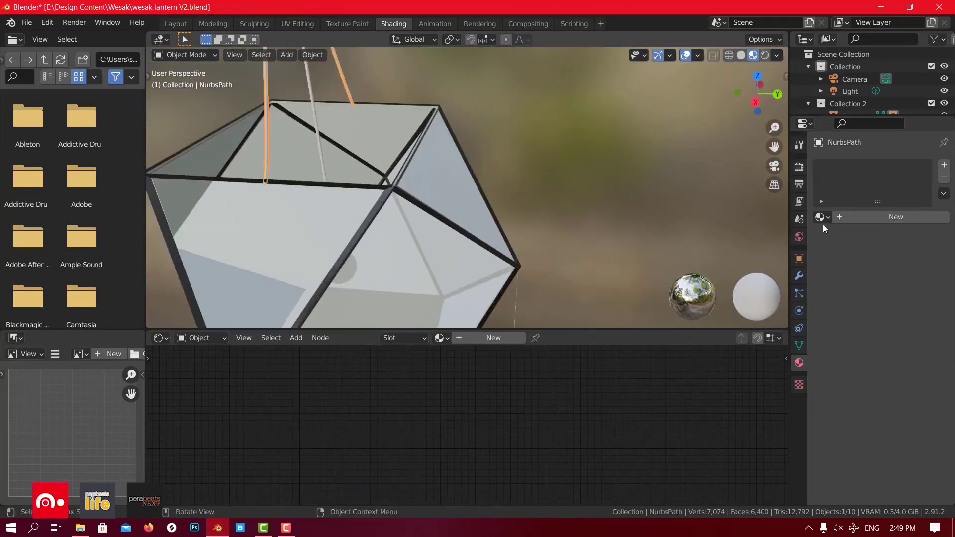
left_click(875, 216)
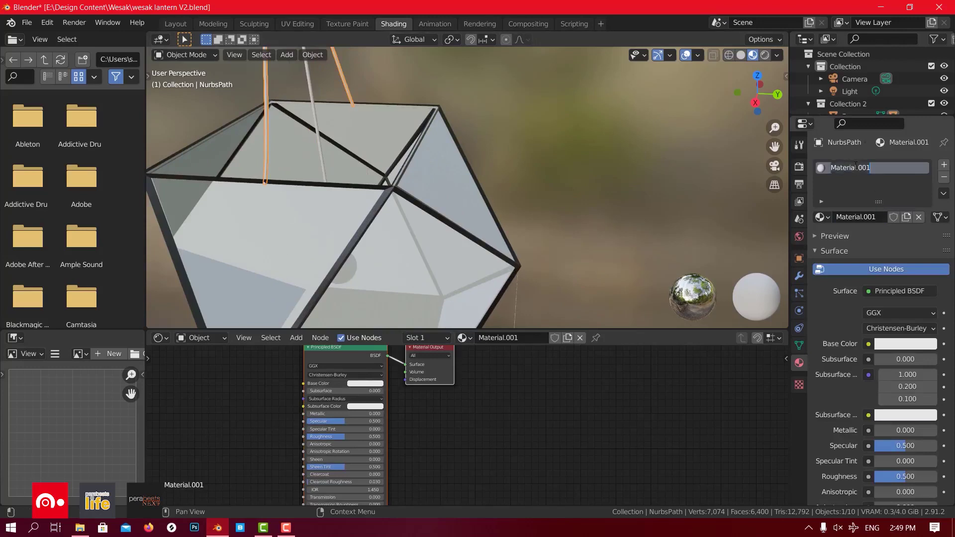
type("Handle")
key("Return")
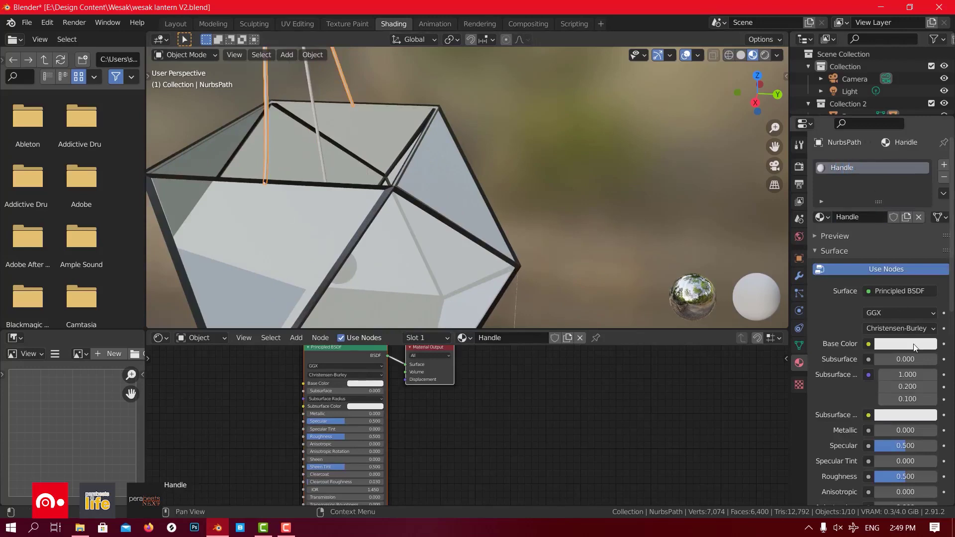
Give the Handle material a dark brown base color, with roughness 0.991 and specular 0.255
left_click(356, 383)
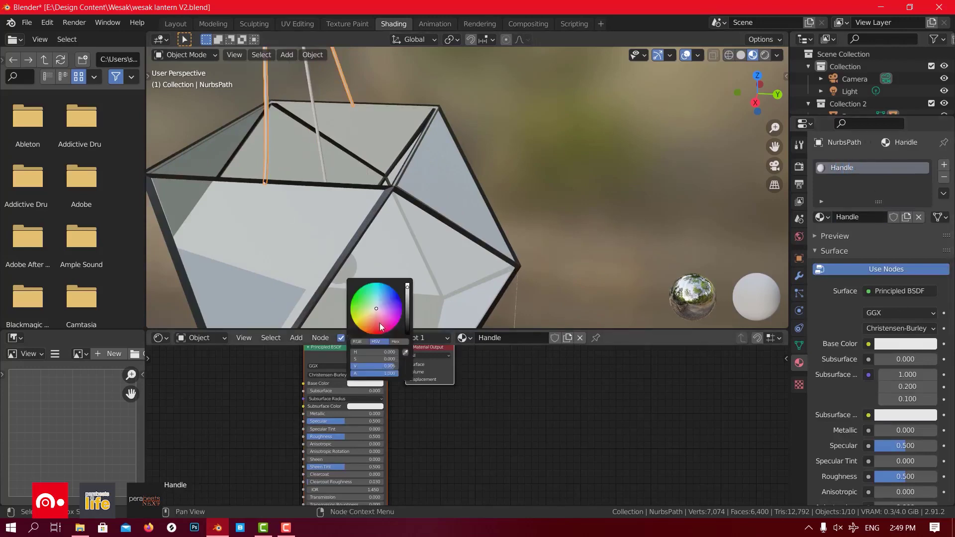
left_click_drag(377, 310, 407, 320)
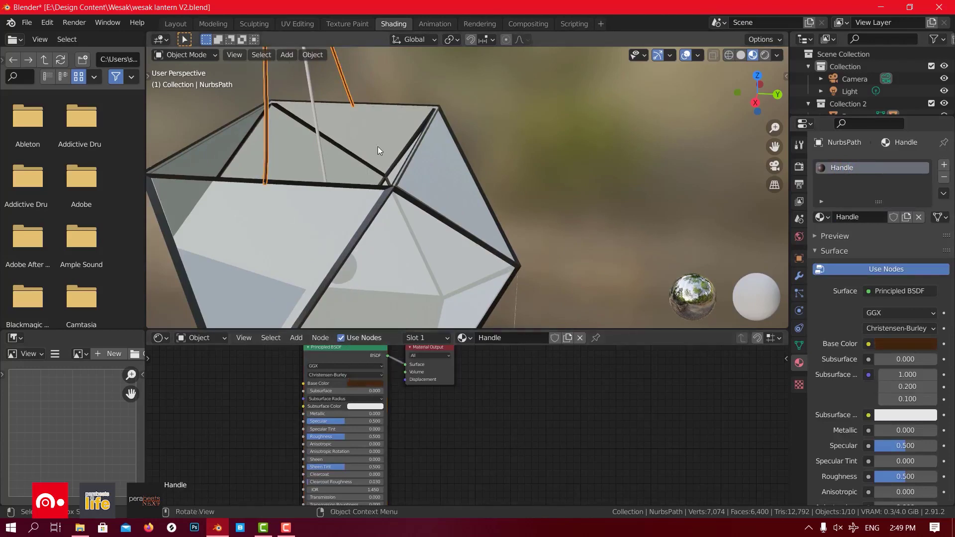
scroll(377, 146, "down", 3)
left_click(439, 105)
middle_click_drag(440, 106, 326, 164)
scroll(329, 130, "up", 5)
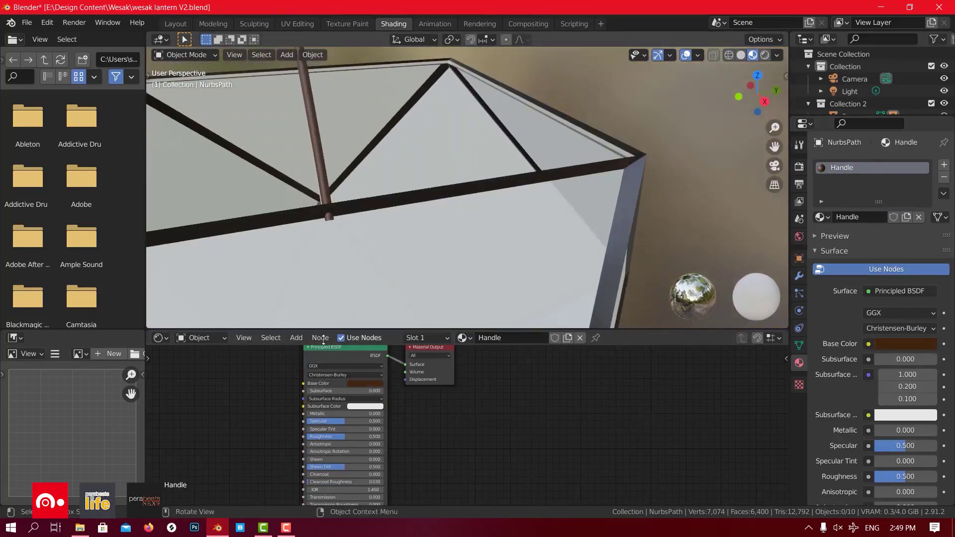
scroll(324, 426, "up", 2)
mouse_move(328, 423)
left_mouse_down()
mouse_move(291, 423)
mouse_move(350, 439)
left_mouse_up()
mouse_move(303, 413)
left_mouse_down()
mouse_move(296, 422)
mouse_move(315, 422)
left_mouse_up()
left_click(301, 421)
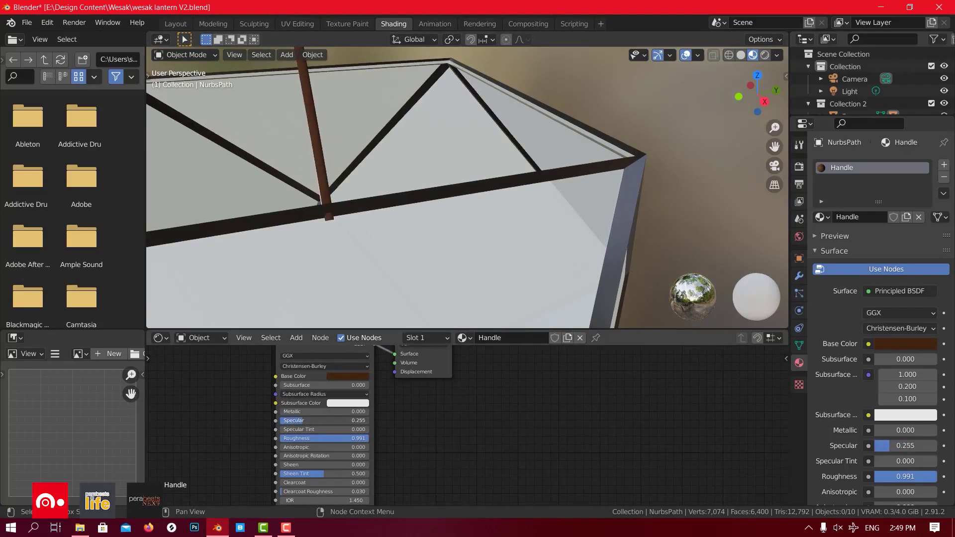
Hide the lantern's frame and paper body to expose the bulb inside
scroll(319, 418, "down", 5)
scroll(381, 157, "down", 5)
middle_click_drag(381, 157, 636, 323)
scroll(632, 318, "up", 4)
middle_click_drag(572, 299, 497, 141, "shift")
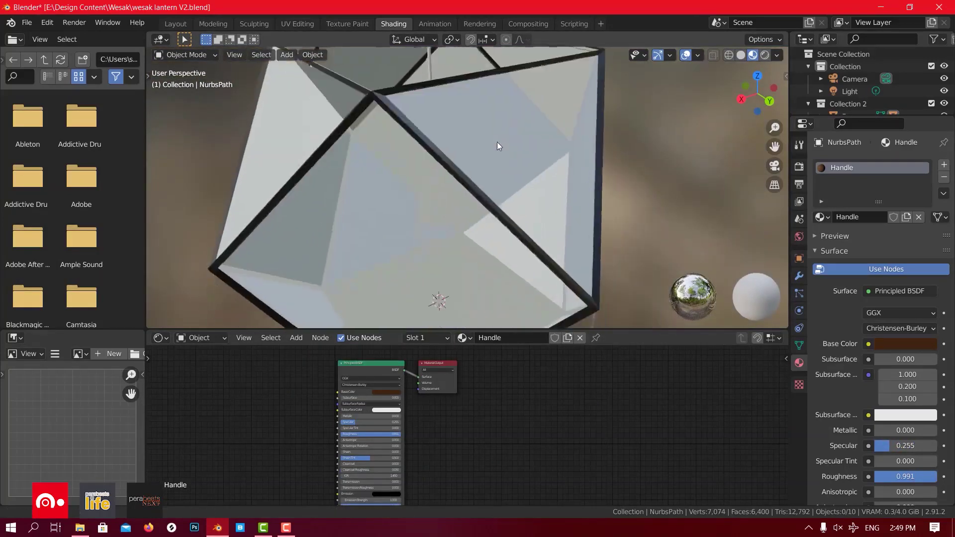
left_click(481, 194)
key("h")
left_click(481, 194)
key("h")
middle_click_drag(468, 175, 455, 142)
scroll(468, 218, "down", 3)
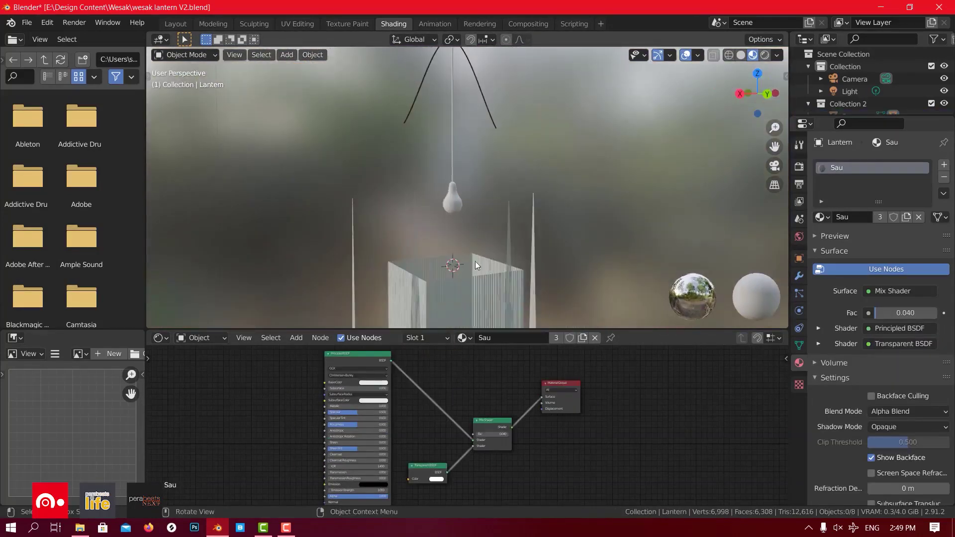
Create a new material named Glass for the bulb
left_click(449, 202)
key("KP_Decimal")
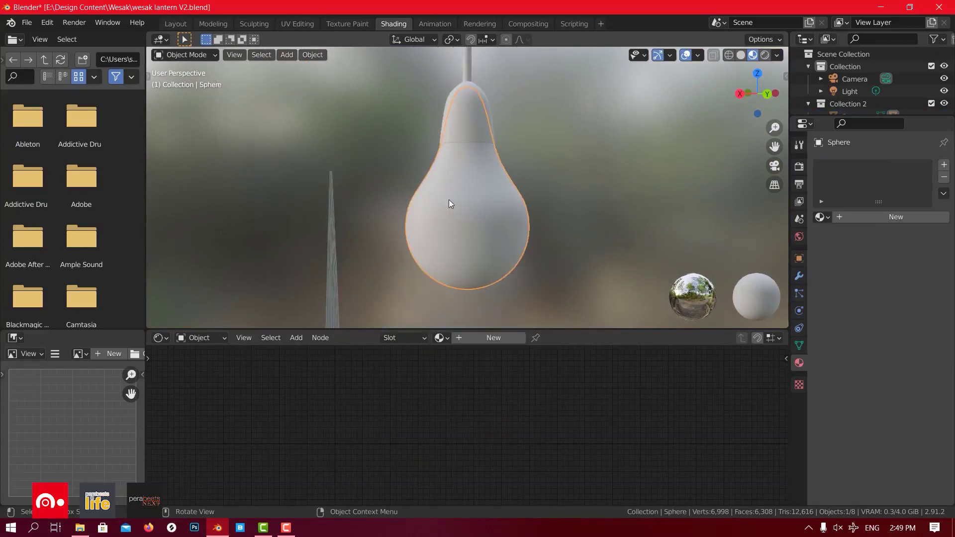
scroll(463, 198, "down", 3)
mouse_move(483, 195)
middle_mouse_down()
mouse_move(568, 196)
mouse_move(565, 210)
mouse_move(452, 198)
mouse_move(485, 200)
middle_mouse_up()
scroll(493, 219, "up", 3)
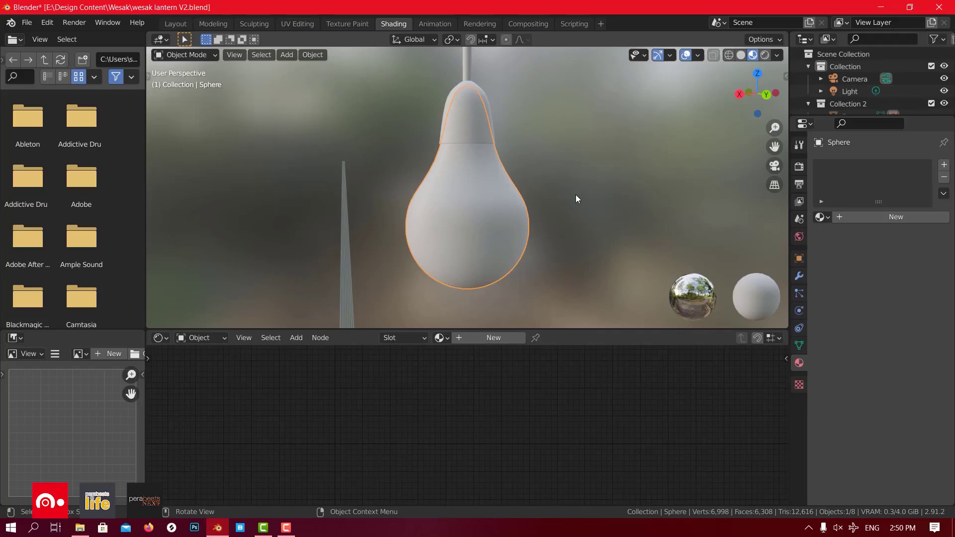
left_click(879, 218)
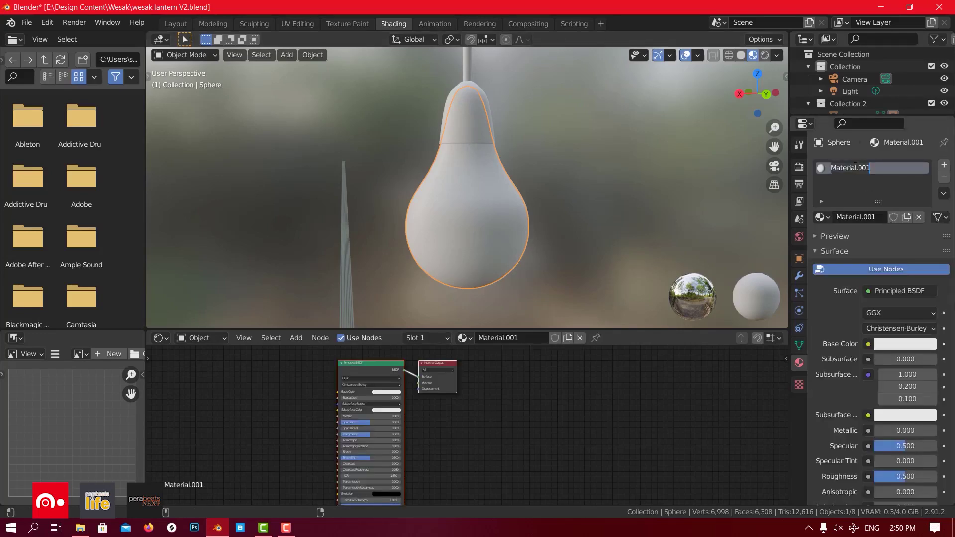
type("Glass")
key("Return")
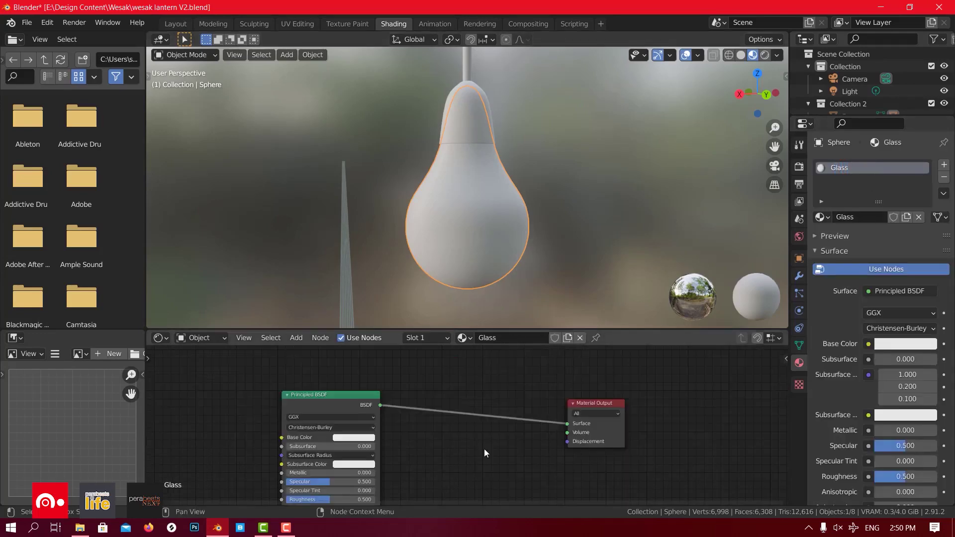
Add a Mix Shader and a Transparent BSDF node to the Glass material
key("shift+a")
mouse_move(437, 428)
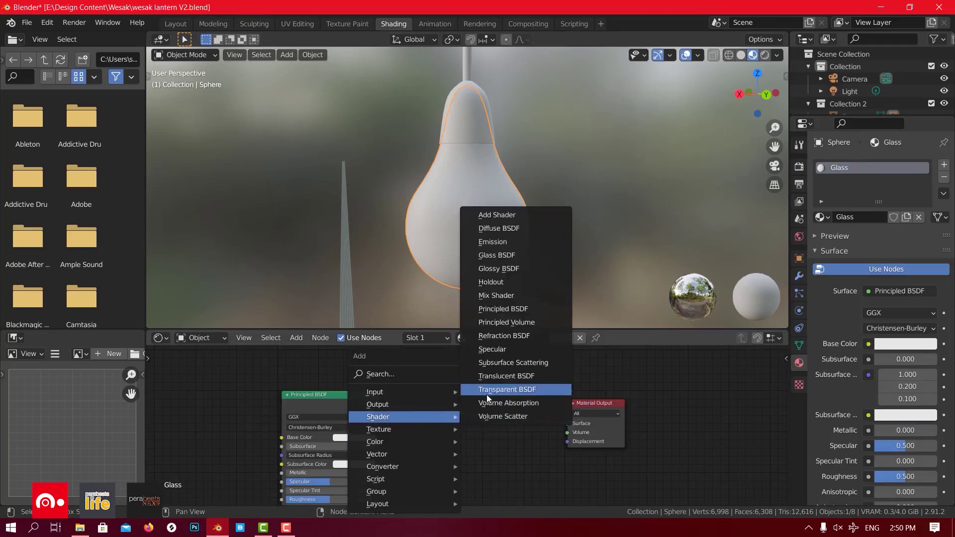
left_click(512, 296)
left_click(469, 464)
key("shift+a")
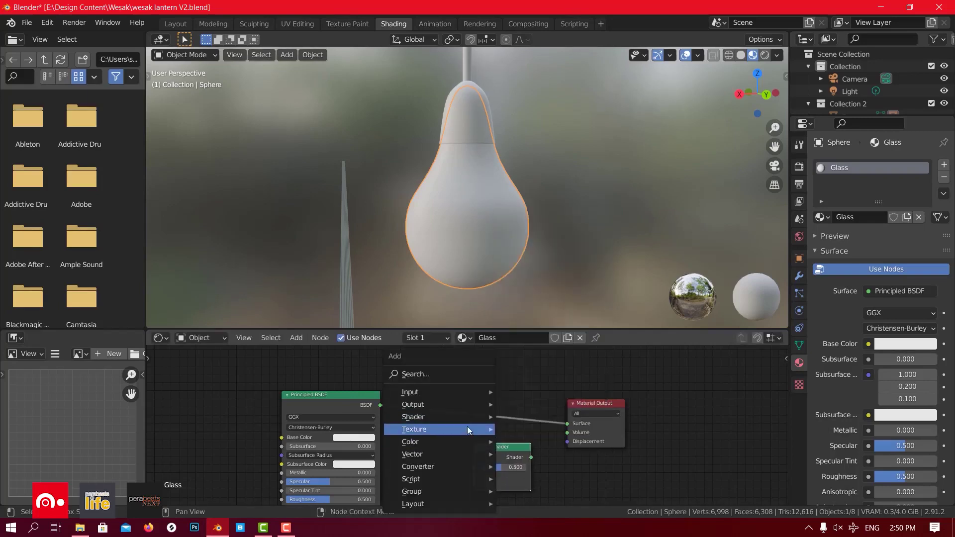
mouse_move(467, 428)
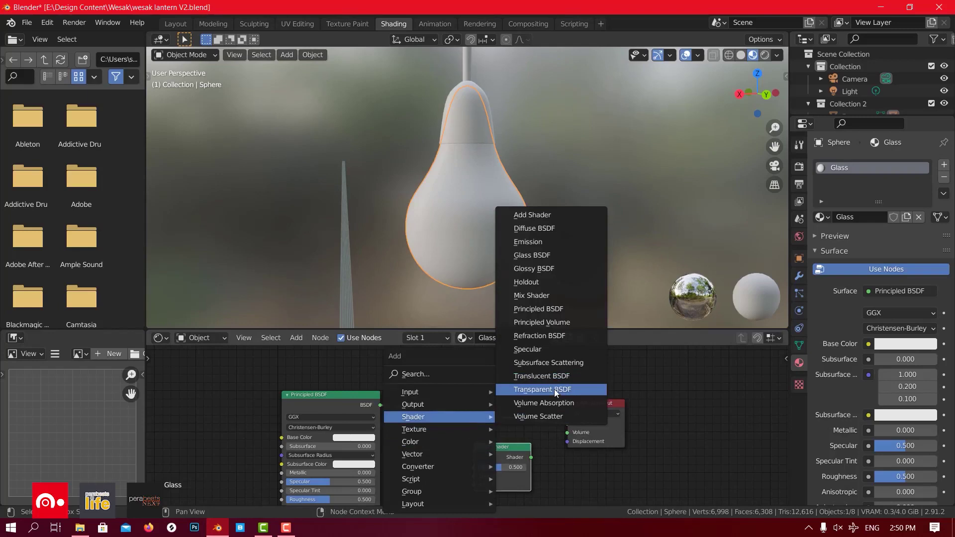
left_click(558, 389)
left_click(427, 480)
middle_click_drag(418, 436, 381, 395)
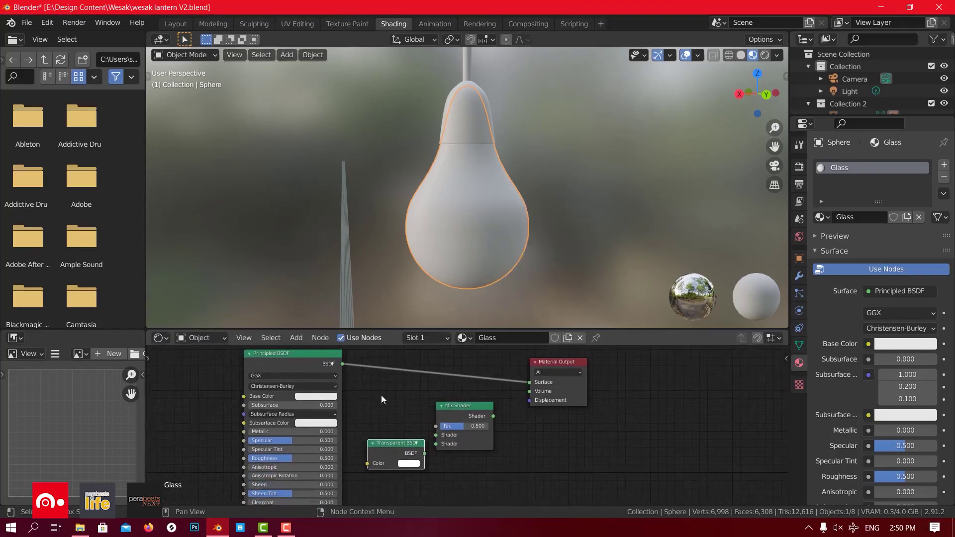
Feed the Principled BSDF and Transparent BSDF into the Mix Shader and connect its output to the Material Output surface
left_click_drag(343, 364, 436, 434)
left_click_drag(424, 454, 436, 444)
left_click_drag(494, 416, 527, 383)
scroll(309, 435, "up", 3)
middle_click_drag(532, 437, 565, 459)
scroll(528, 464, "down", 3)
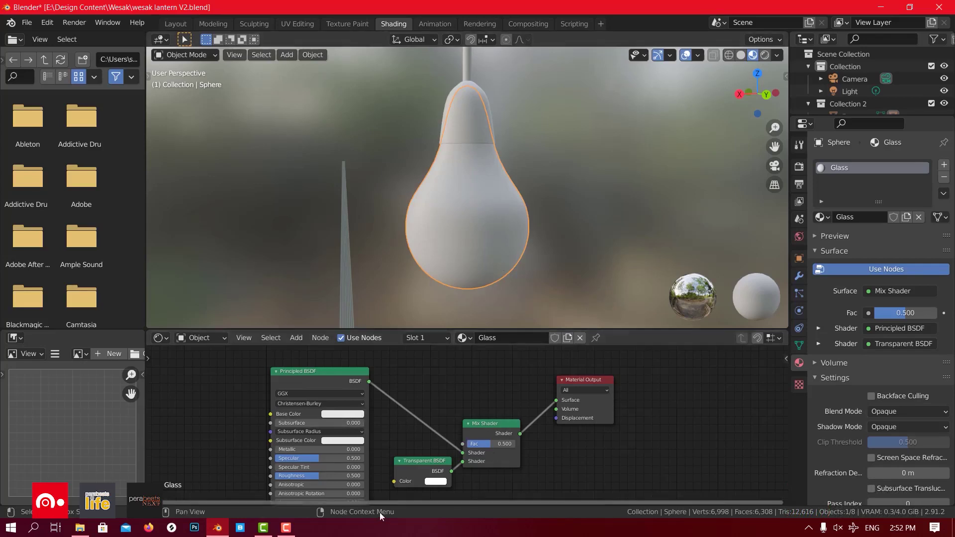
Set the Glass material's blend mode to Alpha Blend
left_click(411, 470)
left_click(884, 412)
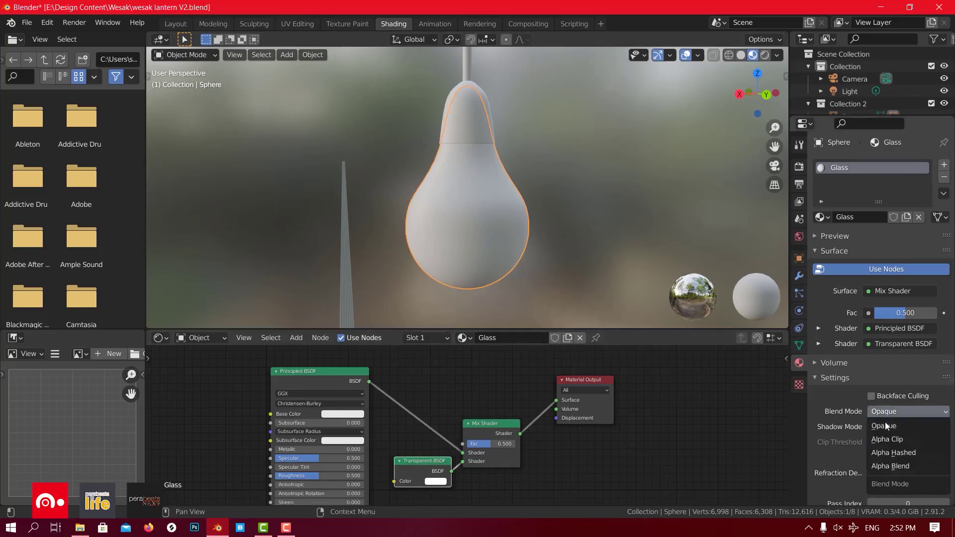
left_click(900, 469)
scroll(527, 398, "down", 2)
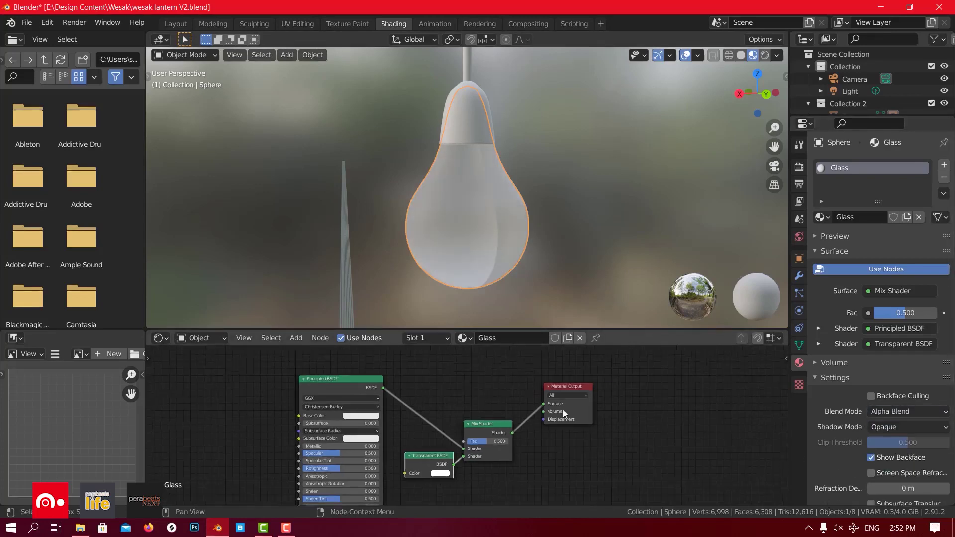
Set the Glass material's mix factor to 0.873 and its Principled BSDF roughness to 0
middle_click_drag(527, 398, 537, 390)
left_click_drag(499, 431, 513, 431)
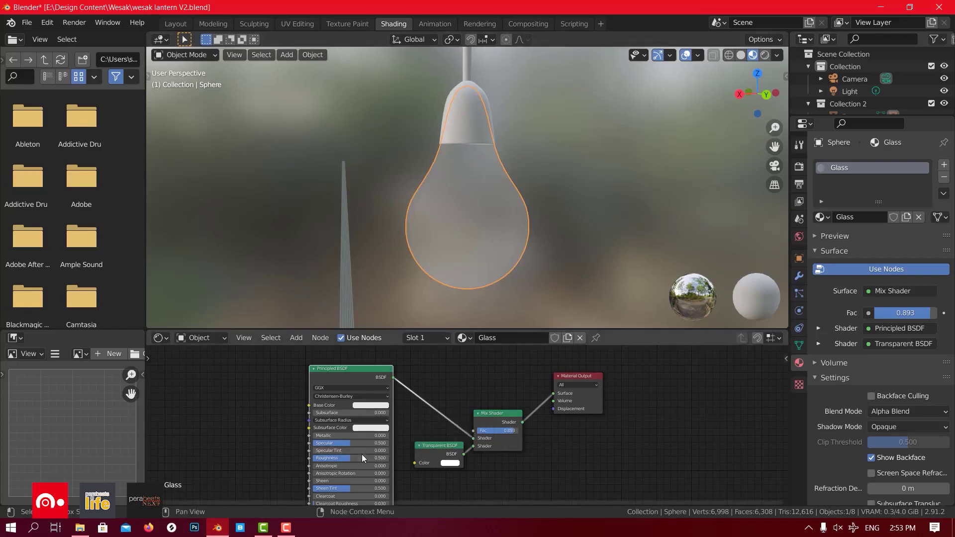
left_click_drag(363, 454, 331, 455)
middle_click_drag(524, 231, 393, 308)
left_click_drag(497, 430, 501, 431)
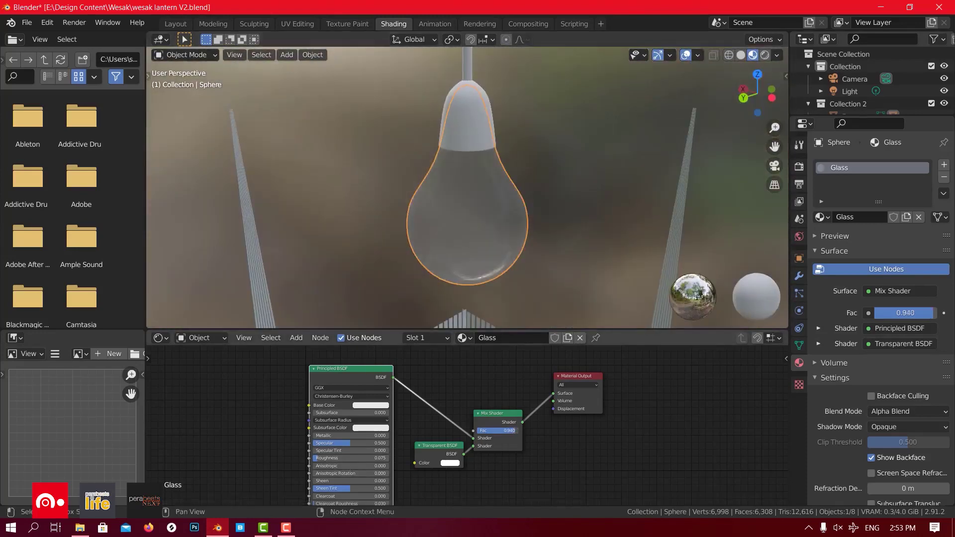
Create a new material named White plastic for the bulb's holder cap
middle_click_drag(398, 174, 452, 165)
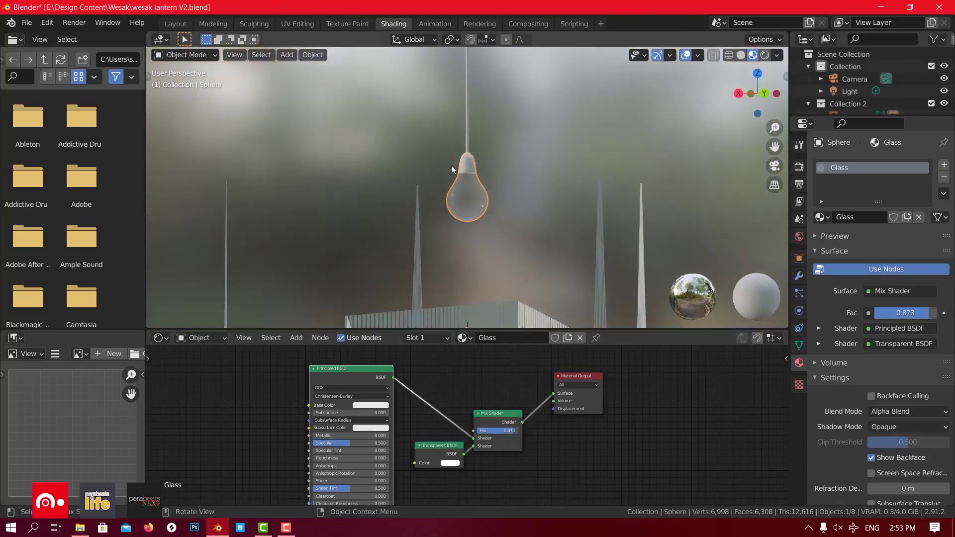
scroll(467, 132, "up", 4)
left_click(467, 130)
middle_click_drag(482, 132, 456, 139)
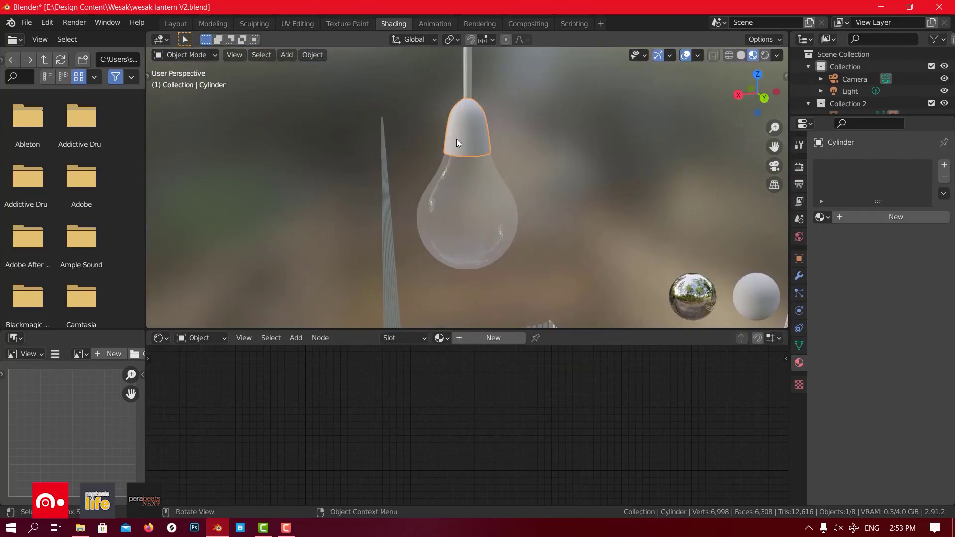
left_click(846, 217)
double_click(856, 168)
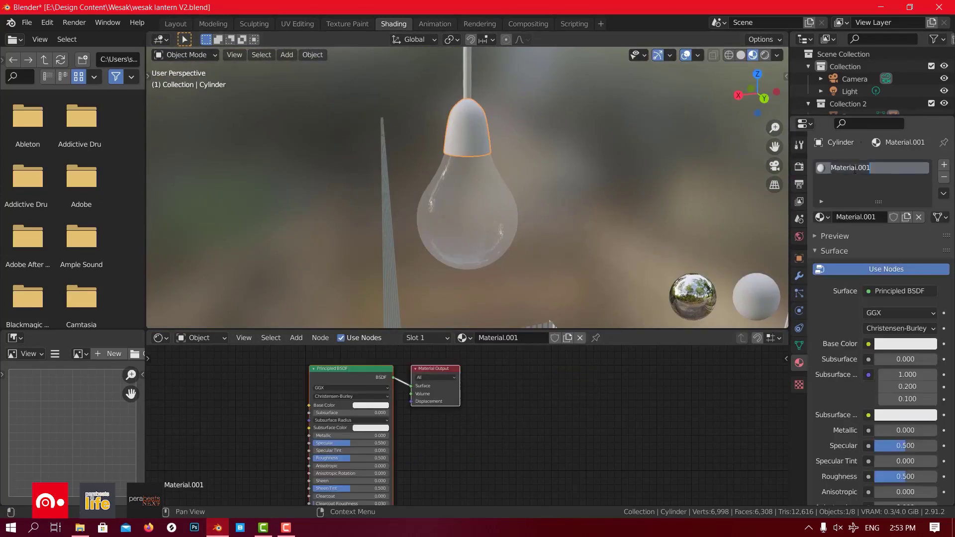
type("Holde")
key("BackSpace")
key("BackSpace")
key("BackSpace")
key("BackSpace")
key("BackSpace")
type("W")
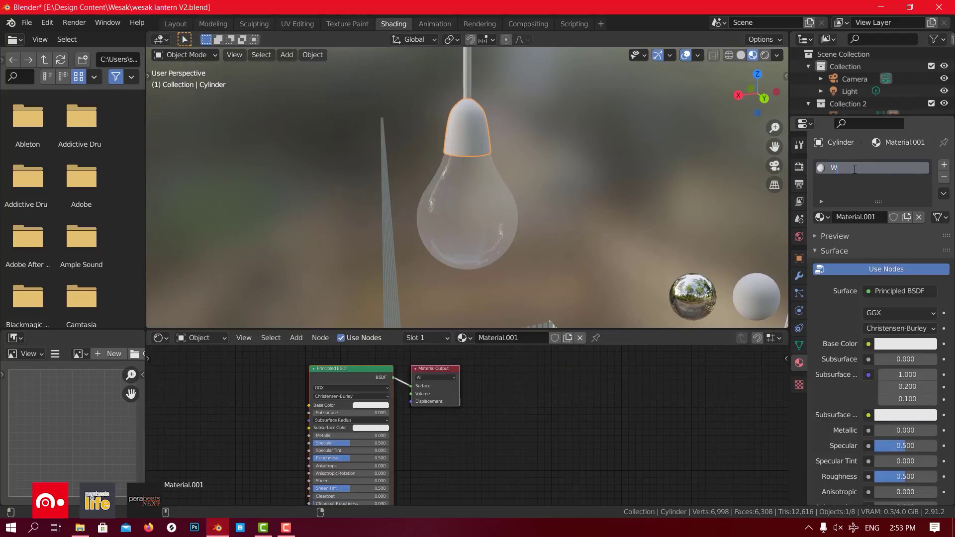
type("hite plastic")
key("Return")
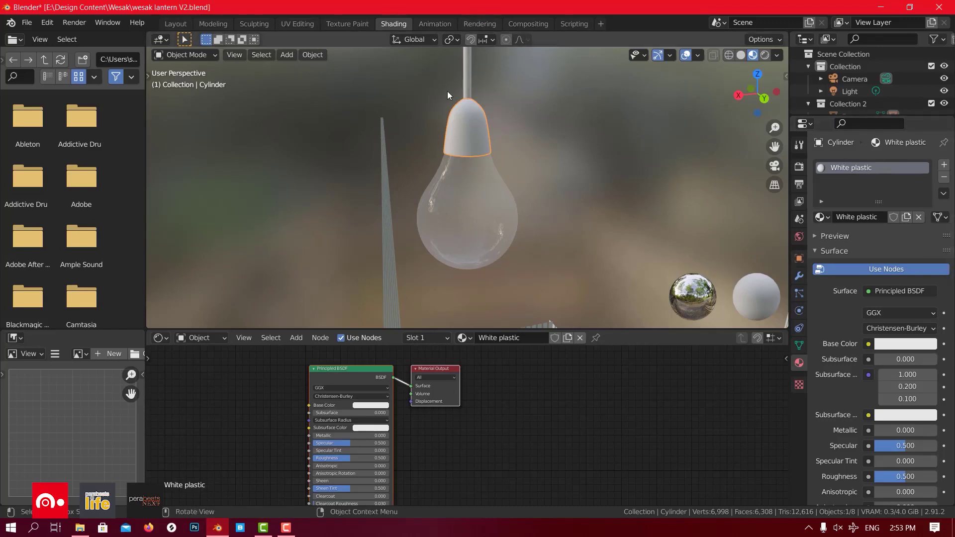
Assign the existing White plastic material to the wire above the bulb holder
left_click(465, 81)
left_click(821, 217)
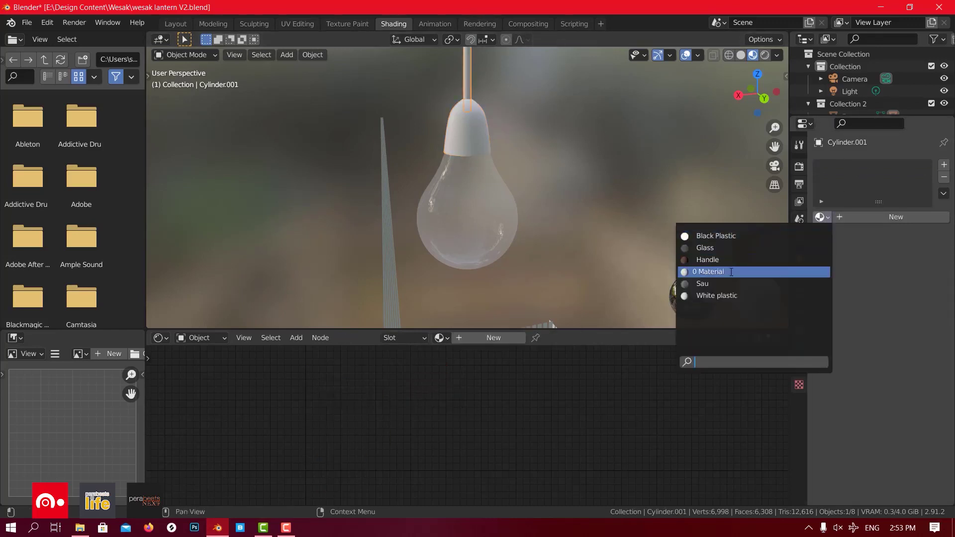
left_click(727, 295)
Set the White plastic material's specular to 0.747 and roughness to 0.929
left_click(480, 147)
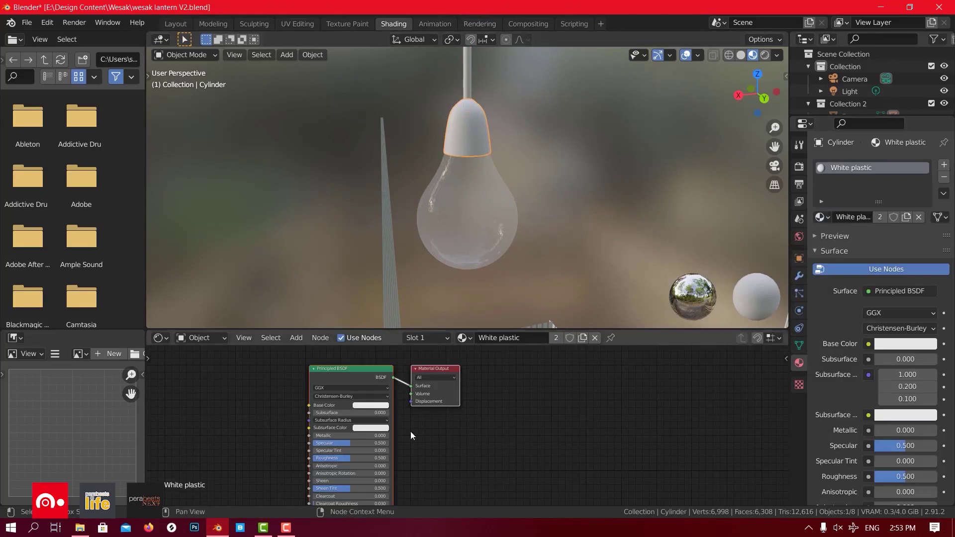
scroll(378, 435, "up", 2)
left_click_drag(377, 433, 417, 452)
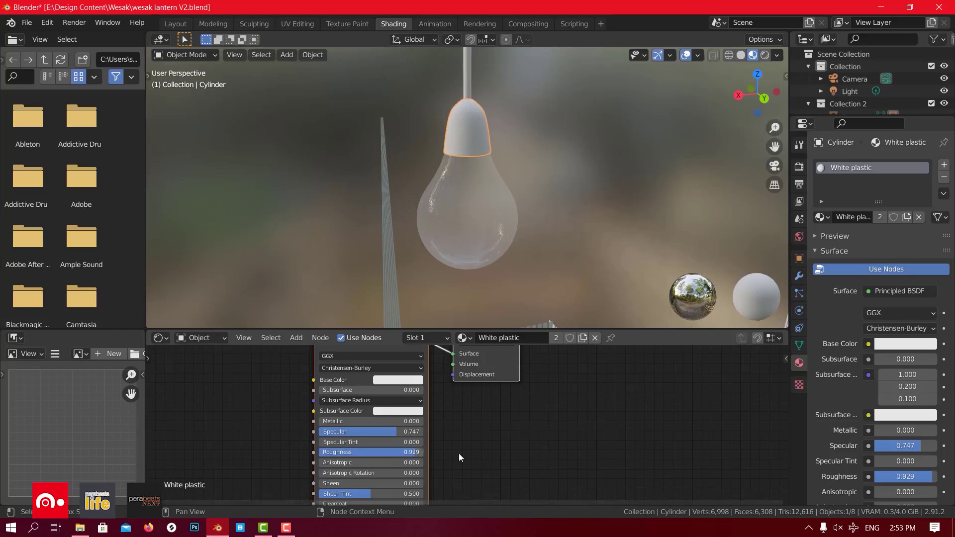
scroll(466, 432, "down", 5)
middle_click_drag(499, 464, 493, 425)
Unhide the lantern's frame and paper body and inspect the complete model from several sides
scroll(481, 166, "down", 6)
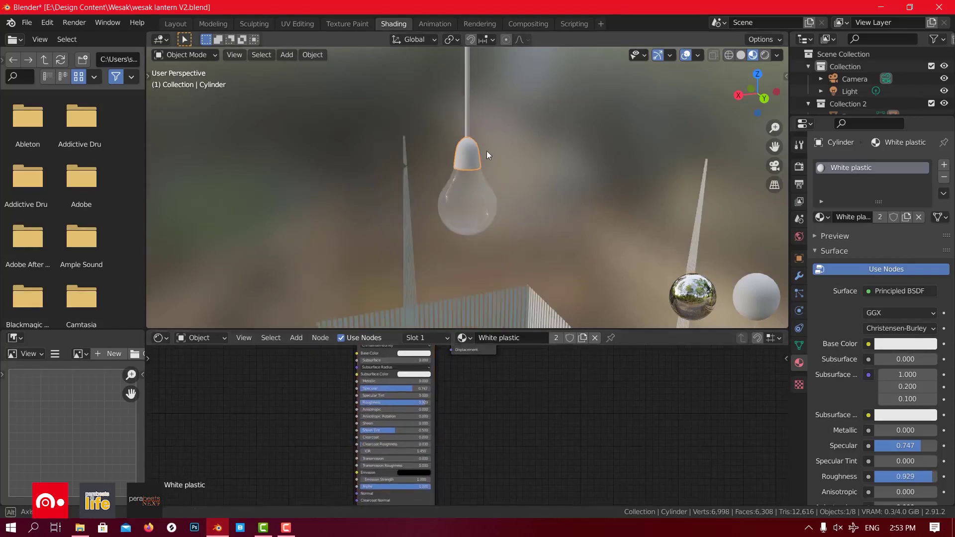
middle_click_drag(487, 150, 493, 179)
scroll(485, 137, "down", 6)
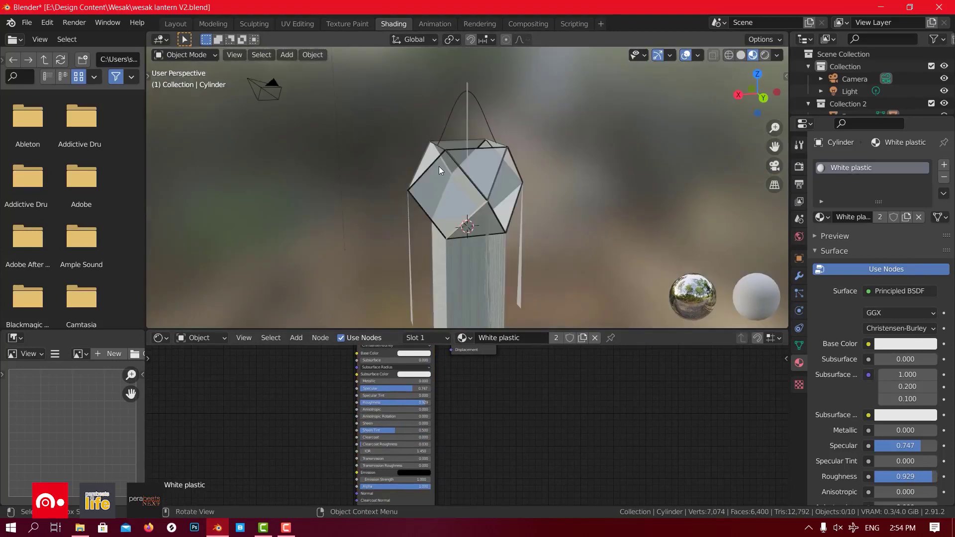
middle_click_drag(439, 166, 482, 162)
scroll(482, 162, "up", 3)
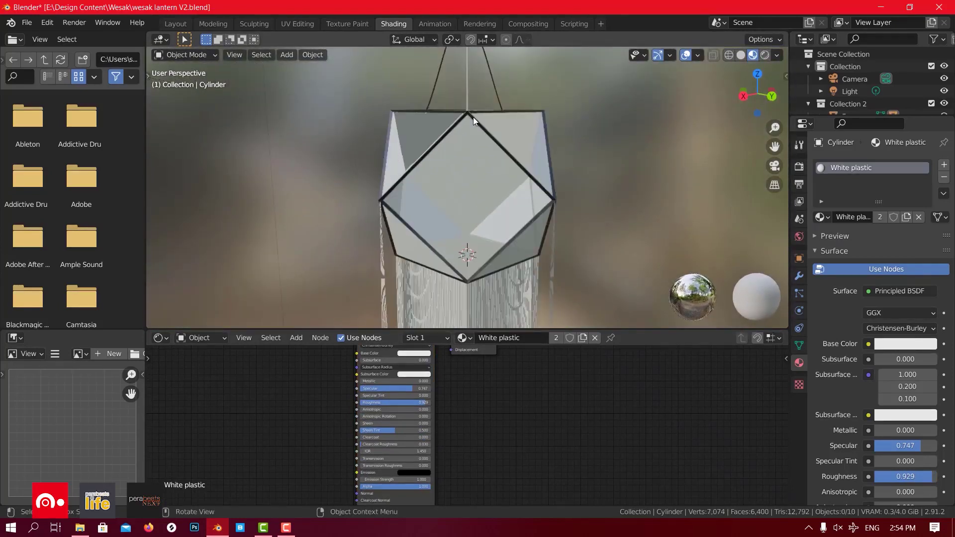
middle_click_drag(546, 197, 511, 205)
Move the White plastic material's output node farther away from its Principled BSDF node
scroll(532, 172, "down", 3)
scroll(489, 419, "down", 3)
middle_click_drag(496, 406, 476, 446)
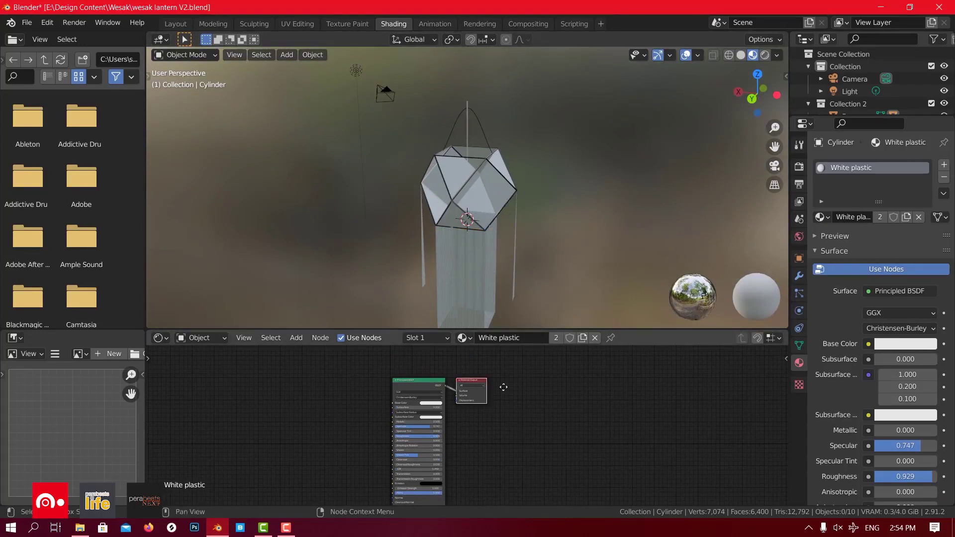
left_click_drag(482, 383, 543, 396)
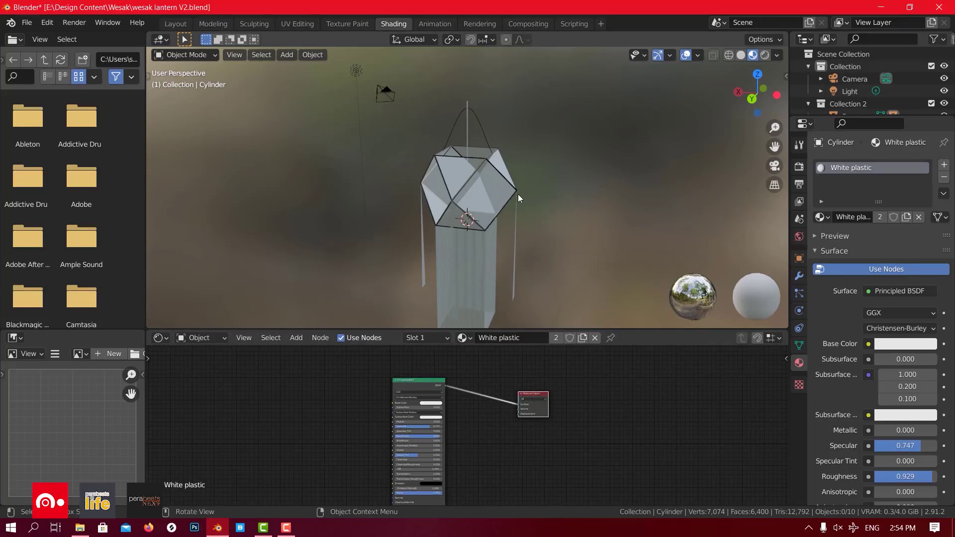
Select the lantern's paper body and switch to the Layout workspace
scroll(518, 194, "up", 6)
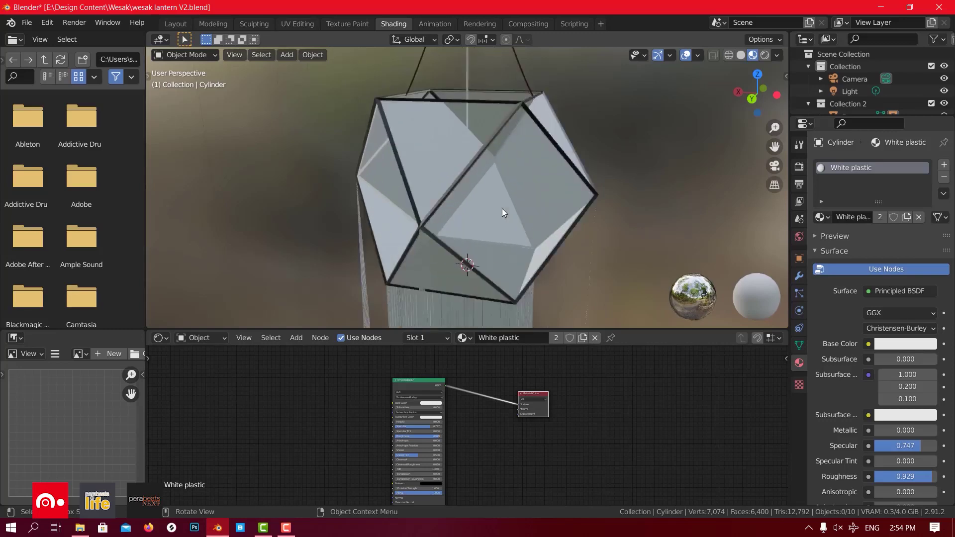
left_click(503, 208)
middle_click_drag(602, 236, 625, 222)
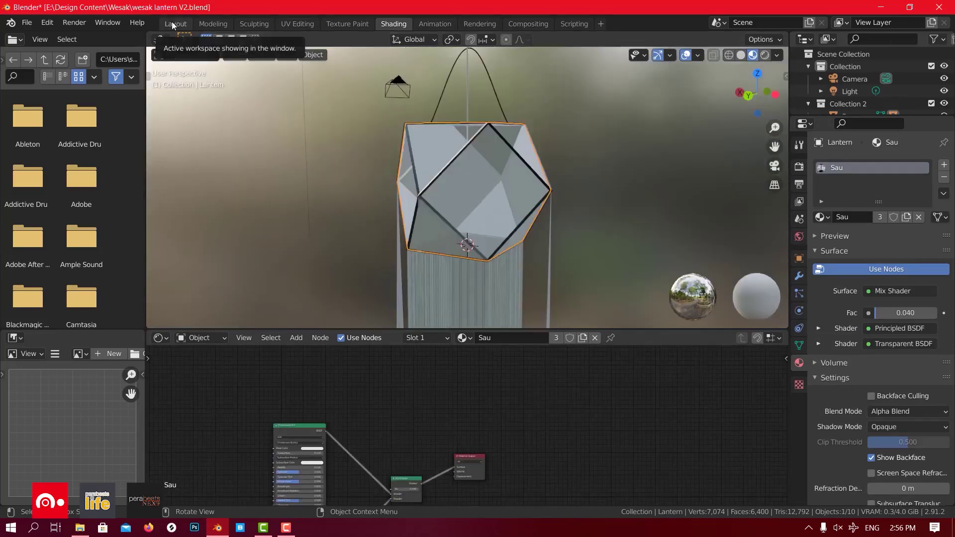
left_click(174, 24)
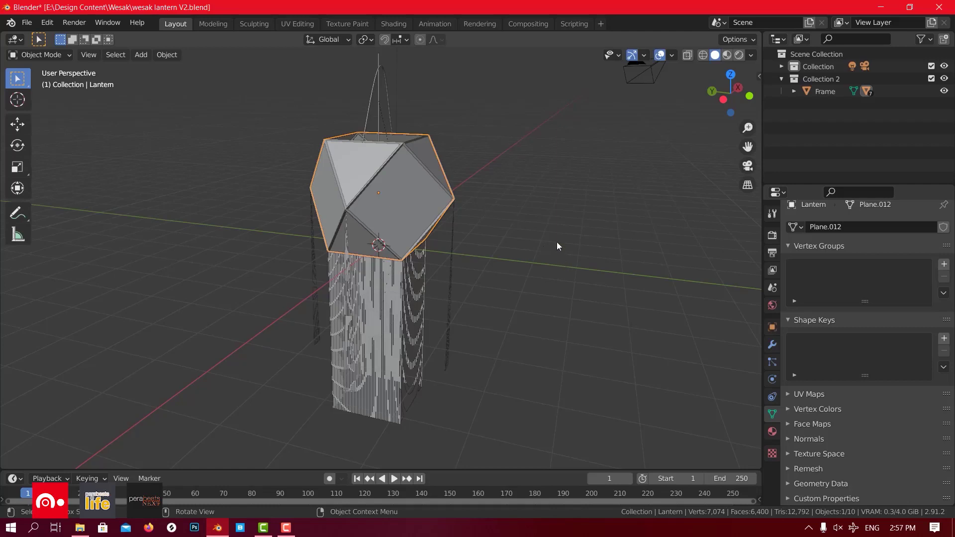
Select the four square side faces of the lantern's paper body in Edit Mode
middle_click_drag(536, 224, 405, 186)
key("Tab")
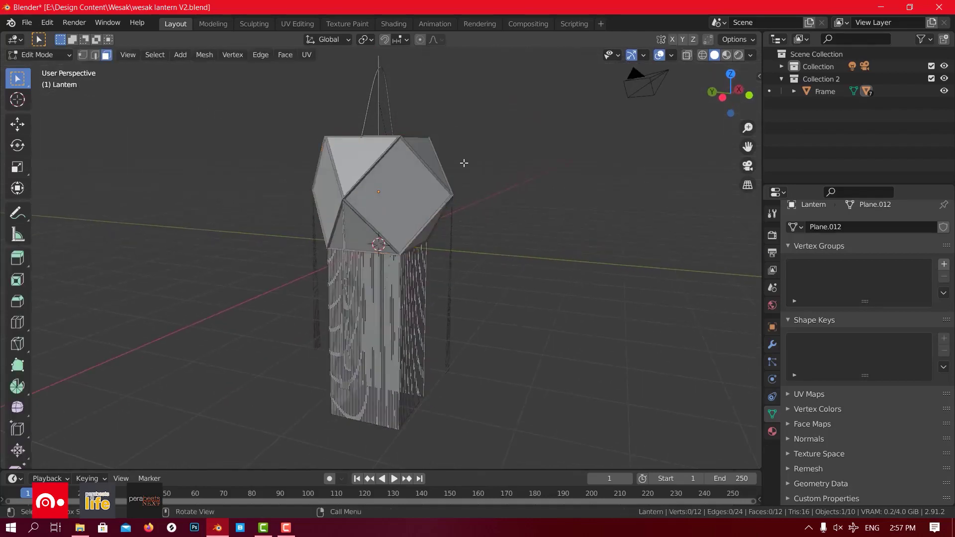
middle_click_drag(462, 163, 374, 202)
left_click(394, 260)
middle_click_drag(351, 289, 420, 284)
left_click(386, 276, "shift")
middle_click_drag(307, 266, 453, 264)
left_click(314, 279, "shift")
middle_click_drag(313, 279, 373, 325)
left_click(364, 257, "shift")
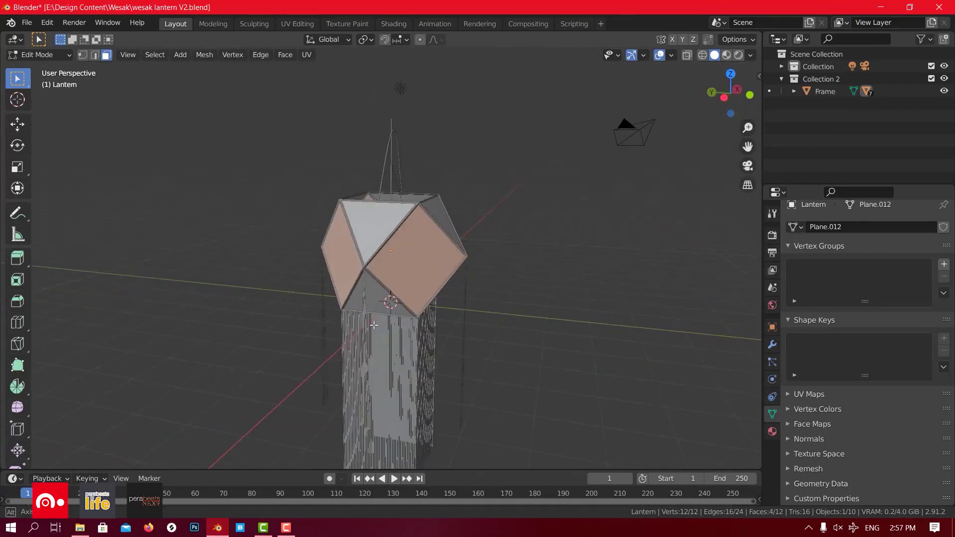
Duplicate the four selected side faces in place and separate the copies into their own object
key("shift+d")
right_click(550, 296)
key("p")
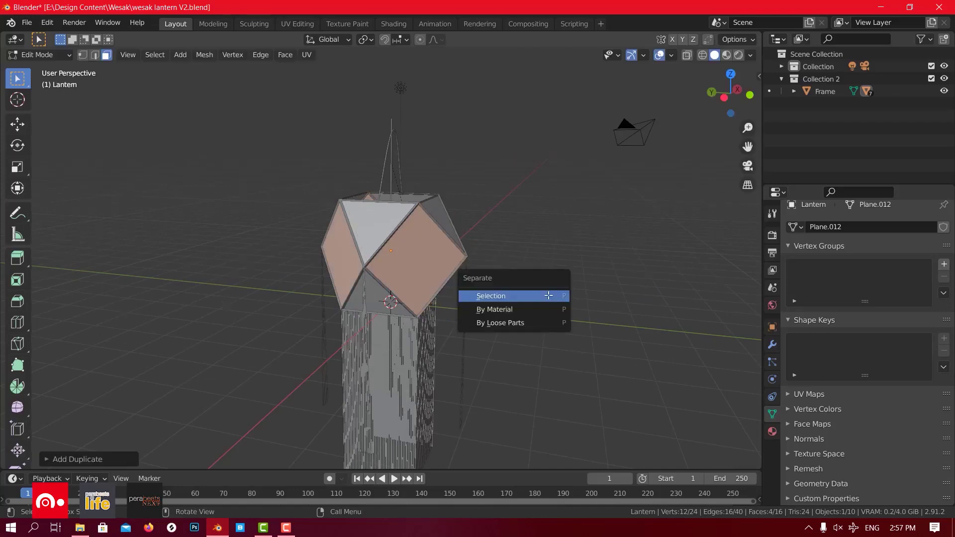
left_click(549, 296)
key("Tab")
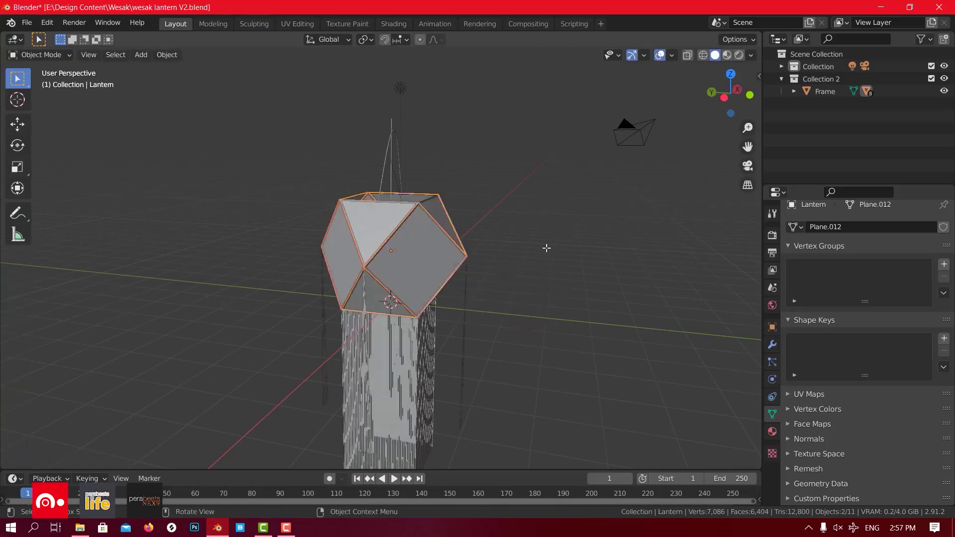
Try moving the separated side-face object away from the lantern, then cancel the move and deselect it
scroll(542, 248, "down", 3)
scroll(475, 251, "up", 5)
left_click(458, 273)
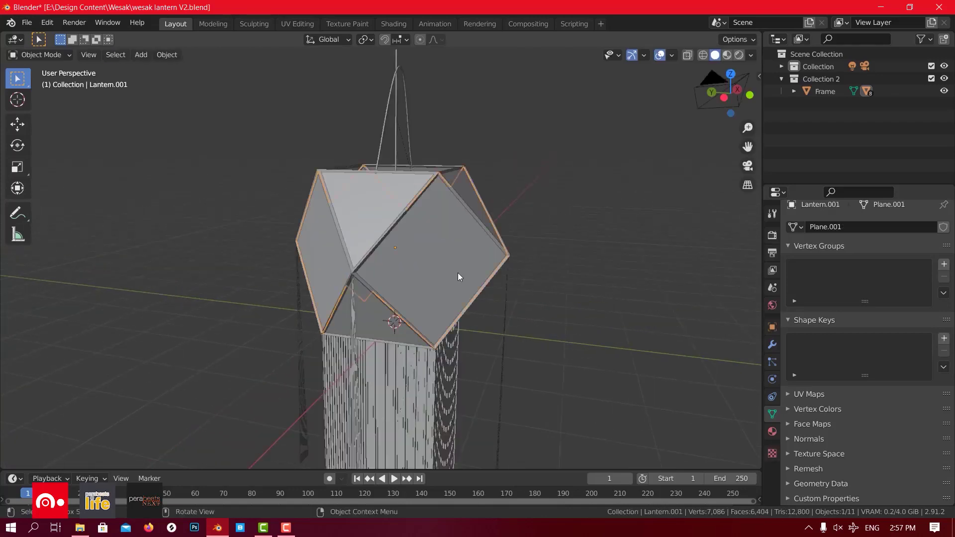
mouse_move(457, 273)
middle_mouse_down()
mouse_move(488, 277)
mouse_move(446, 277)
middle_mouse_up()
key("g")
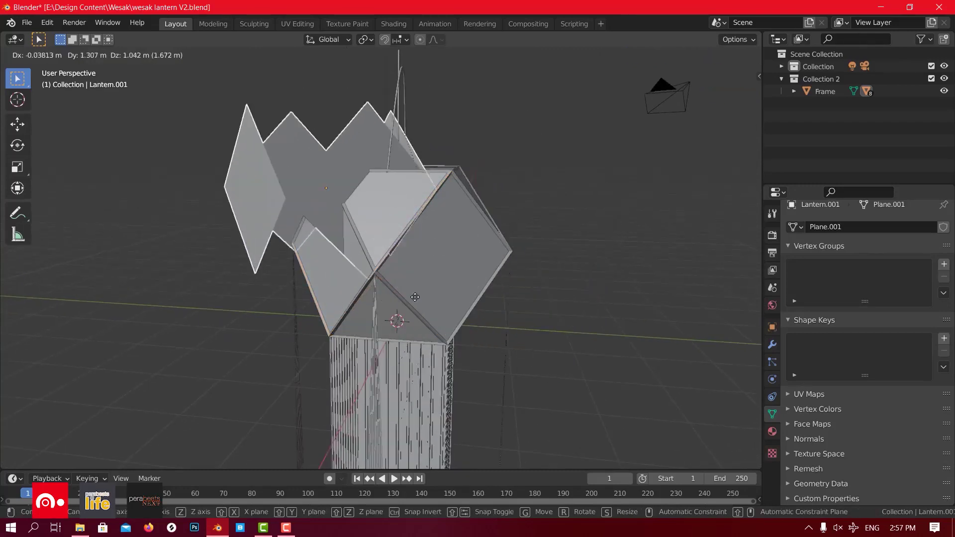
right_click(486, 229)
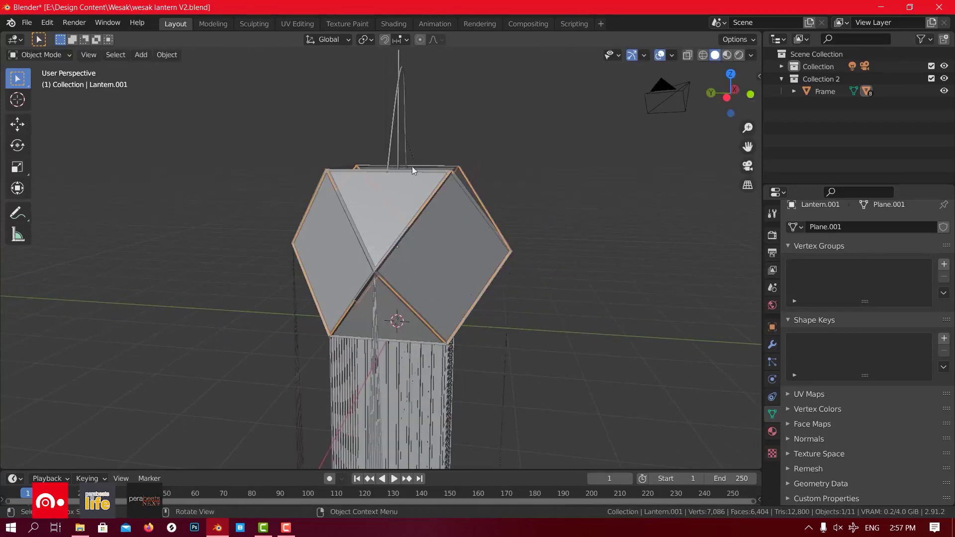
middle_click_drag(541, 277, 566, 287)
left_click(601, 319)
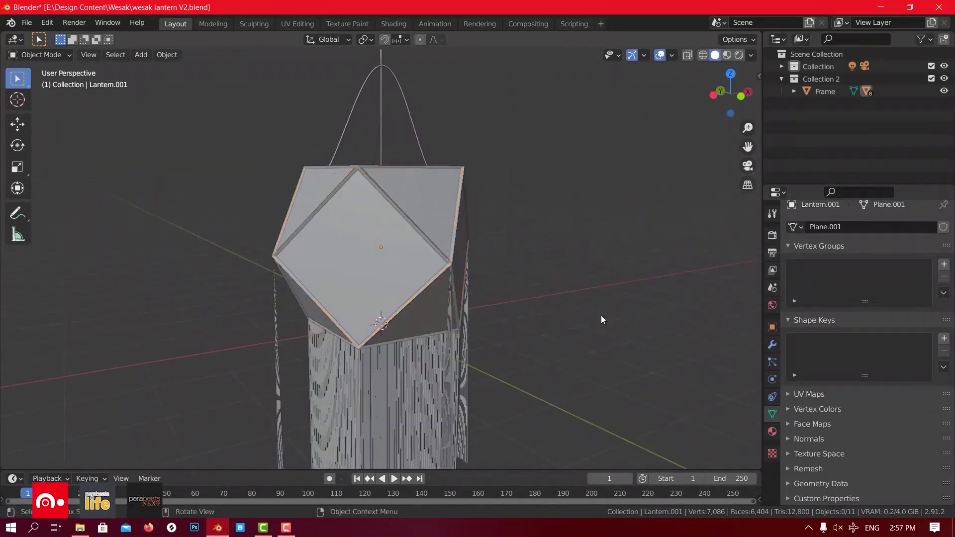
Unwrap all four faces of the separated object and examine their islands over the dharma chakra image
scroll(601, 319, "up", 2)
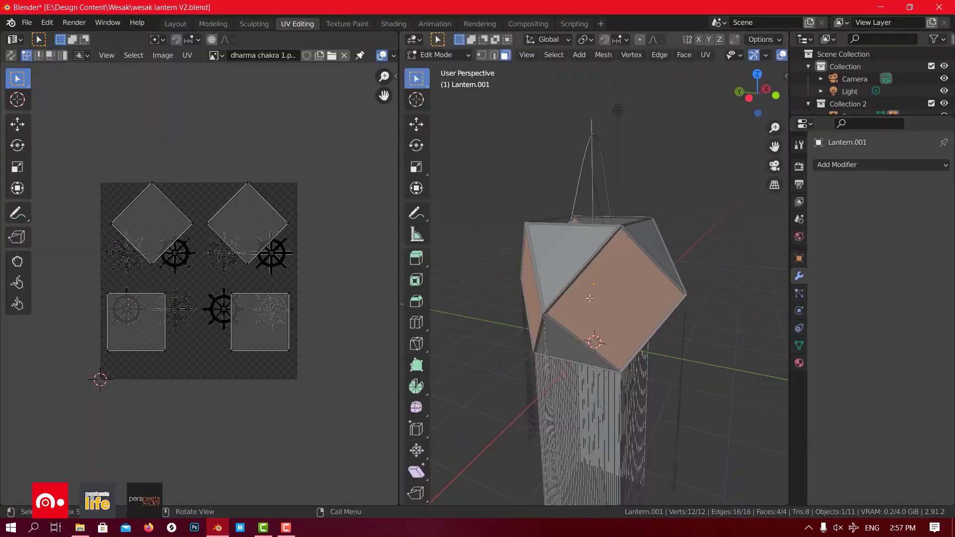
middle_click_drag(607, 245, 618, 280)
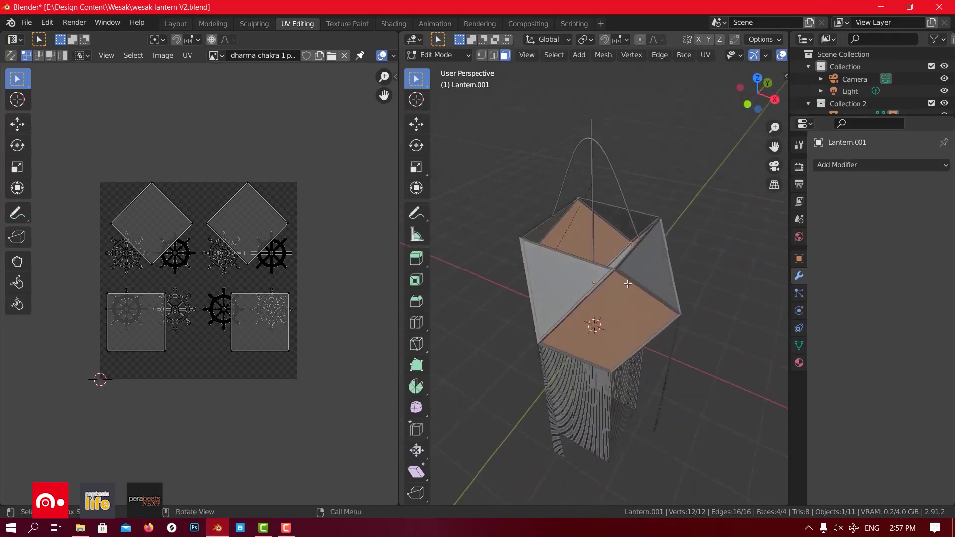
left_click(707, 54)
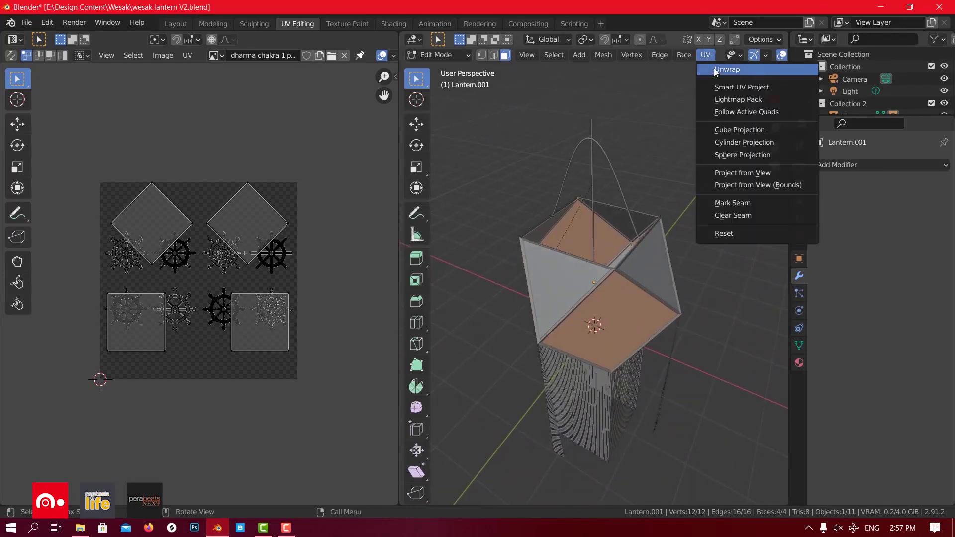
left_click(715, 72)
scroll(227, 242, "up", 4)
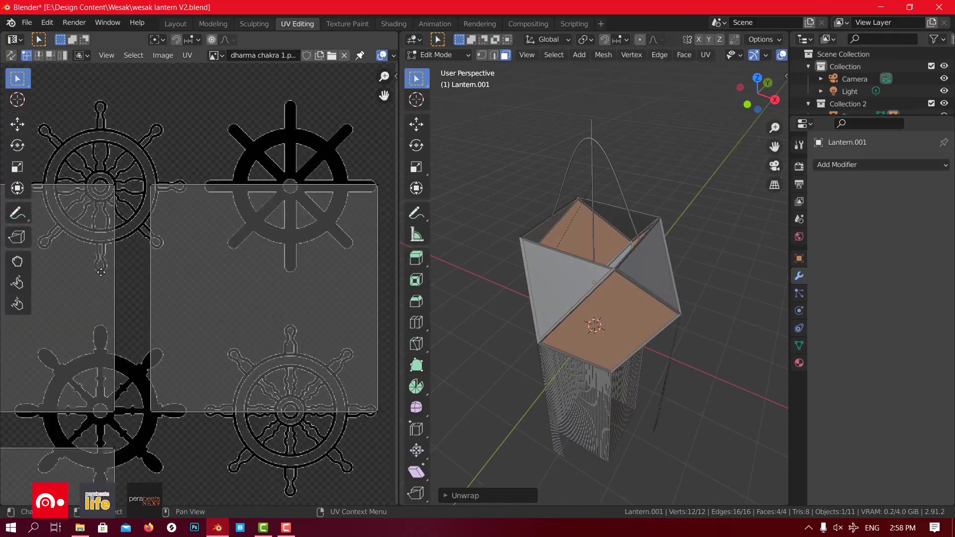
scroll(228, 243, "down", 5)
scroll(183, 235, "up", 4)
scroll(186, 228, "down", 2)
middle_click_drag(191, 222, 229, 217)
Unwrap the four faces with Smart UV Project, using a 66° angle limit and 0.200 island margin
left_click(709, 56)
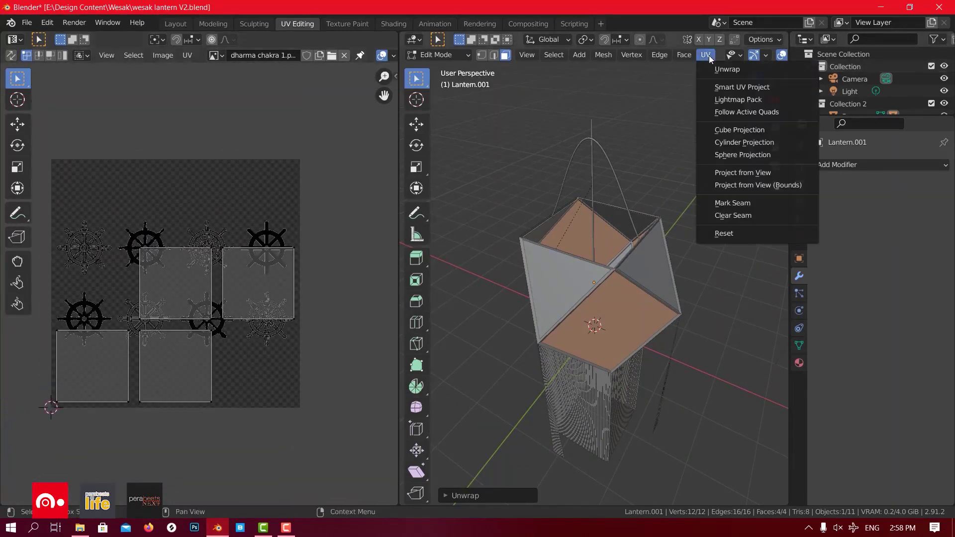
left_click(726, 89)
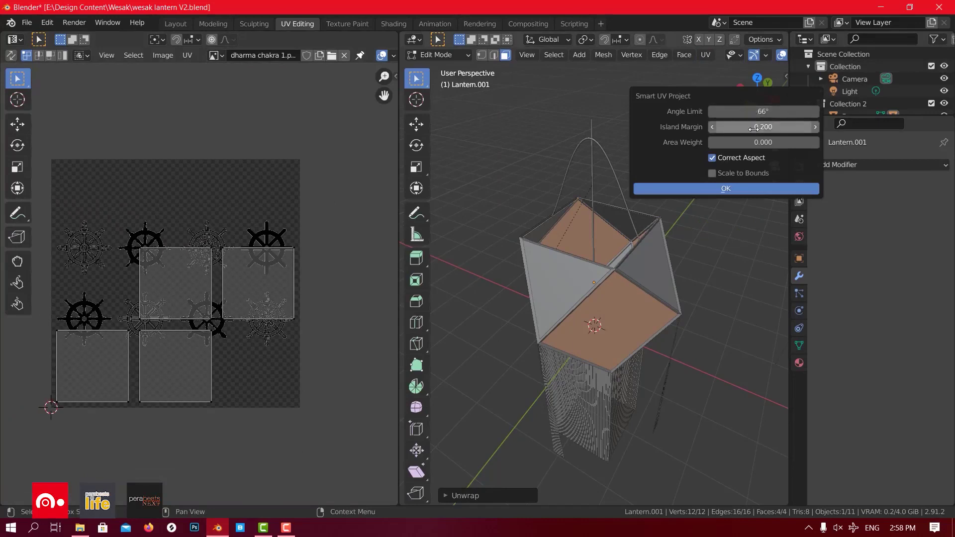
left_click(772, 128)
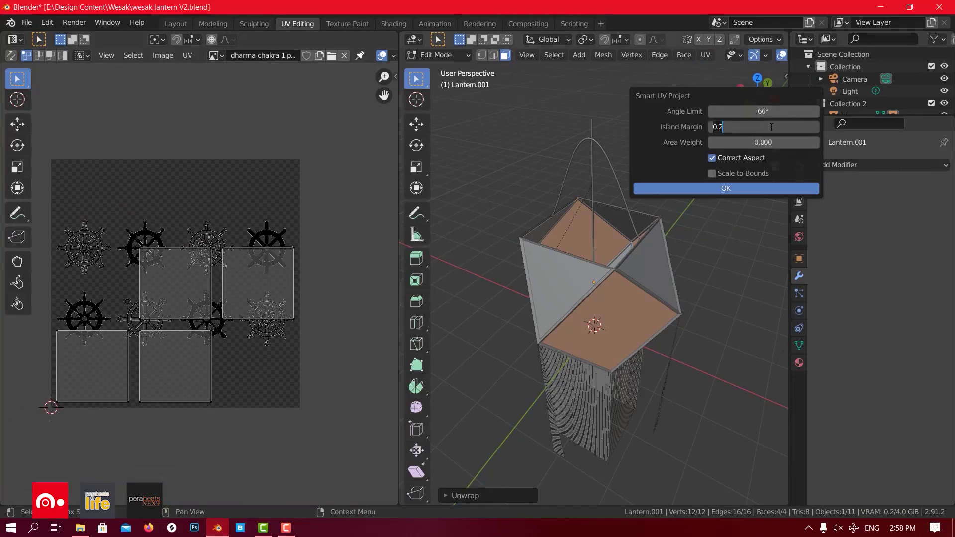
key("Return")
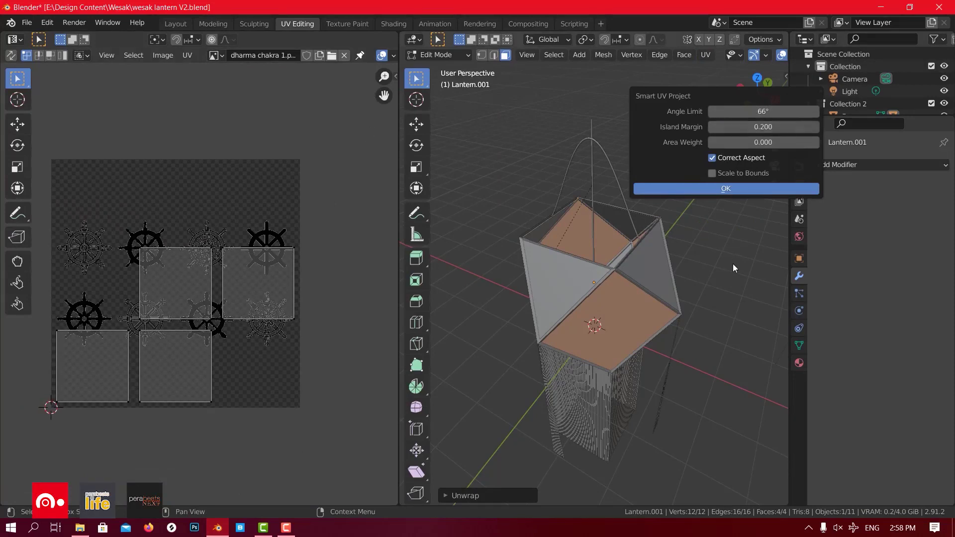
left_click(721, 194)
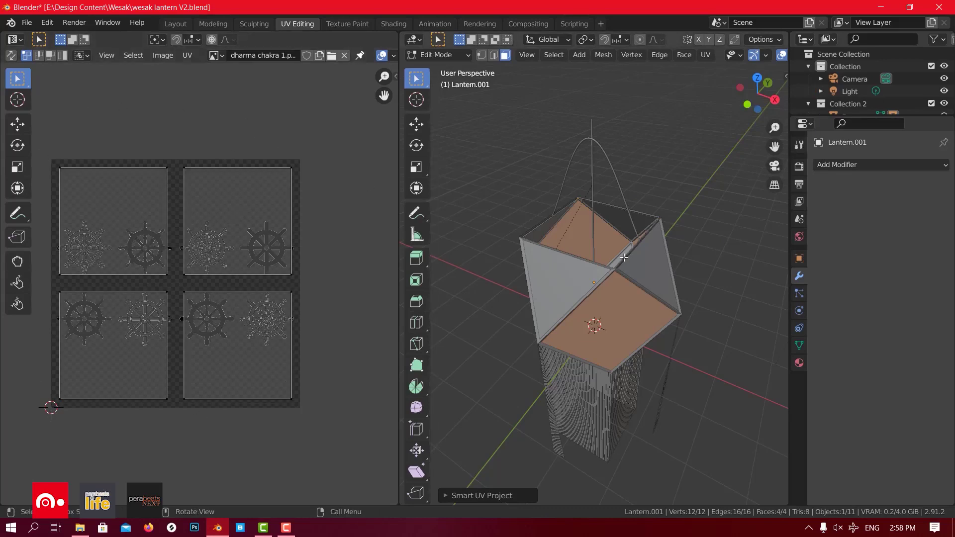
Examine how the separated side faces map to the UV layout, with all four faces selected again
middle_click_drag(625, 254, 646, 202)
left_click(714, 310)
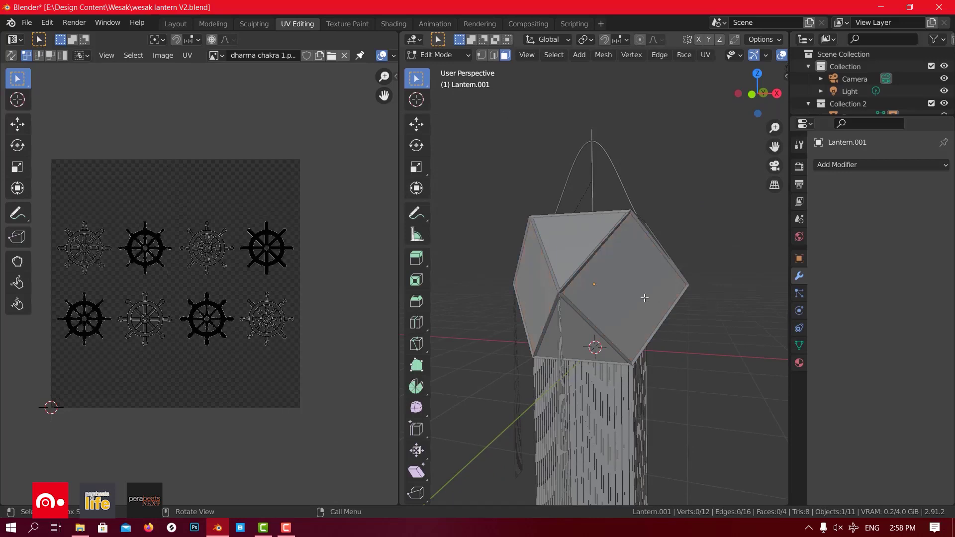
left_click(644, 297)
key("a")
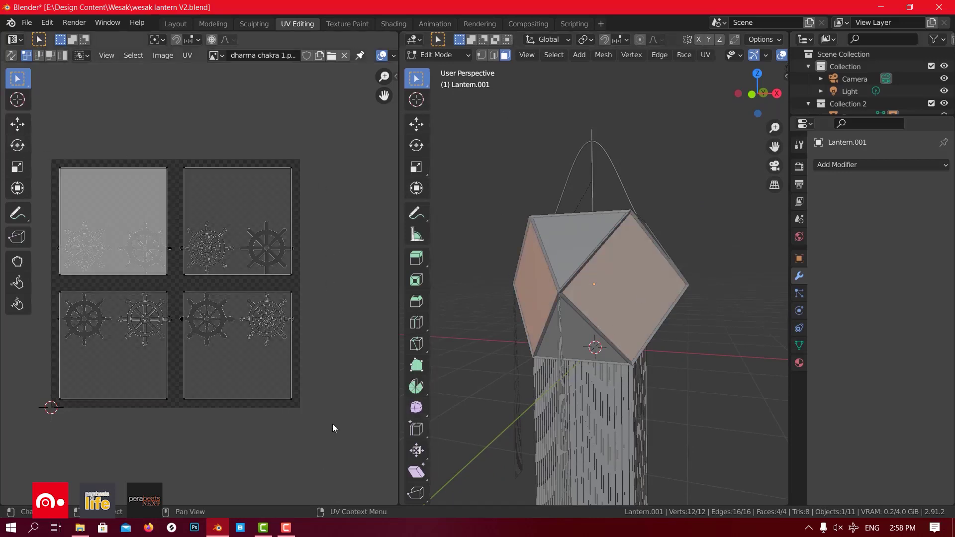
middle_click_drag(110, 134, 152, 112)
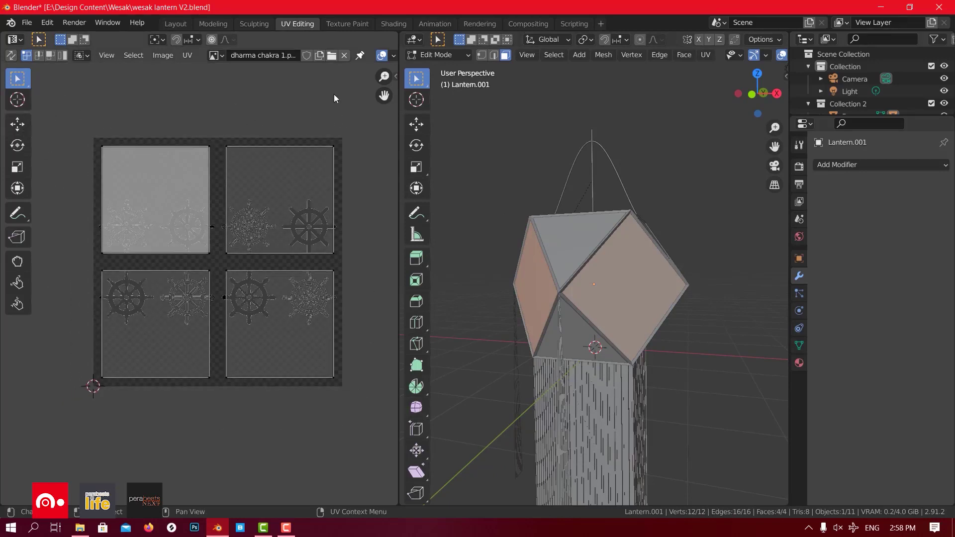
scroll(217, 107, "up", 1)
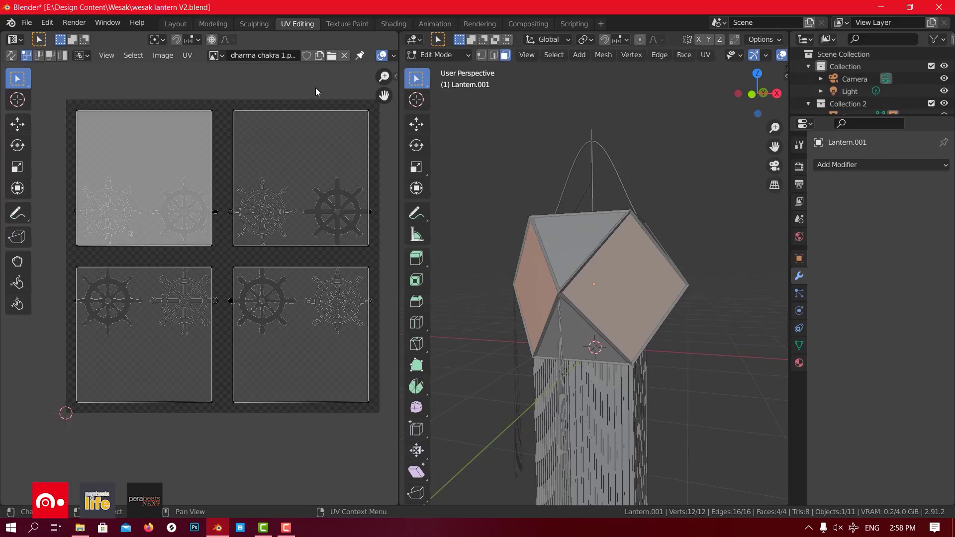
middle_click_drag(316, 87, 309, 99)
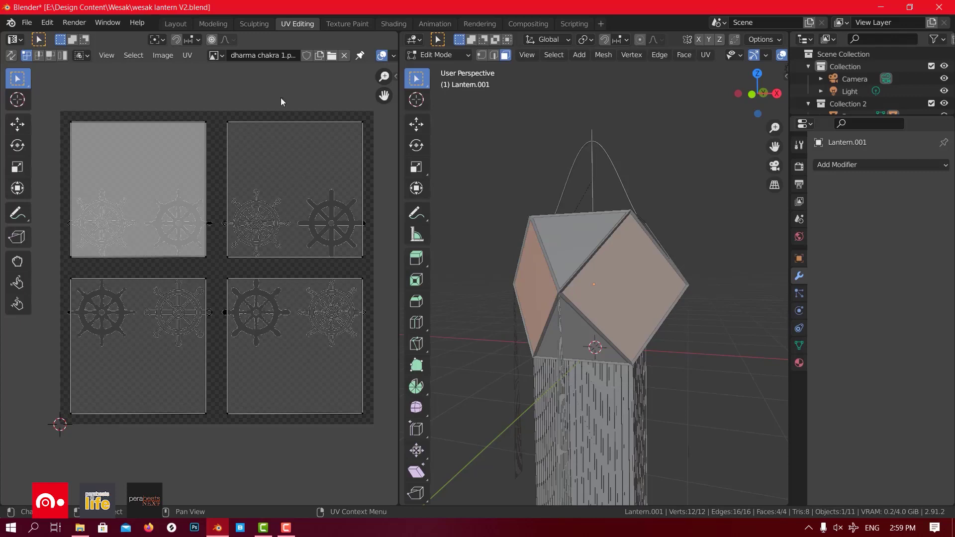
Export the UV layout of all four islands as a 1000 × 1000 PNG named "Laantern UV.png" and deselect the faces
key("a")
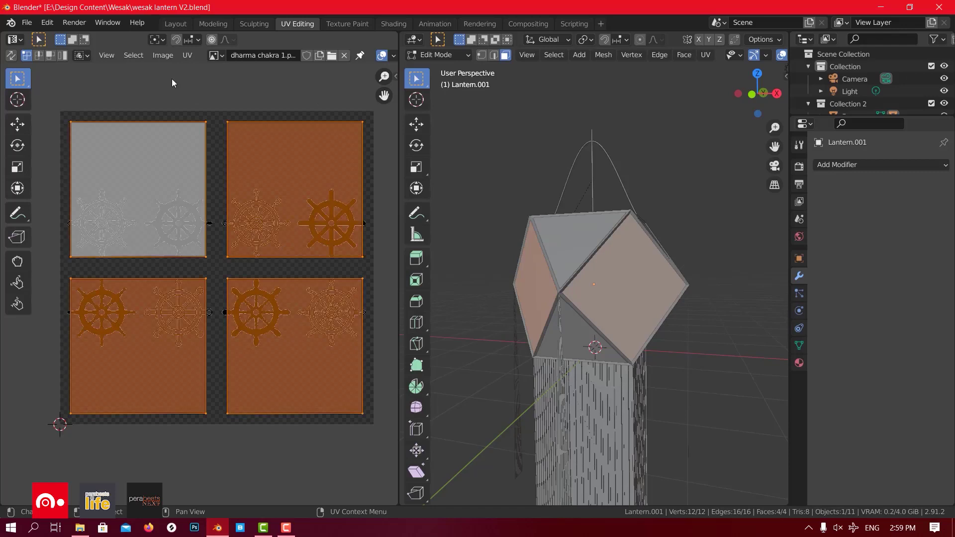
left_click(186, 55)
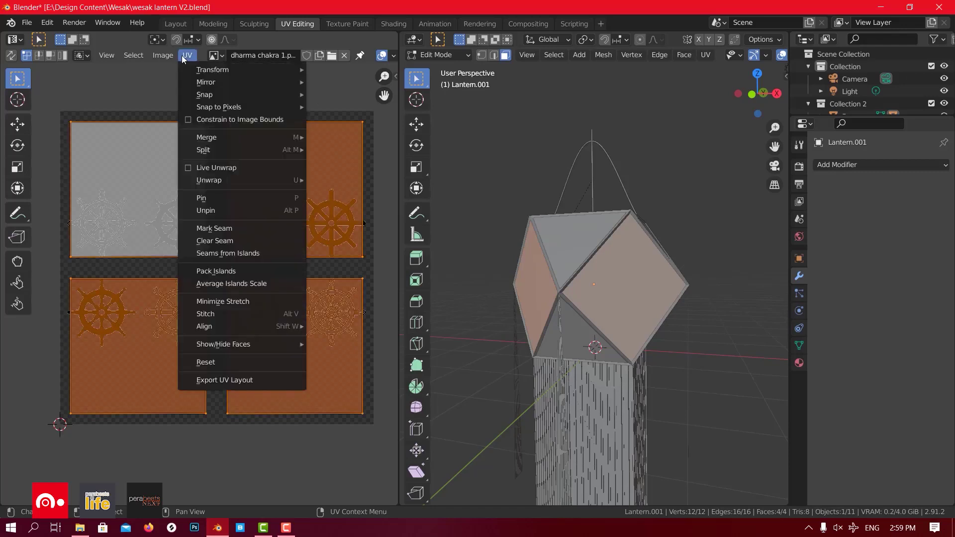
left_click(260, 380)
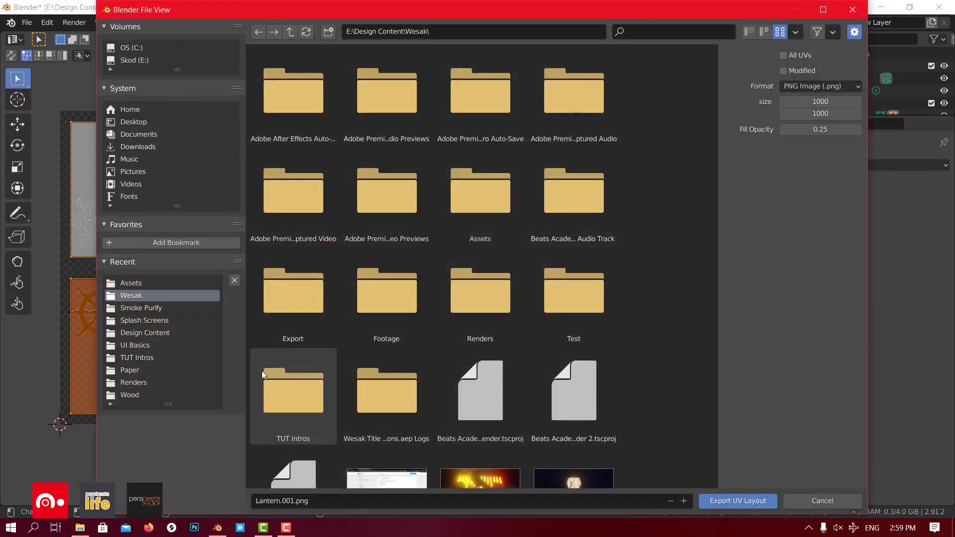
scroll(314, 259, "down", 3)
left_click(536, 501)
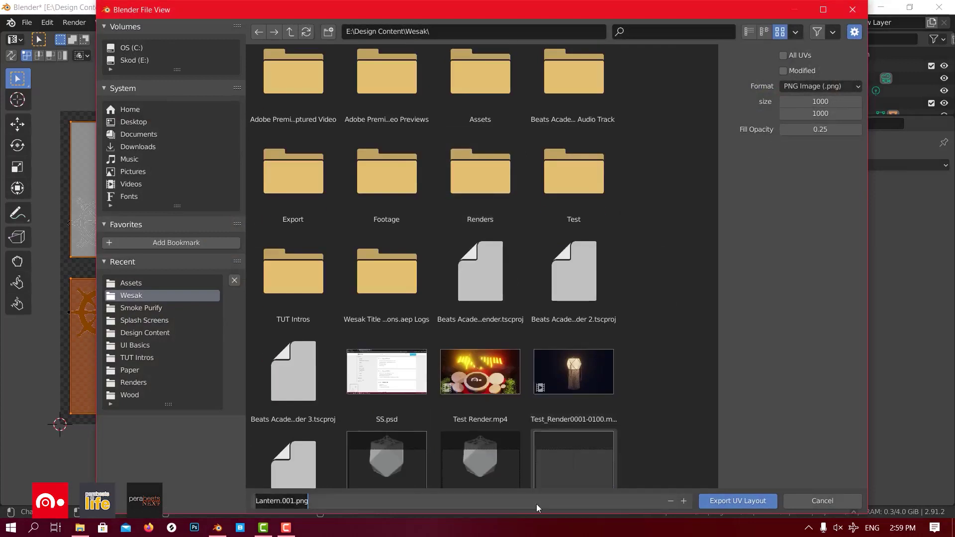
type("ntern UV")
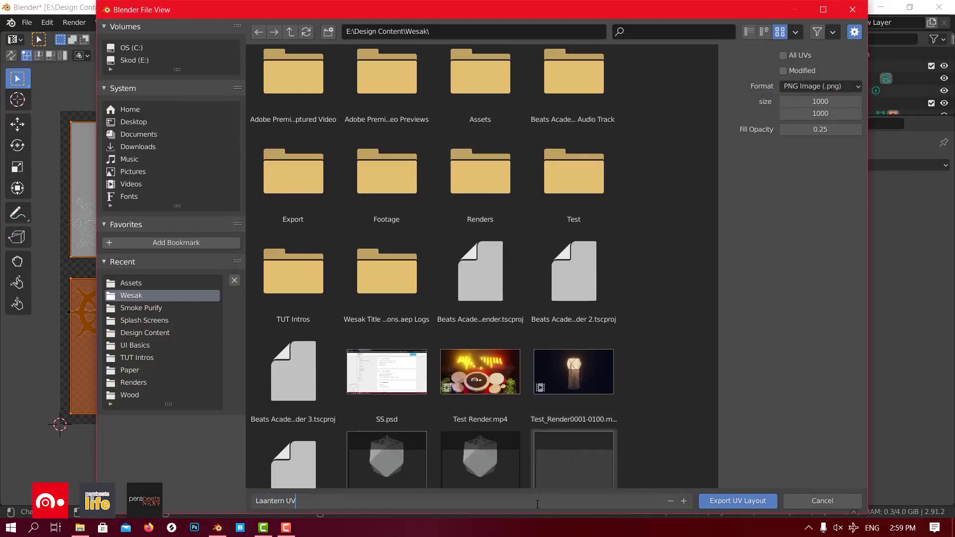
type(".png")
left_click(745, 503)
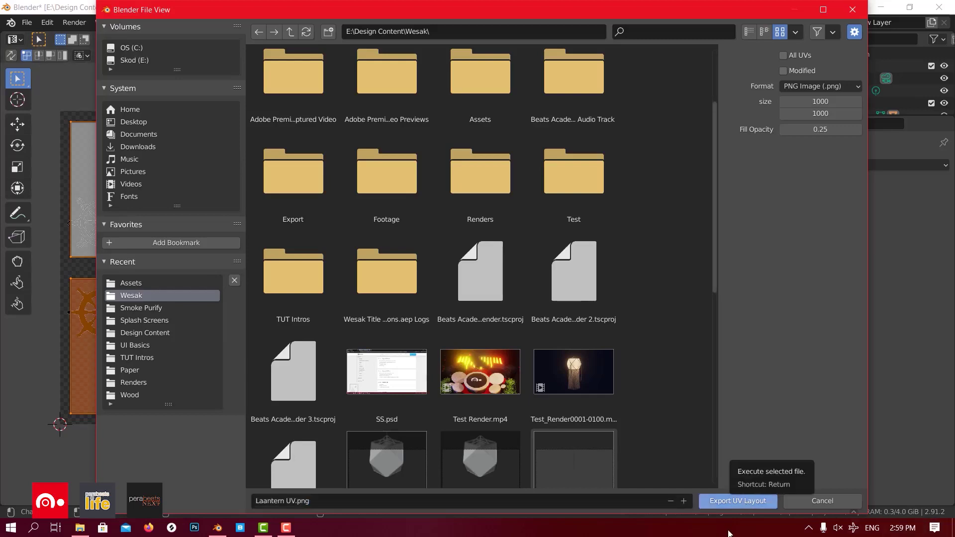
left_click(728, 502)
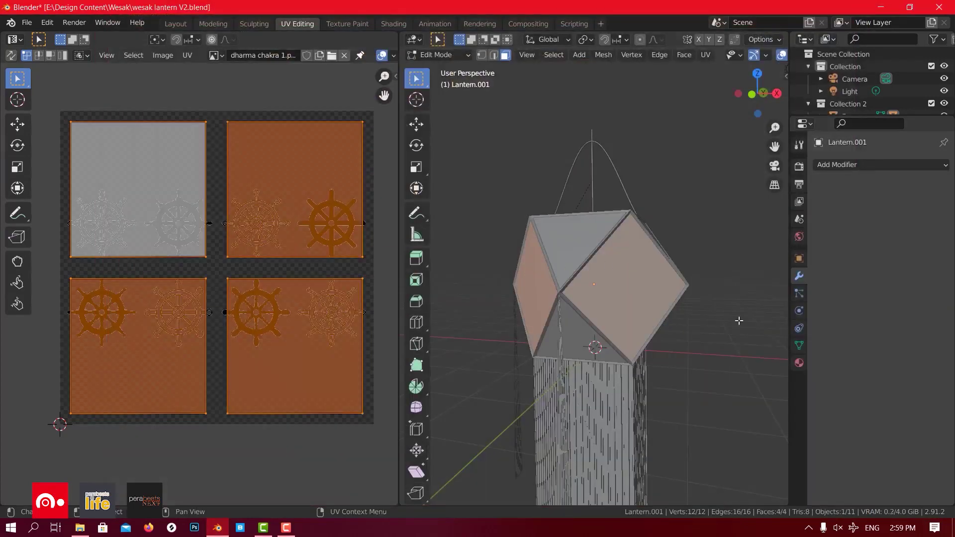
left_click(740, 321)
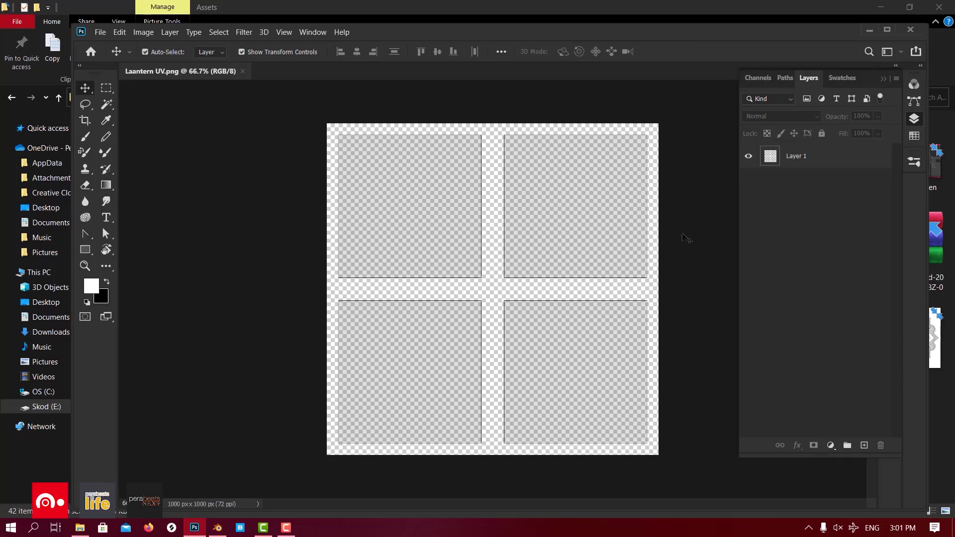
In Photoshop, place the "dharma chakra 1" image from the Assets folder into the Laantern UV document at 100% scale
left_click(771, 156, "ctrl")
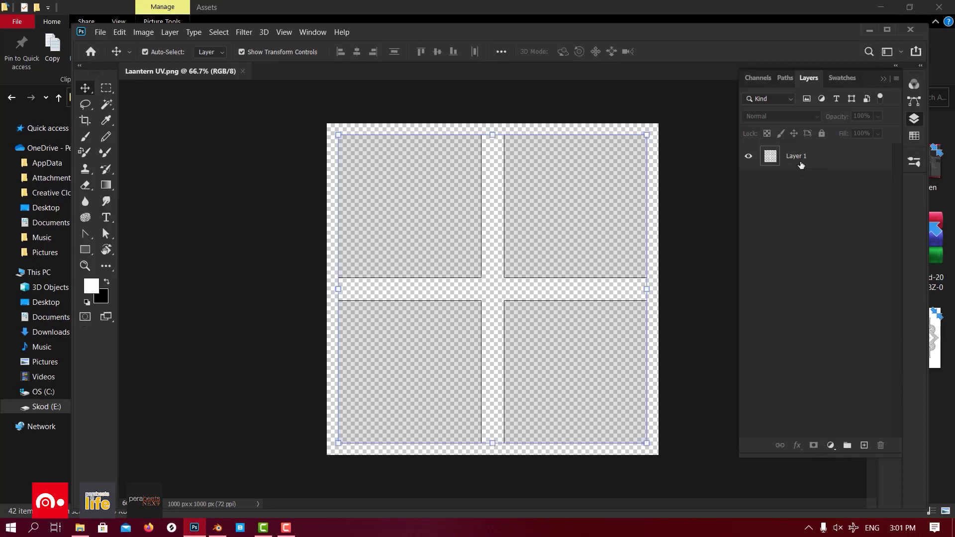
left_click(80, 528)
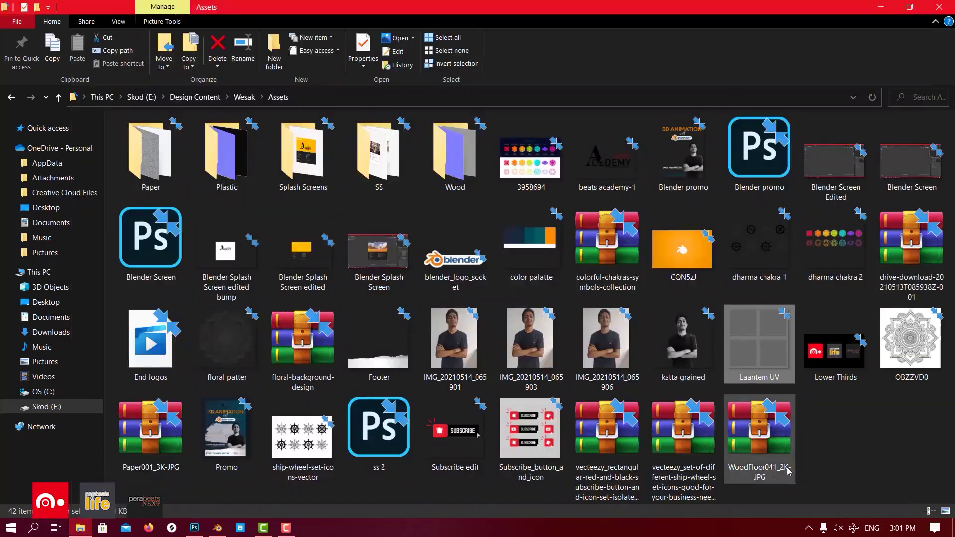
left_click(870, 410)
left_click(778, 241)
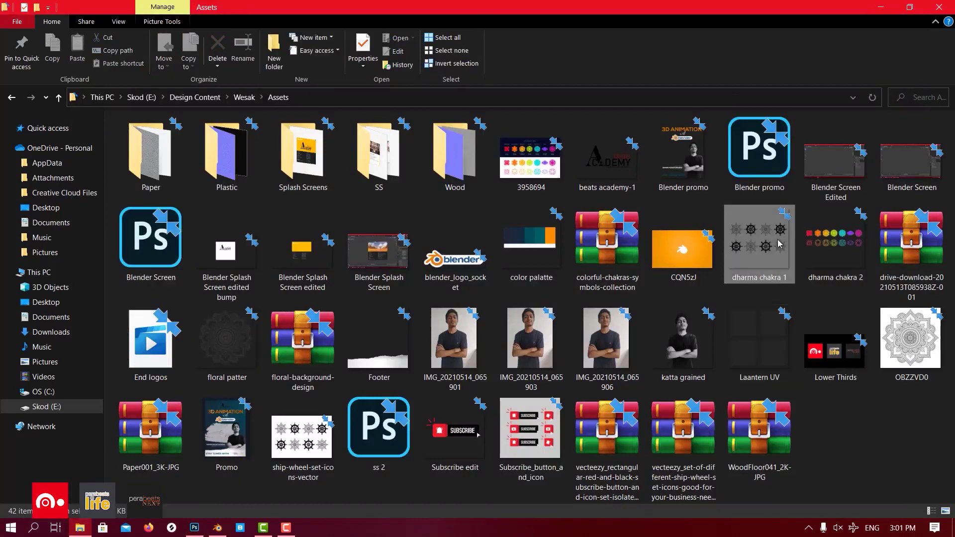
left_click_drag(780, 243, 497, 275)
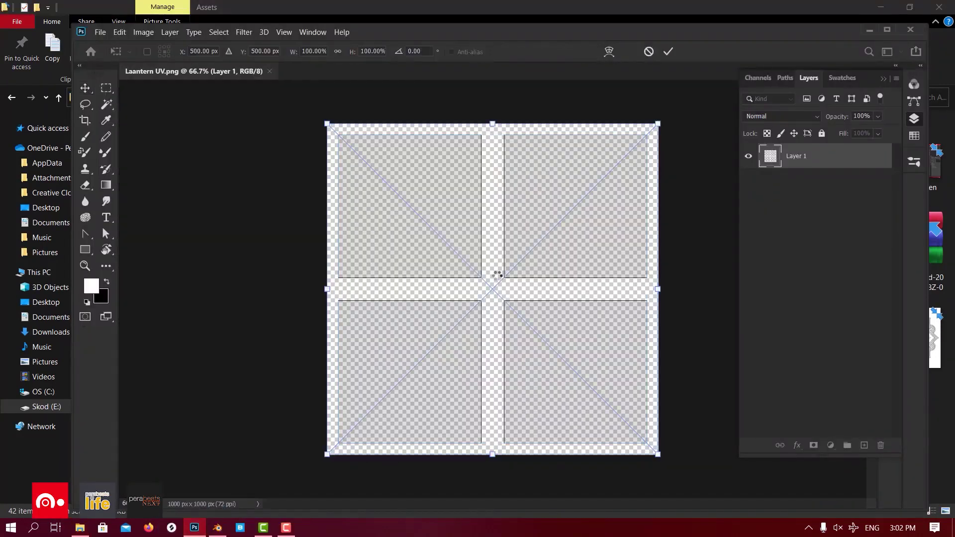
left_click(668, 52)
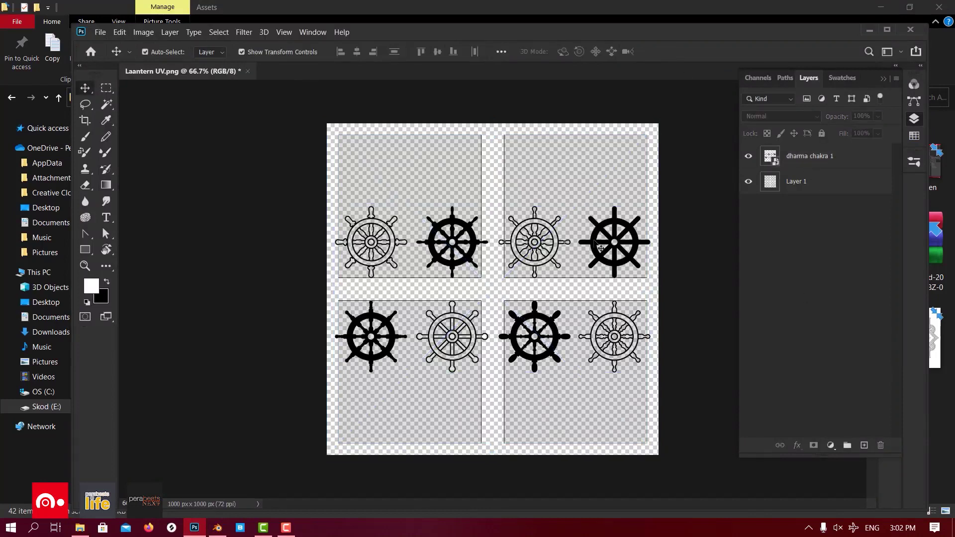
Copy the second wheel of the top row from the "dharma chakra 1" layer onto its own layer and hide the source layer
scroll(538, 267, "up", 4, "alt")
left_click(105, 88)
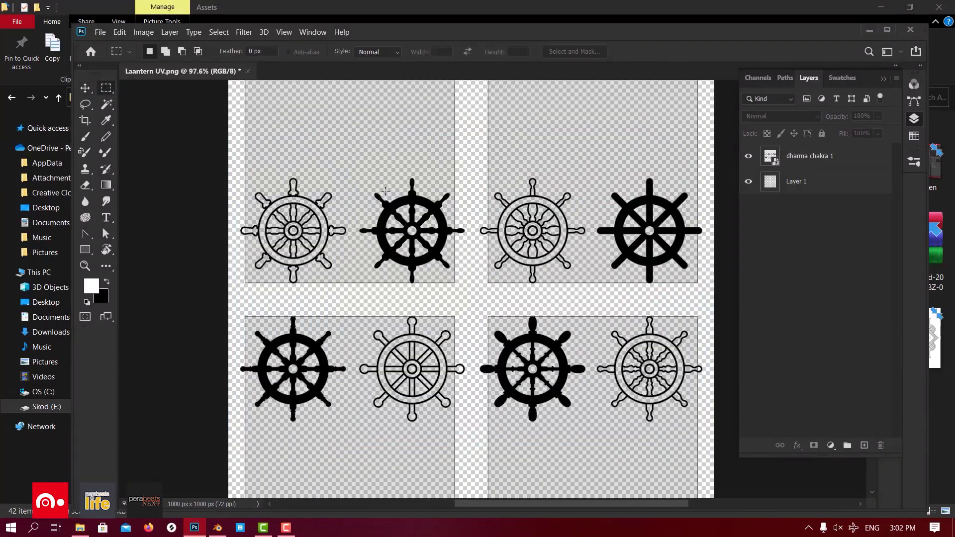
left_click_drag(355, 161, 476, 301)
key("v")
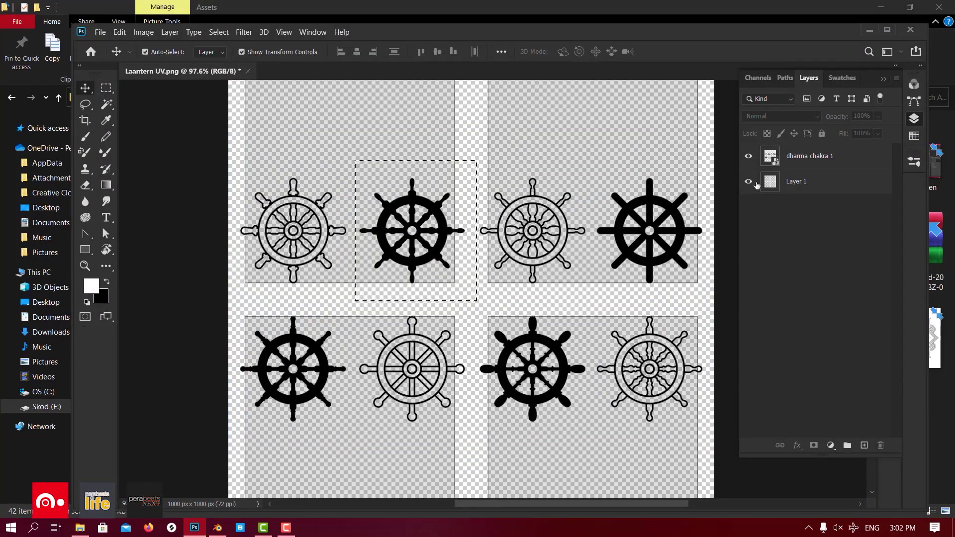
left_click(806, 156)
key("ctrl+j")
left_click(748, 181)
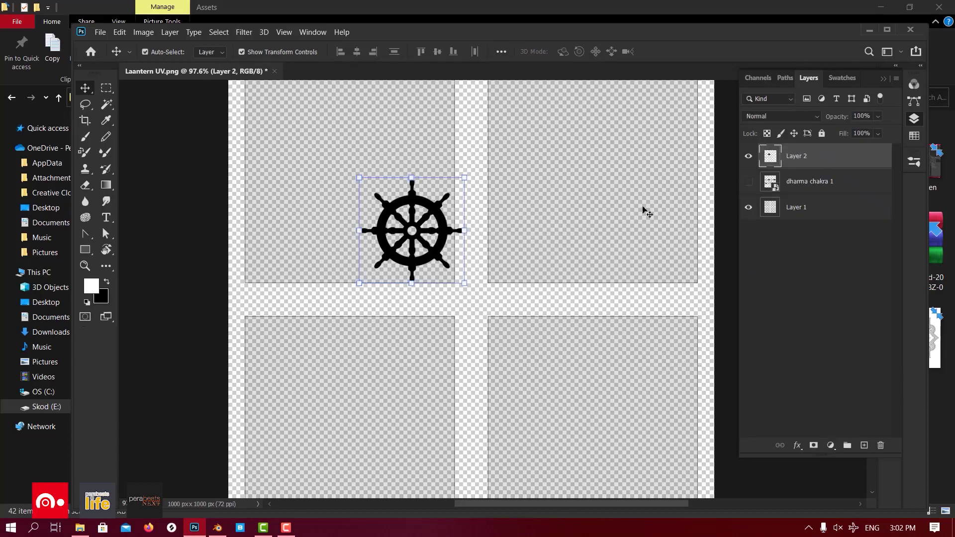
Centre the copied wheel in the upper-left UV square and enlarge it proportionally until it nearly fills the square
scroll(643, 206, "down", 3, "alt")
left_click_drag(453, 232, 406, 193)
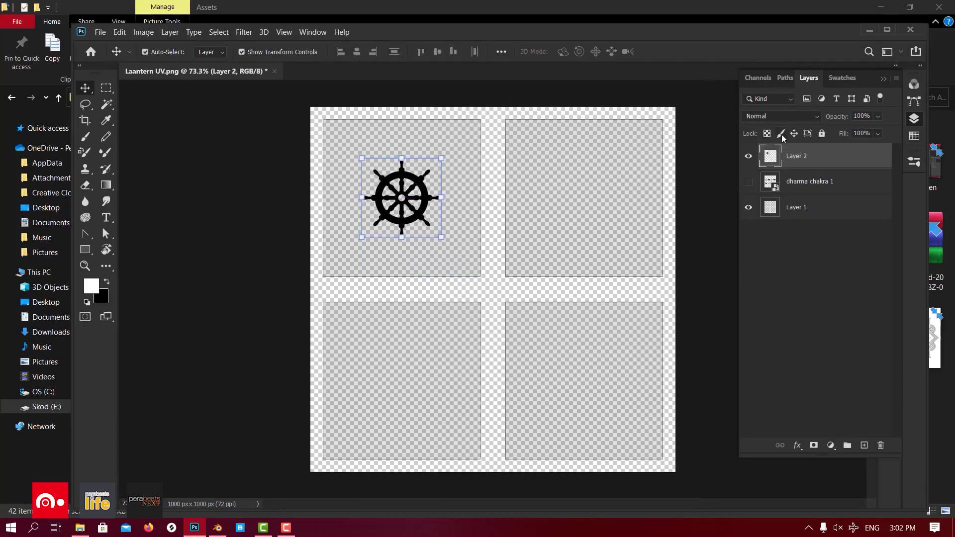
key("Right")
key("Right")
key("Down")
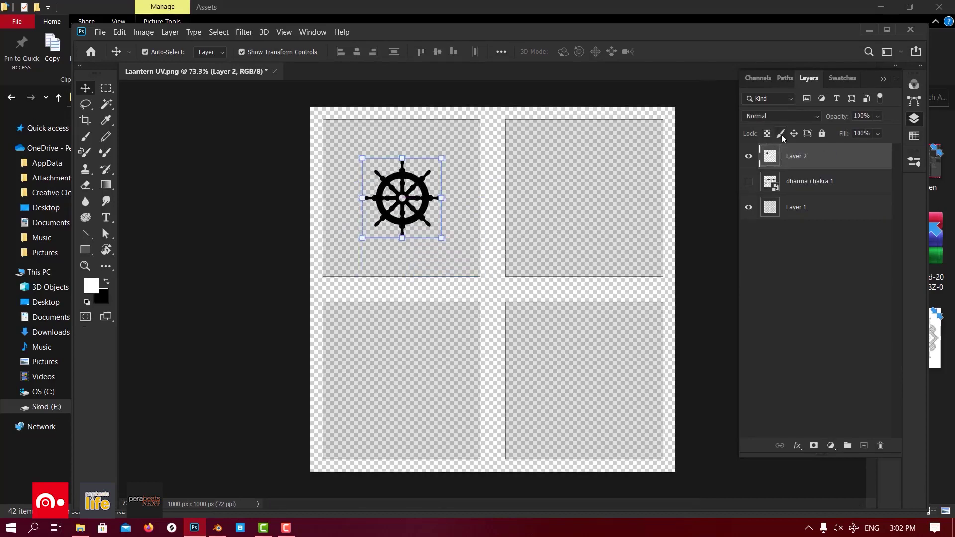
left_click_drag(442, 238, 473, 266)
left_click(690, 51)
Duplicate the wheel layer three times and centre one copy in each of the other three UV squares
key("ctrl+j")
key("ctrl+j")
key("ctrl+j")
left_click_drag(449, 200, 597, 202)
left_click_drag(406, 211, 411, 414)
left_click_drag(410, 213, 592, 396)
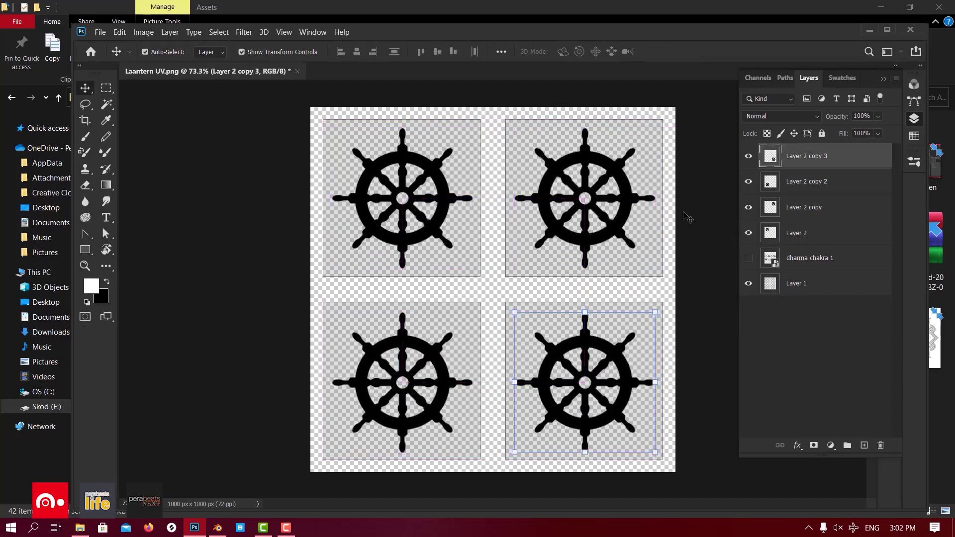
left_click(690, 249)
scroll(690, 248, "down", 4, "alt")
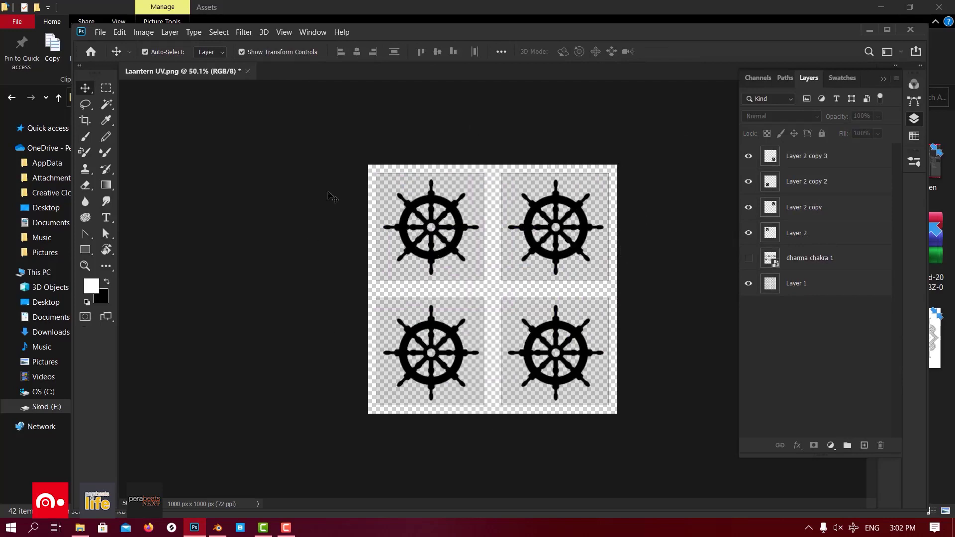
Hide the UV layout layer, Layer 1, leaving only the four wheels on the transparent background
scroll(683, 271, "up", 1, "alt")
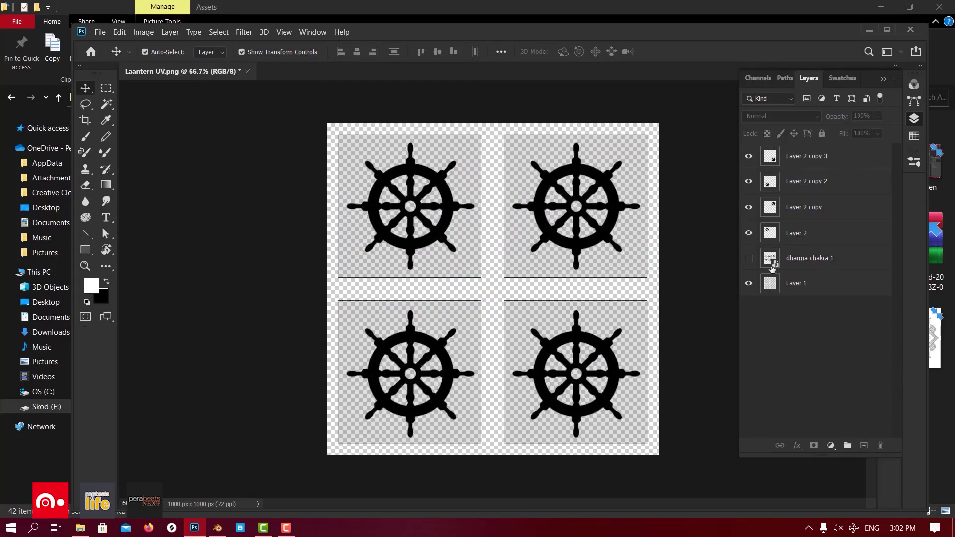
left_click(749, 284)
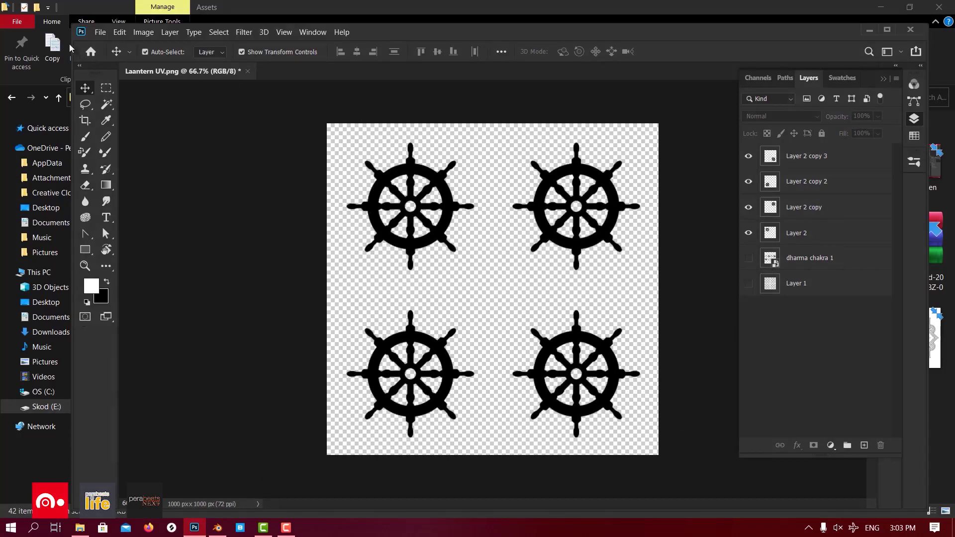
left_click(101, 33)
left_click(747, 297)
left_click(752, 283)
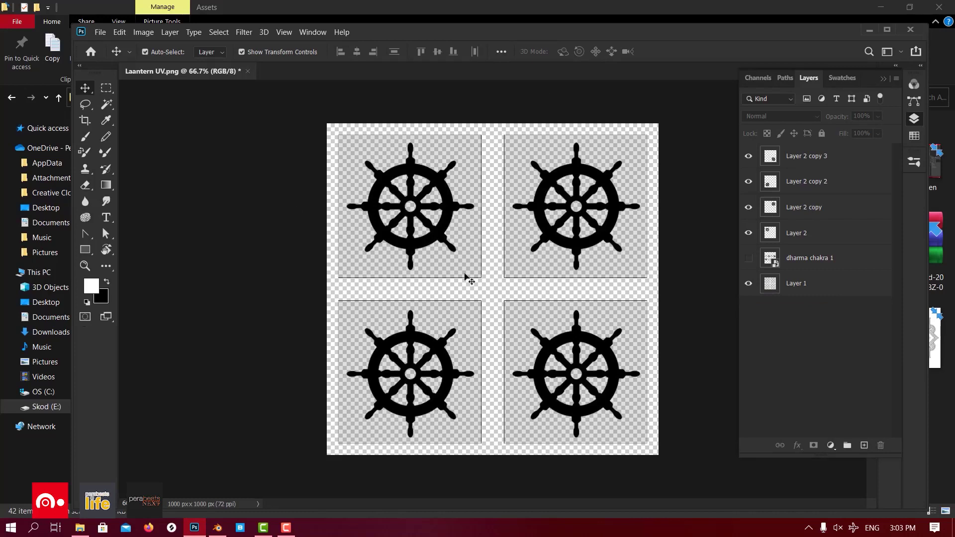
left_click(748, 285)
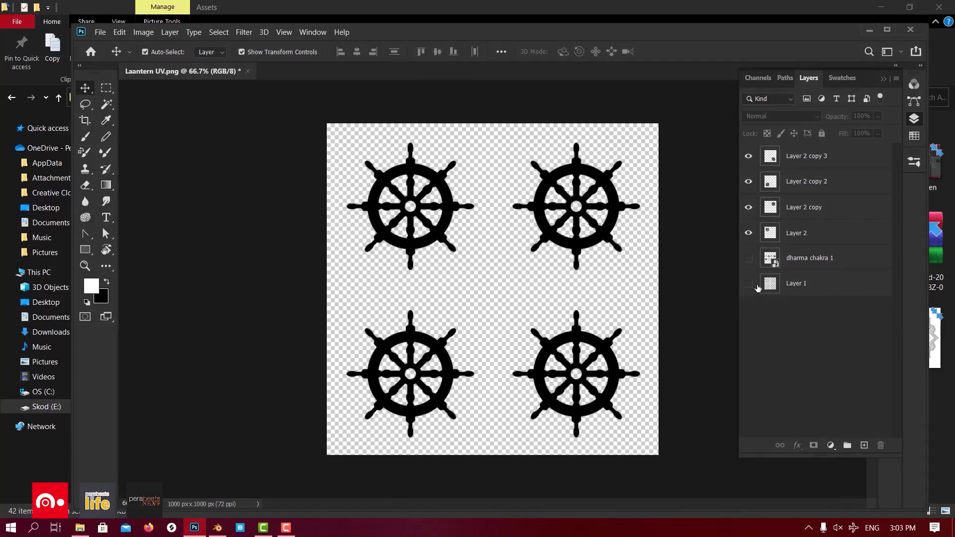
Export the four wheels as a PNG named "Laantern Dhrama Chakra Texture" in the Assets folder
left_click(99, 33)
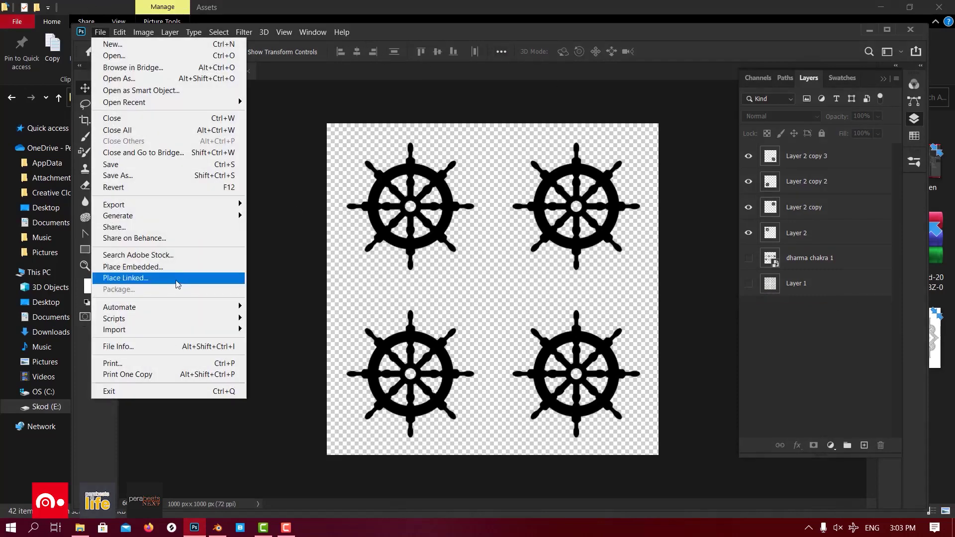
mouse_move(151, 204)
left_click(292, 204)
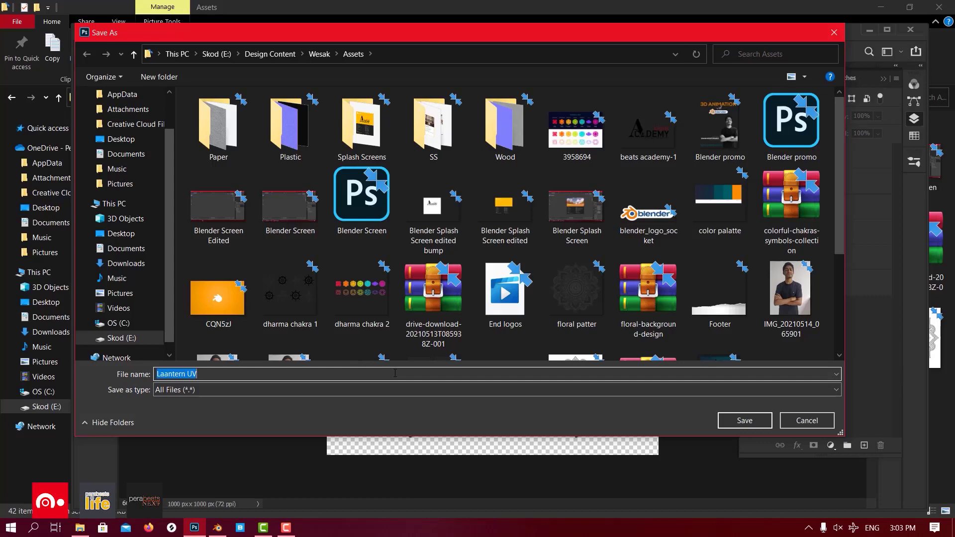
left_click(396, 373)
key("BackSpace")
key("BackSpace")
type("Dhrama Chakra Texture")
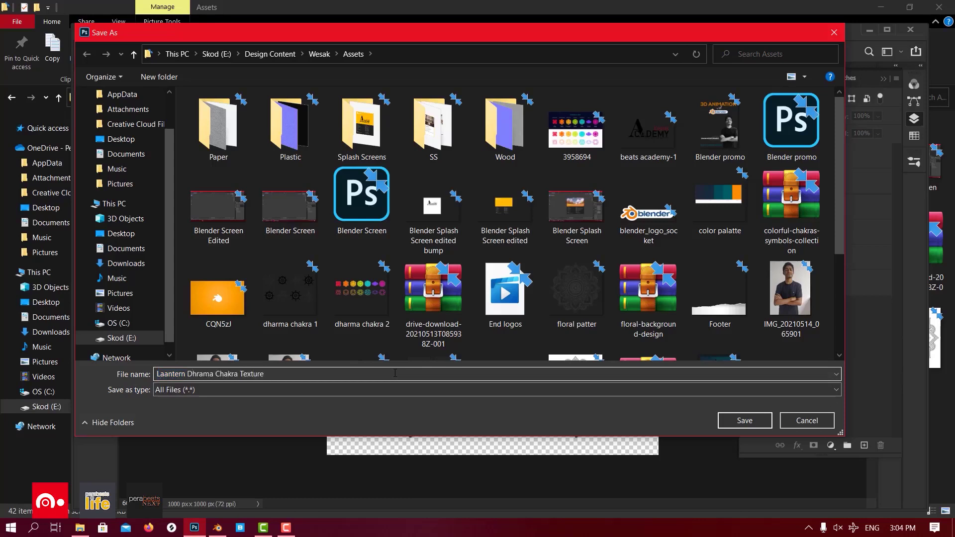
key("Return")
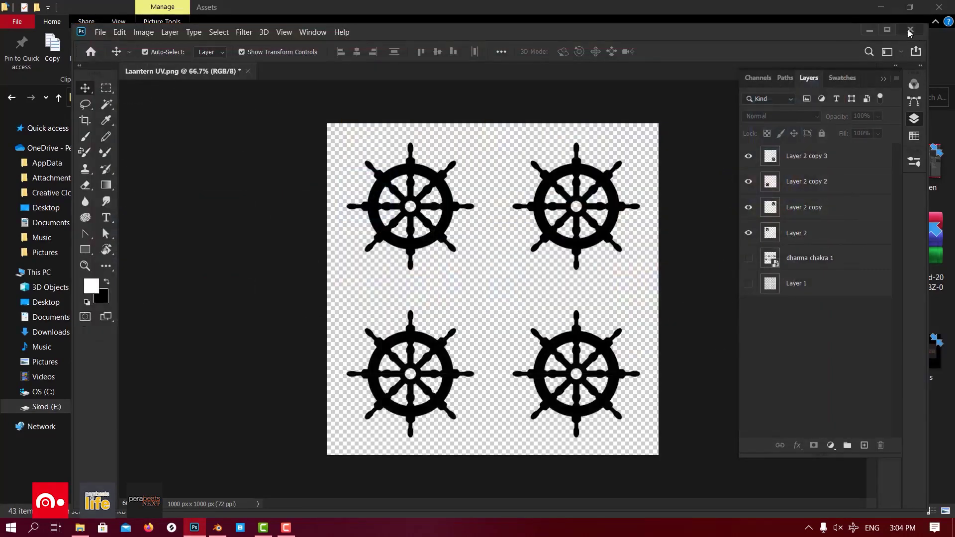
Switch to Blender, leave Edit Mode on the lantern faces and show their Sau material nodes in the Shading workspace
left_click(869, 33)
left_click(218, 528)
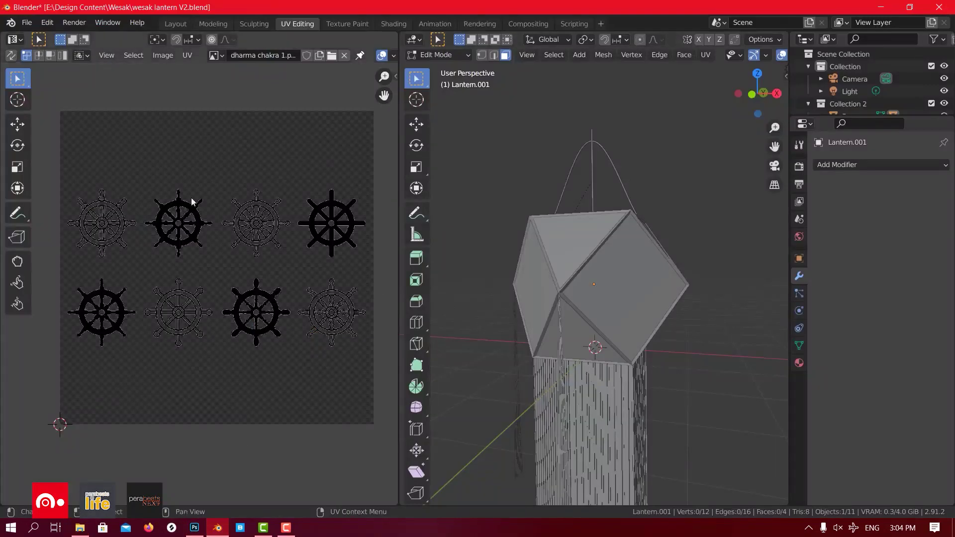
key("Tab")
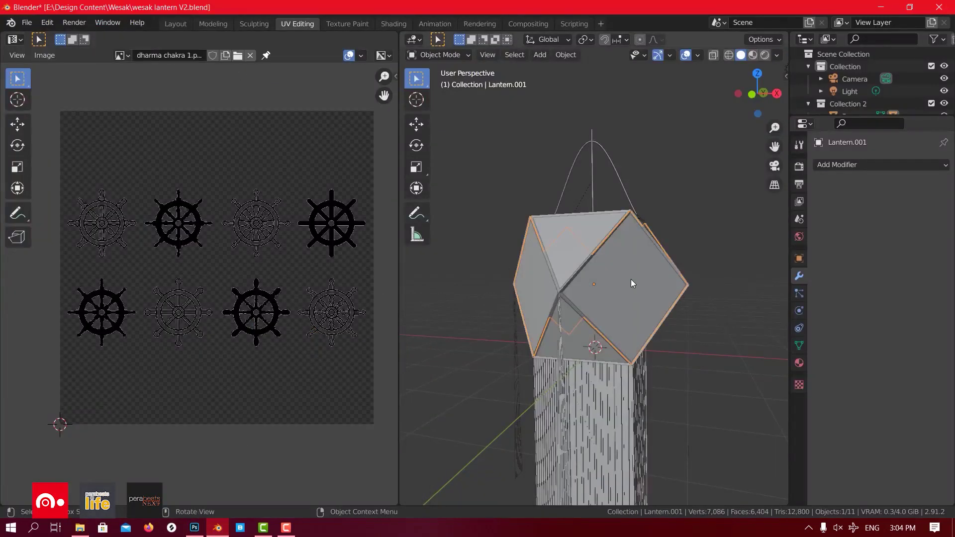
left_click(395, 24)
mouse_move(454, 214)
middle_mouse_down()
mouse_move(502, 188)
mouse_move(473, 115)
mouse_move(470, 205)
middle_mouse_up()
middle_click_drag(450, 406, 456, 387)
scroll(456, 387, "up", 5)
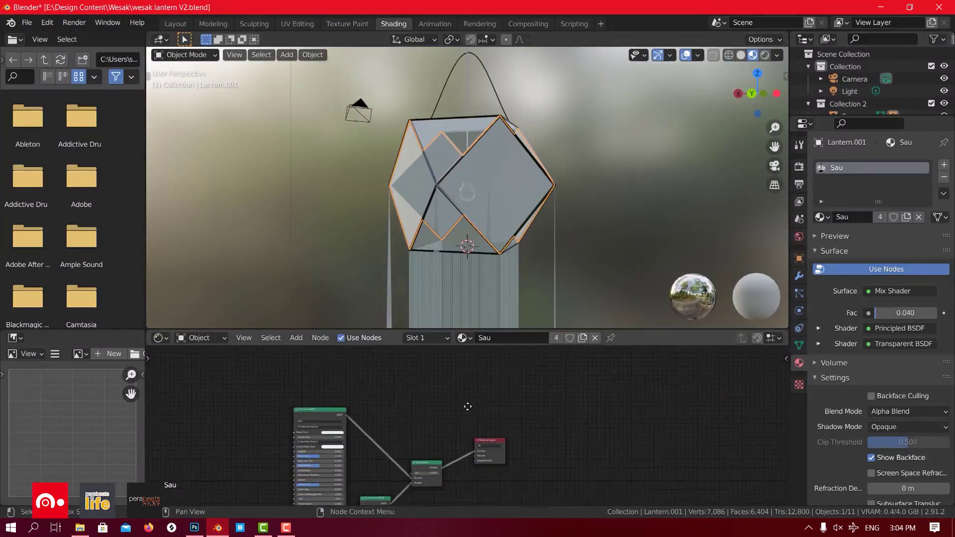
scroll(500, 422, "down", 2)
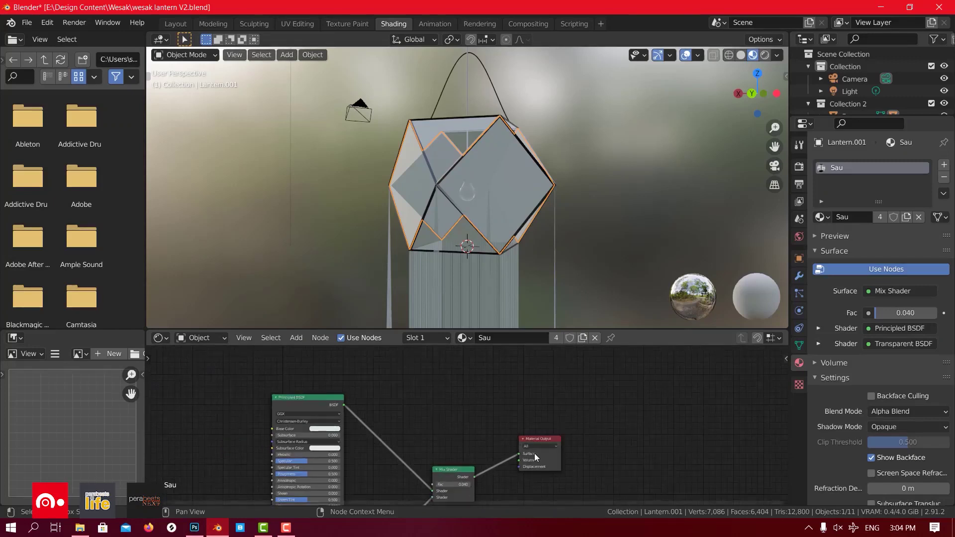
Add a second Mix Shader node to the Sau material, placed before the Material Output
key("shift+a")
mouse_move(506, 401)
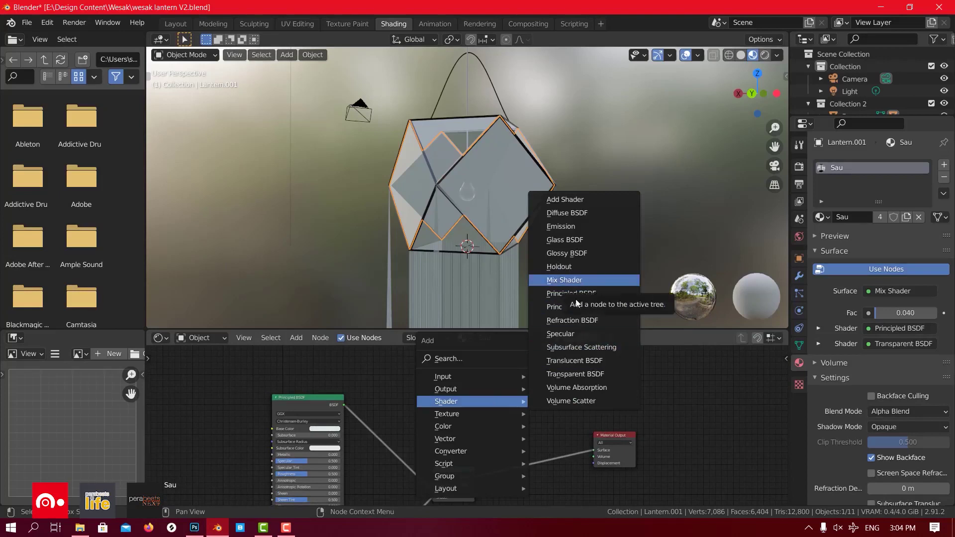
left_click(566, 280)
left_click(512, 405)
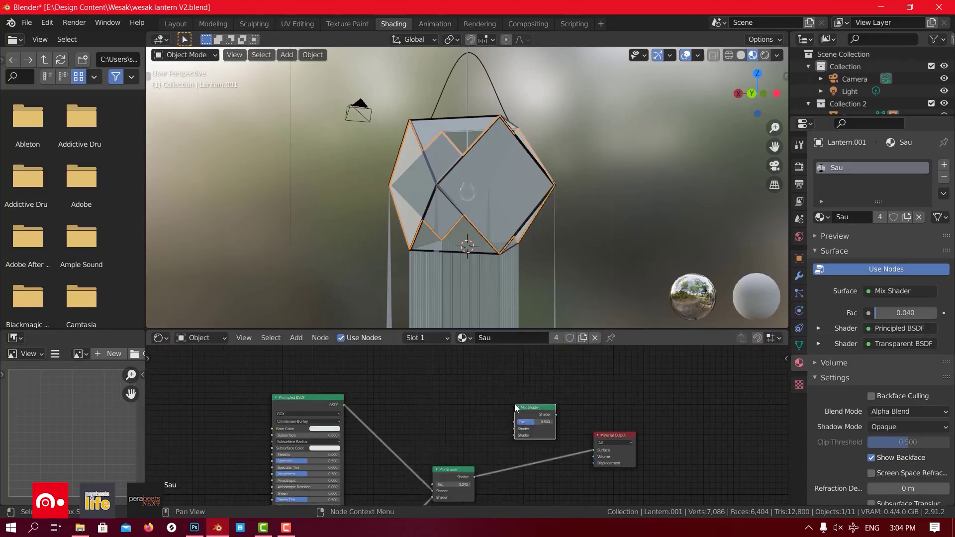
Add an Image Texture node above and beside the new Mix Shader in the Sau material
key("shift+a")
mouse_move(506, 407)
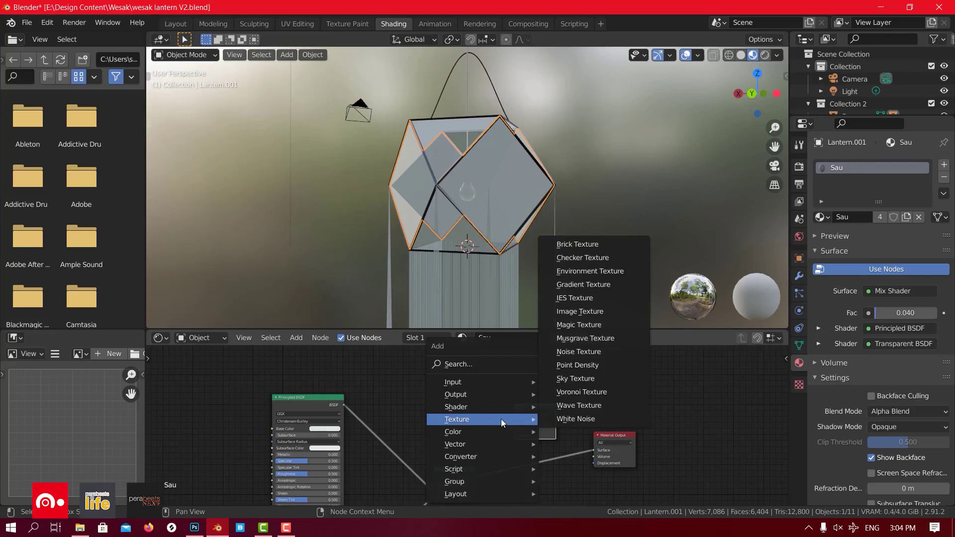
left_click(585, 311)
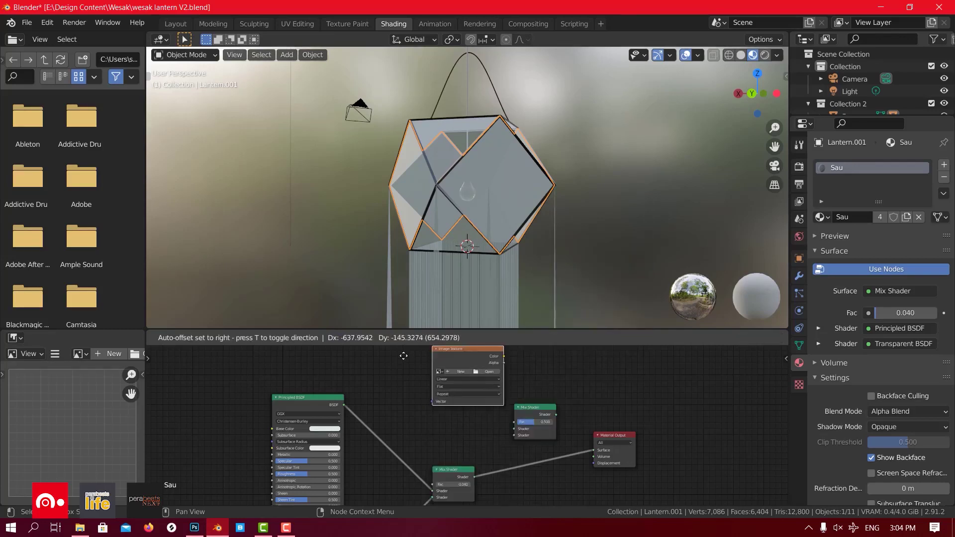
left_click(408, 360)
scroll(479, 385, "up", 4)
middle_click_drag(500, 366, 494, 390)
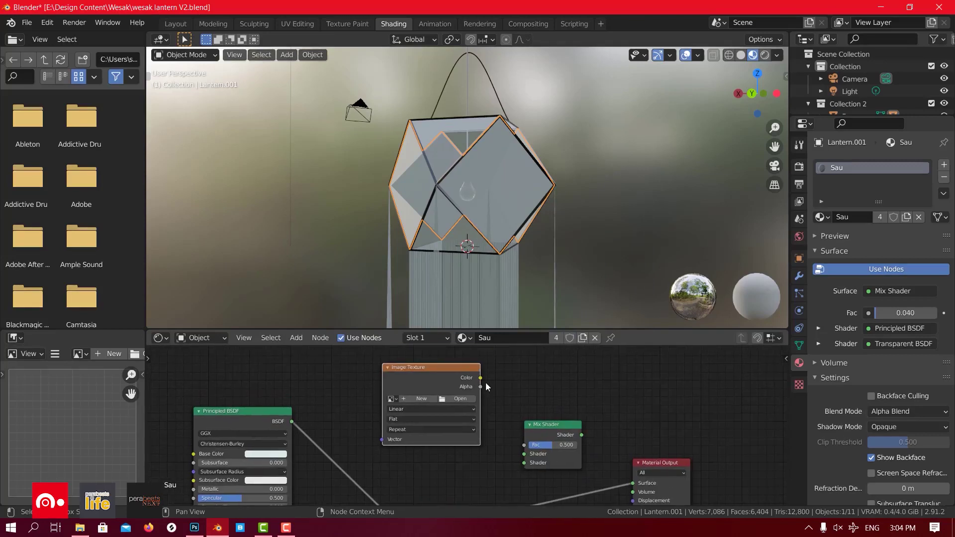
Link the Image Texture's Color and the existing Mix Shader's output to the two Shader inputs of the new Mix Shader
left_click_drag(483, 377, 567, 418)
middle_click_drag(465, 505, 413, 471)
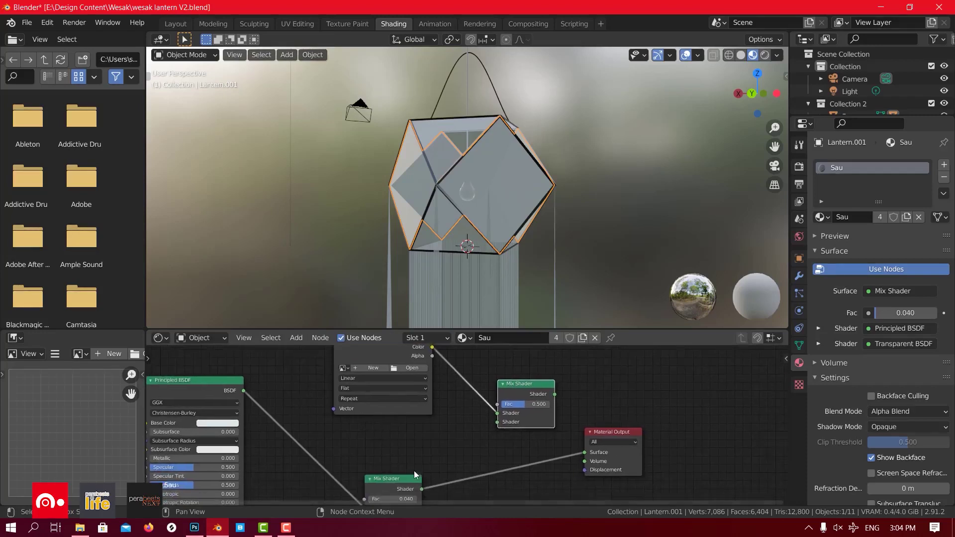
left_click_drag(401, 481, 497, 422)
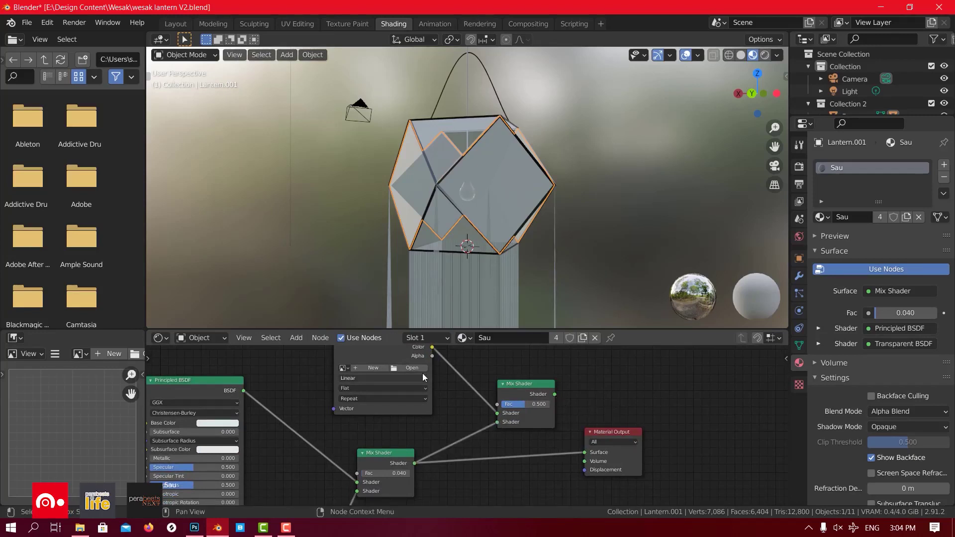
Load "Laantern Dhrama Chakra Texture.png" from the Assets folder into the Image Texture node
middle_click_drag(422, 374, 444, 427)
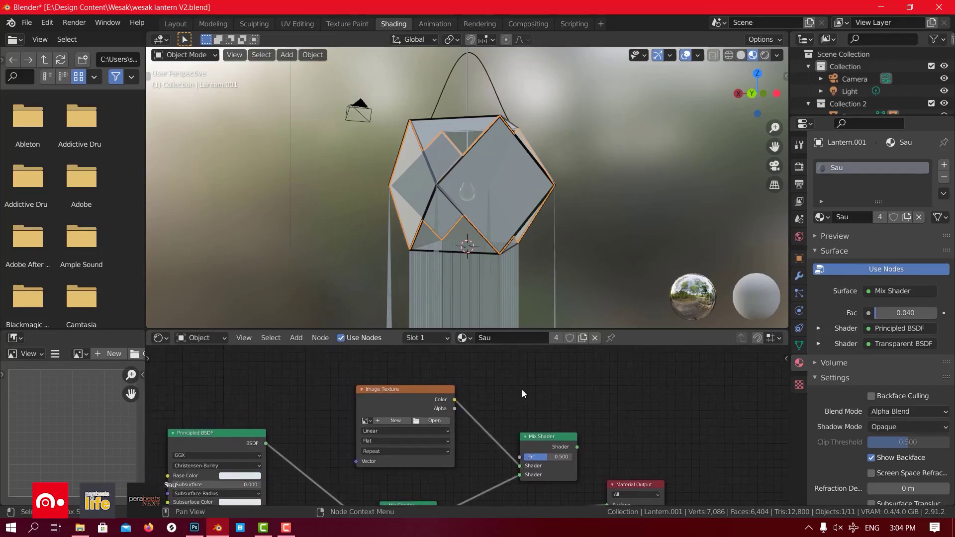
left_click(432, 422)
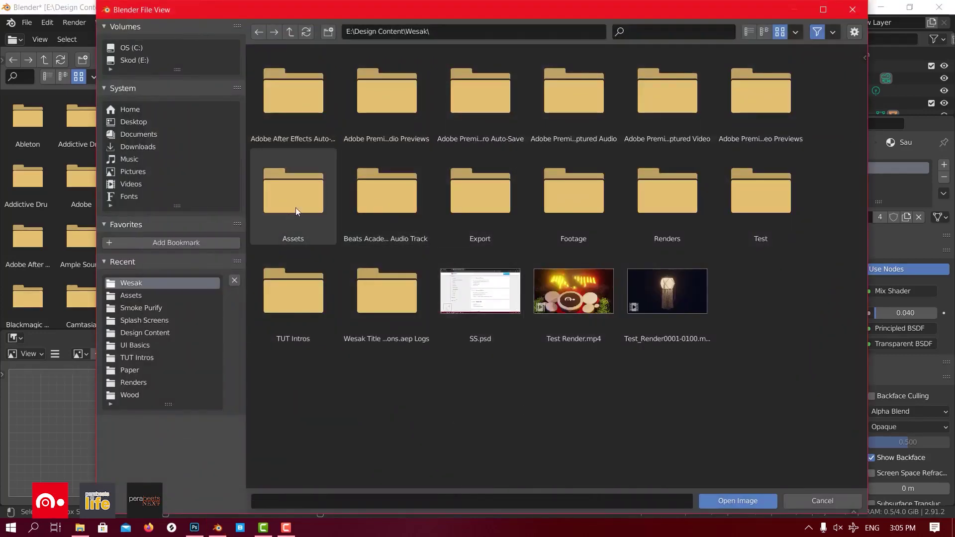
double_click(285, 195)
scroll(676, 428, "down", 3)
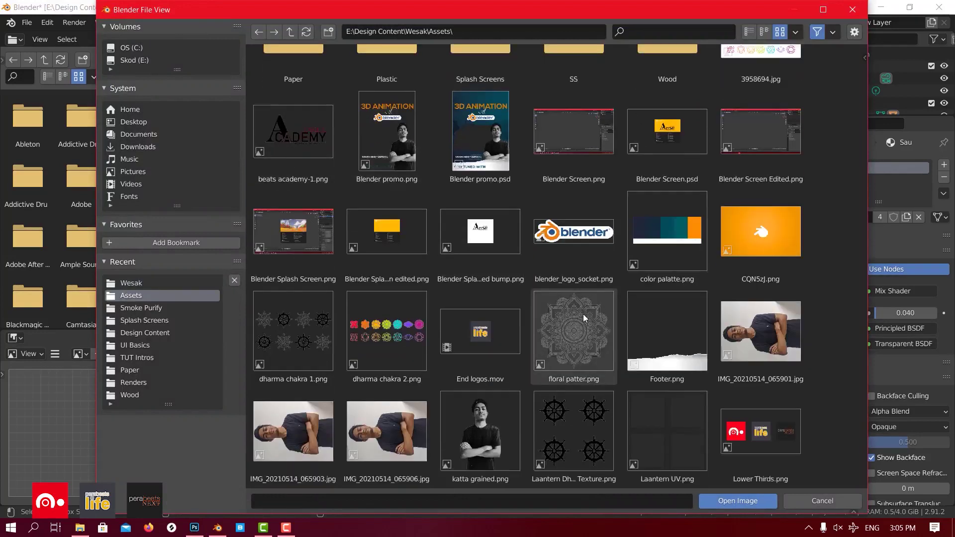
double_click(575, 413)
scroll(408, 357, "up", 3)
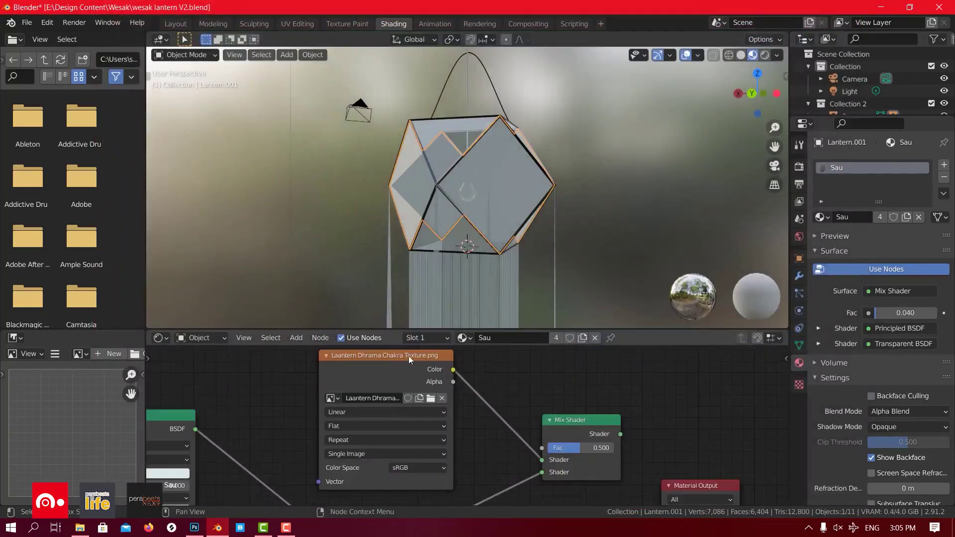
Examine the chakra Image Texture node's interpolation, projection, extension and color space settings and its links in the Overlay.001 material
left_click(357, 413)
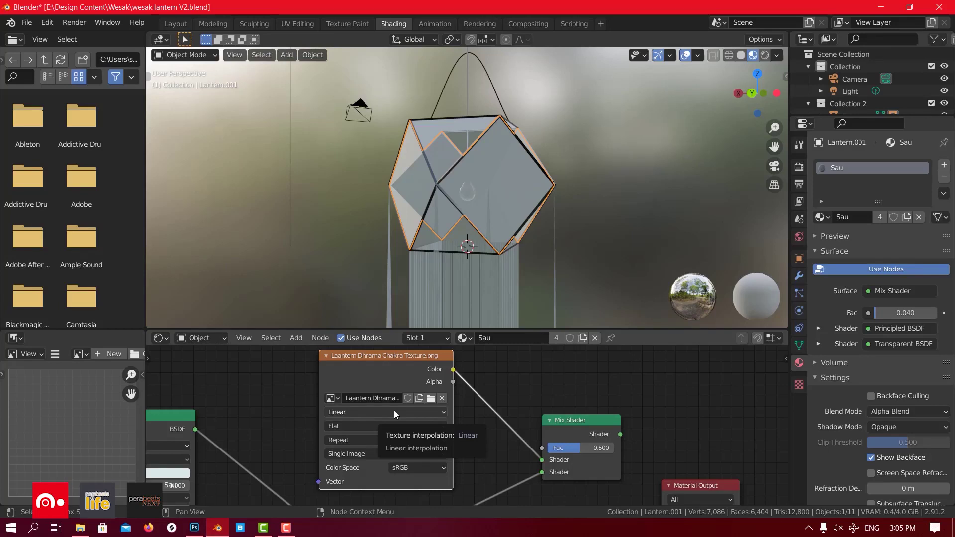
left_click(338, 426)
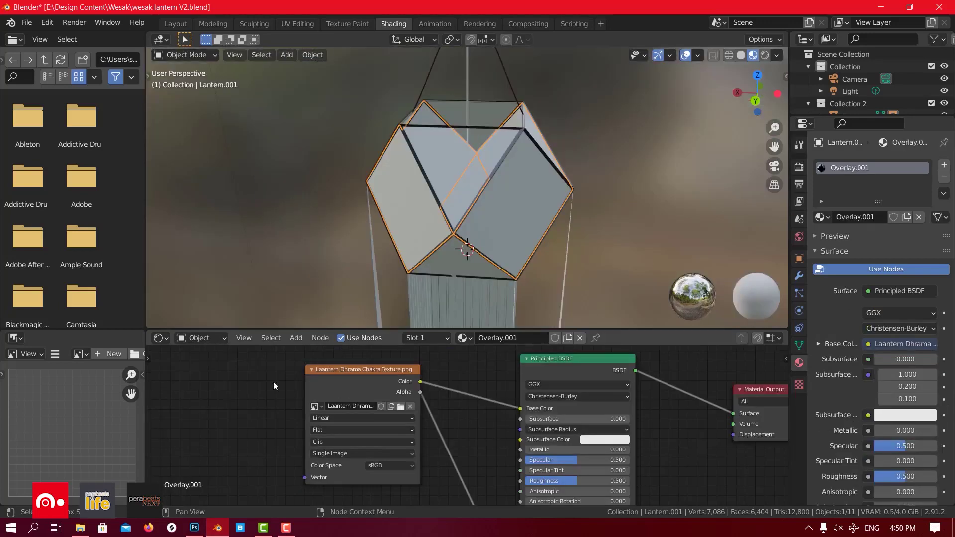
mouse_move(474, 419)
middle_mouse_down()
mouse_move(474, 410)
mouse_move(479, 424)
middle_mouse_up()
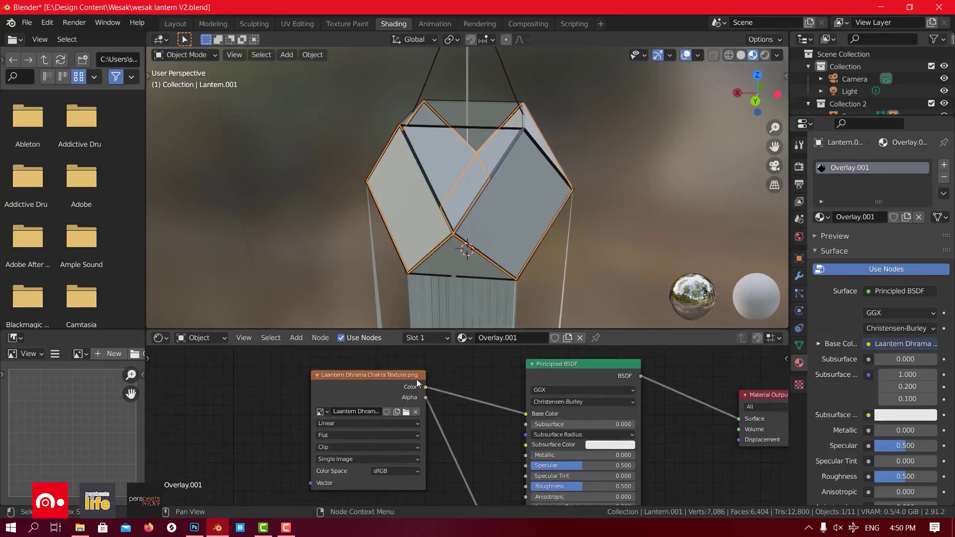
scroll(310, 425, "up", 2)
left_click(339, 378)
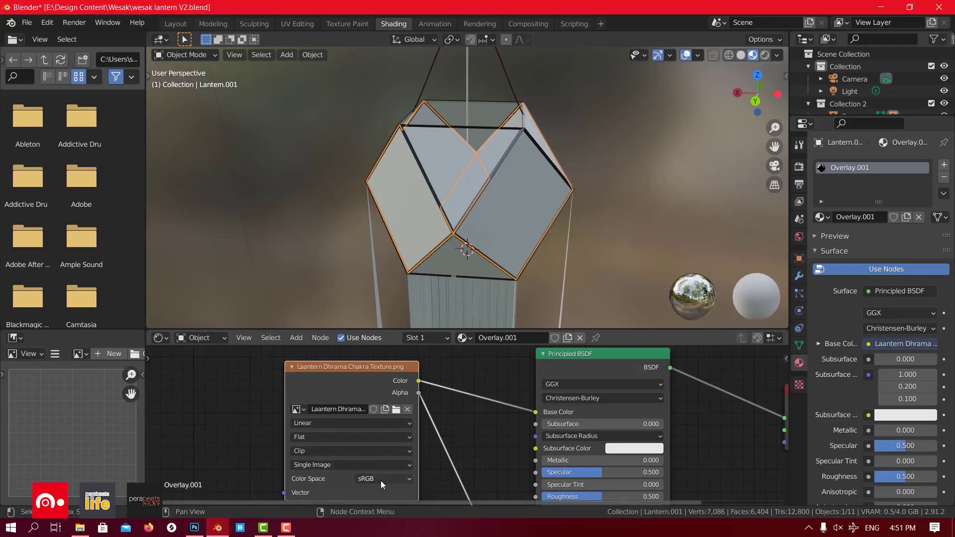
left_click(381, 479)
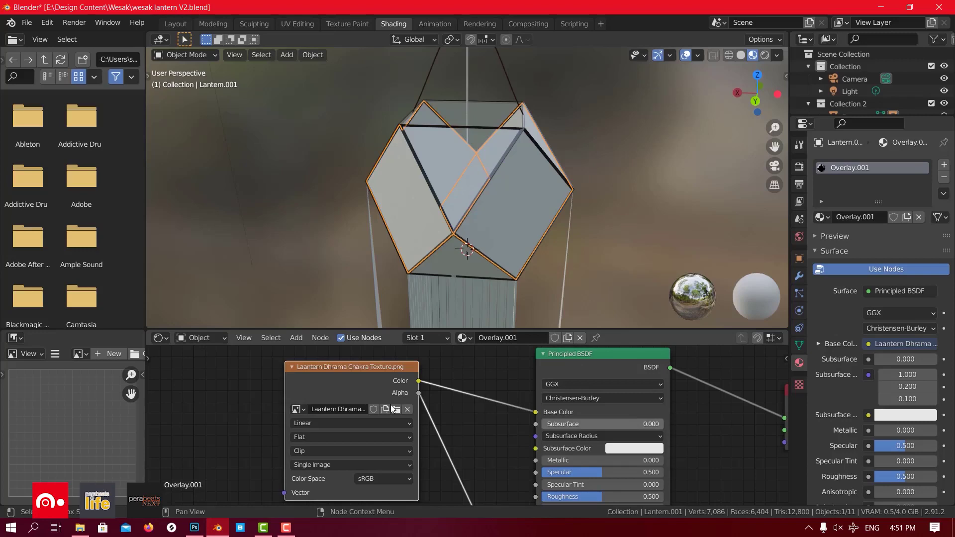
Review the source, color space and extension choices on the chakra Image Texture node in the Overlay.001 material
left_click(391, 478)
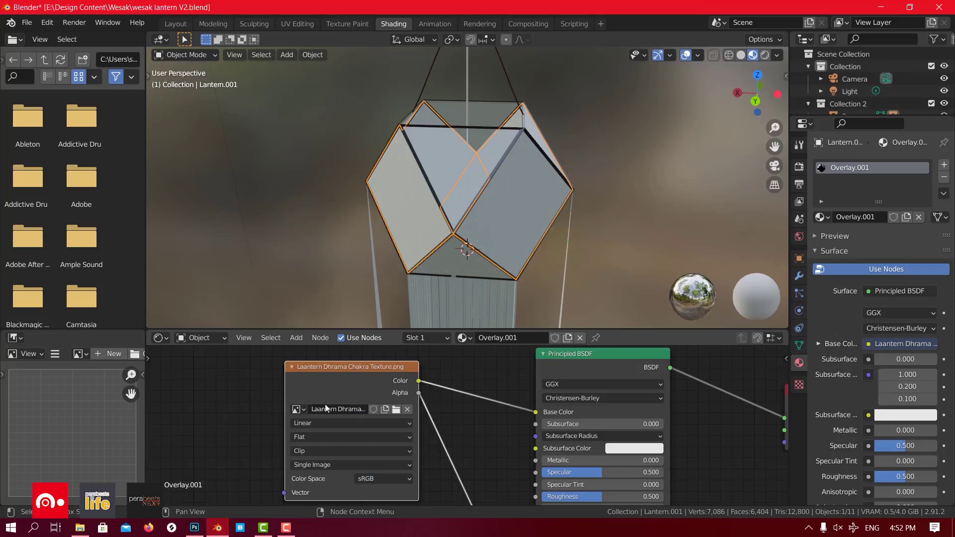
left_click(365, 482)
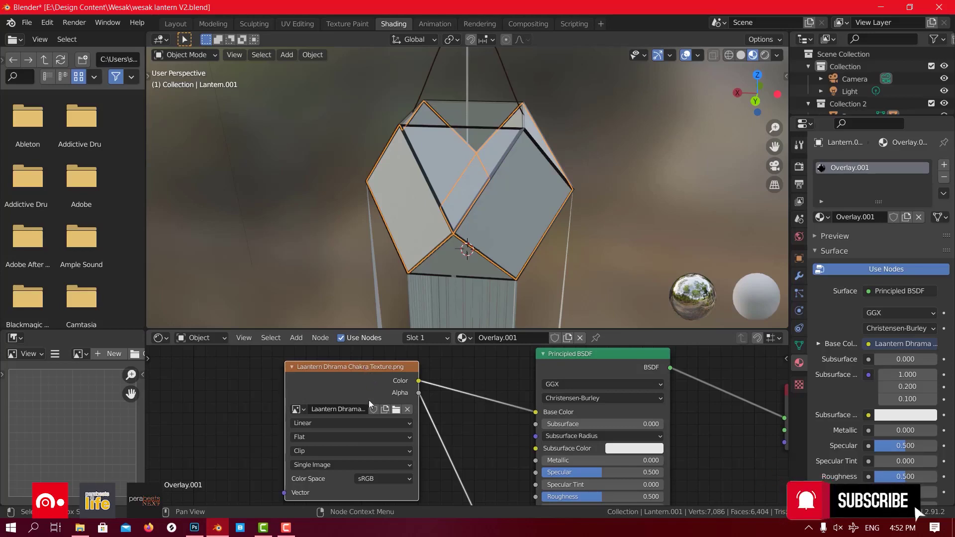
left_click(333, 464)
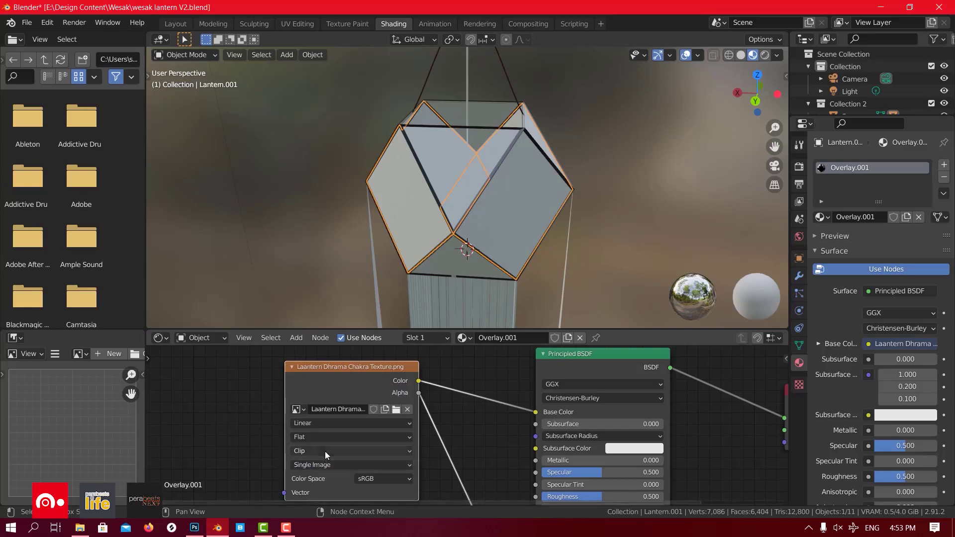
left_click(326, 454)
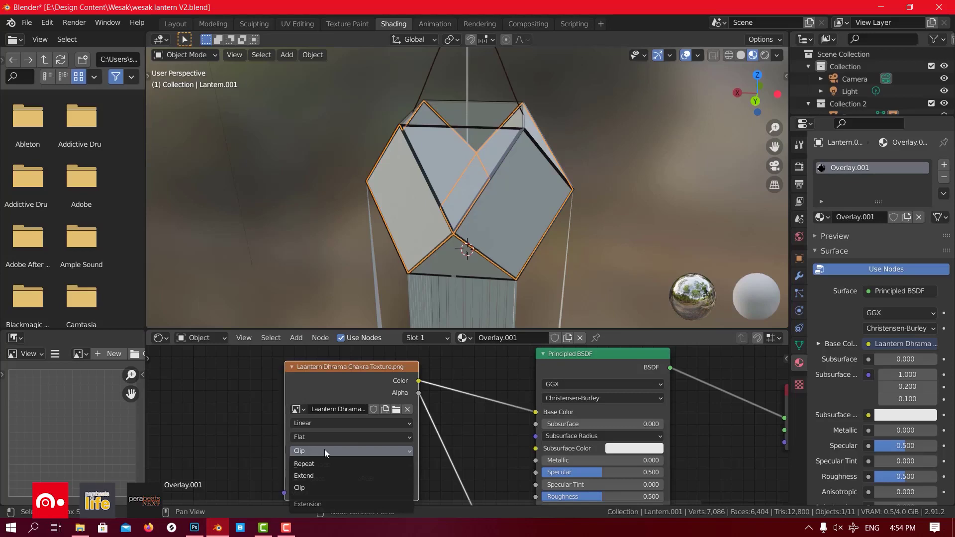
left_click_drag(357, 370, 352, 365)
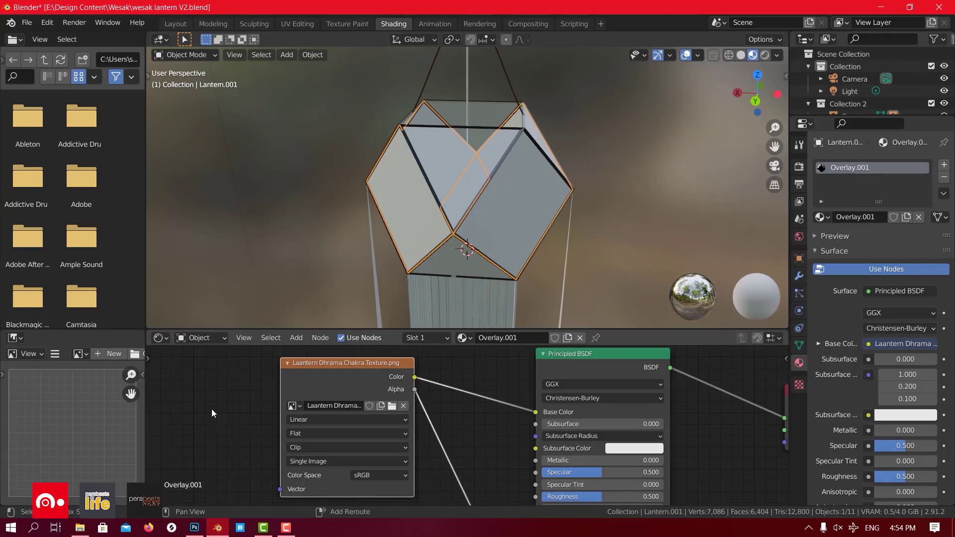
key("shift+a")
mouse_move(193, 437)
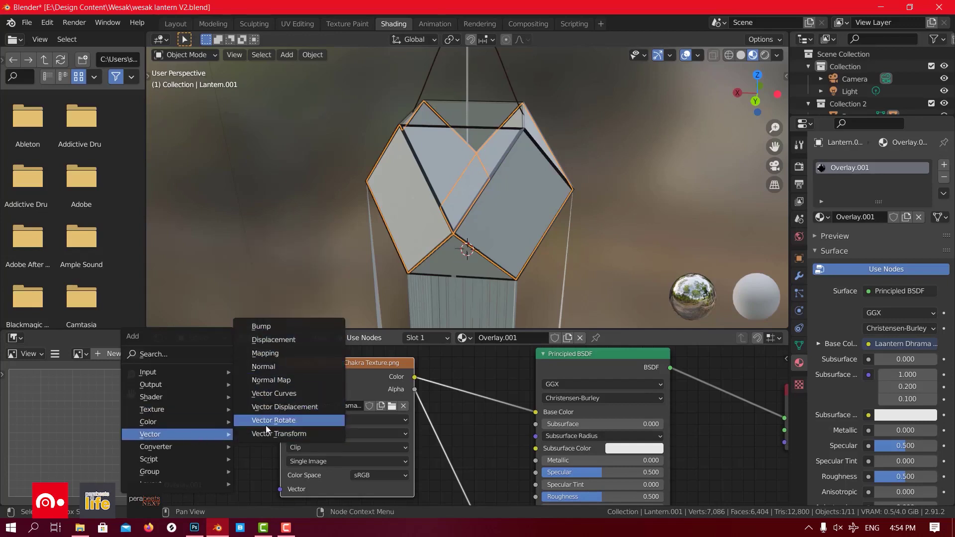
left_click(506, 433)
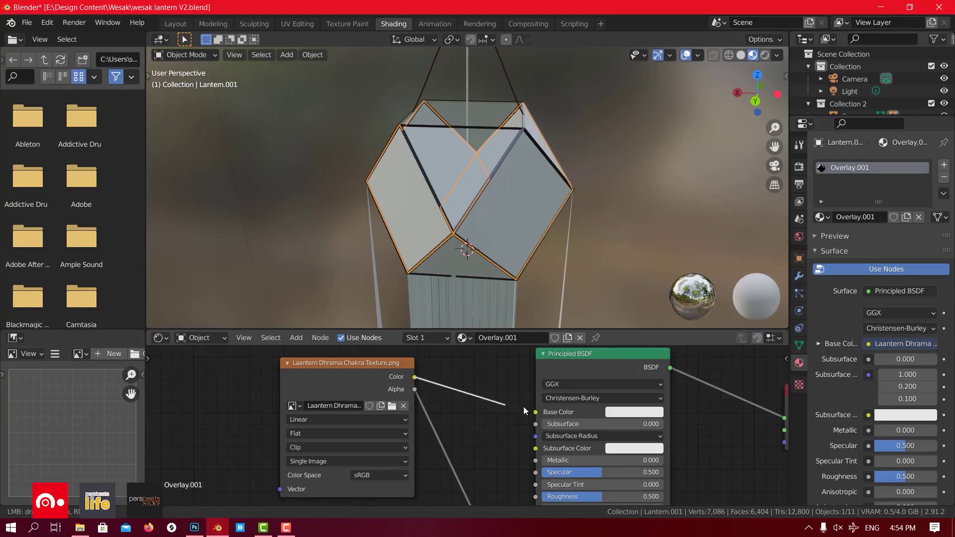
Trace the chakra image's Color and Alpha links into the Principled BSDF node and on to the Material Output
scroll(462, 413, "down", 2)
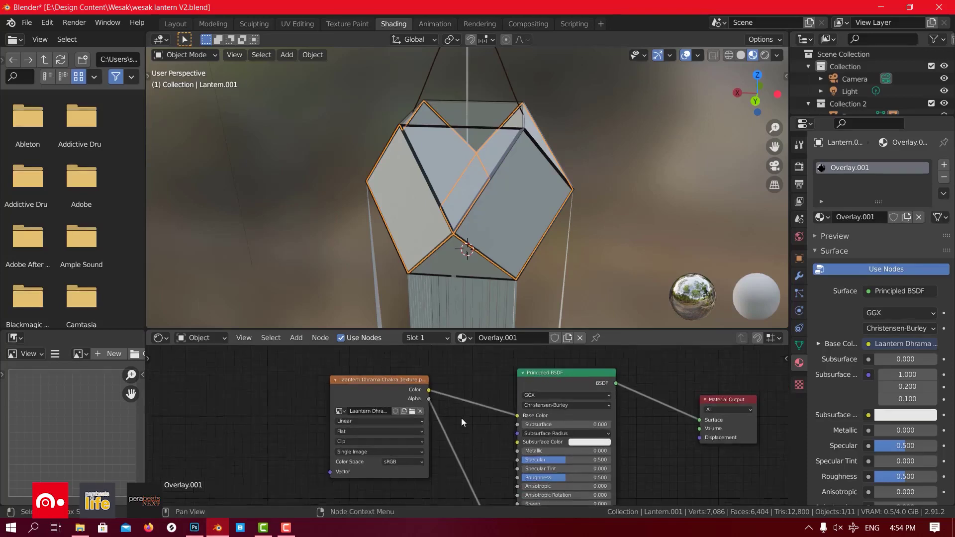
middle_click_drag(385, 394, 348, 372)
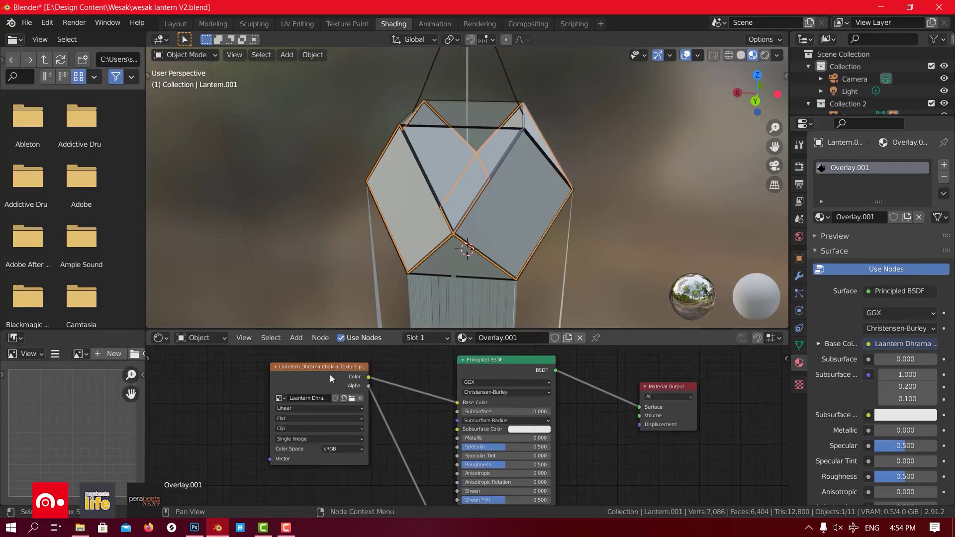
scroll(410, 410, "down", 2)
middle_click_drag(410, 410, 380, 404)
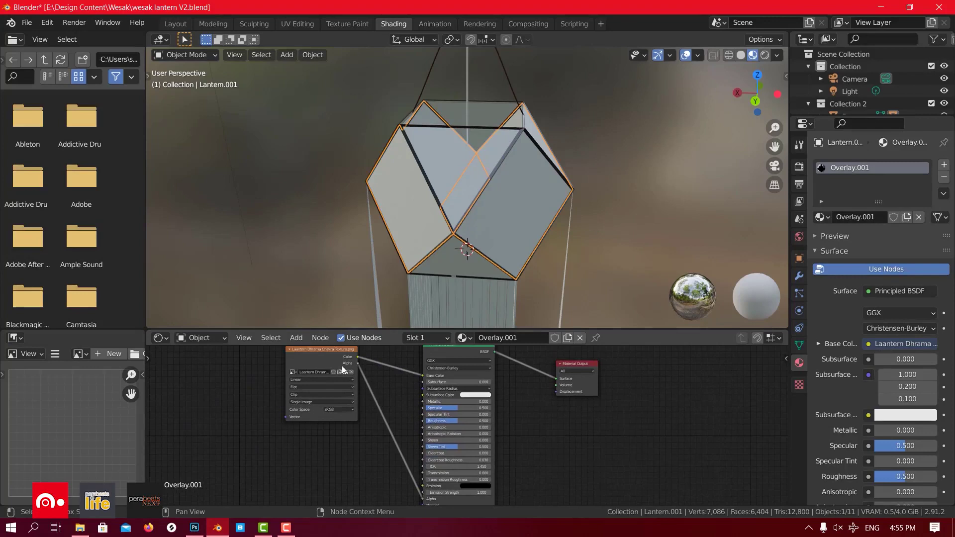
scroll(440, 461, "down", 1)
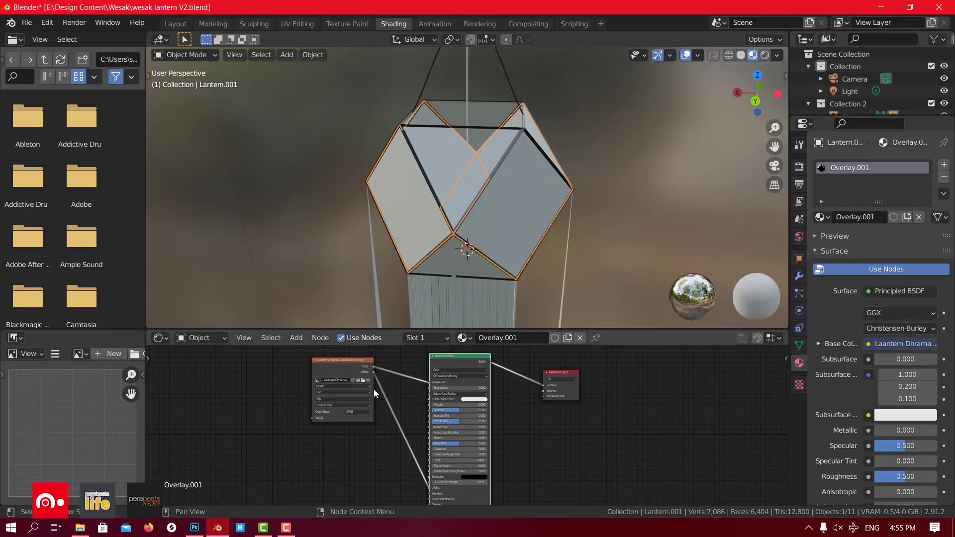
left_click(340, 373)
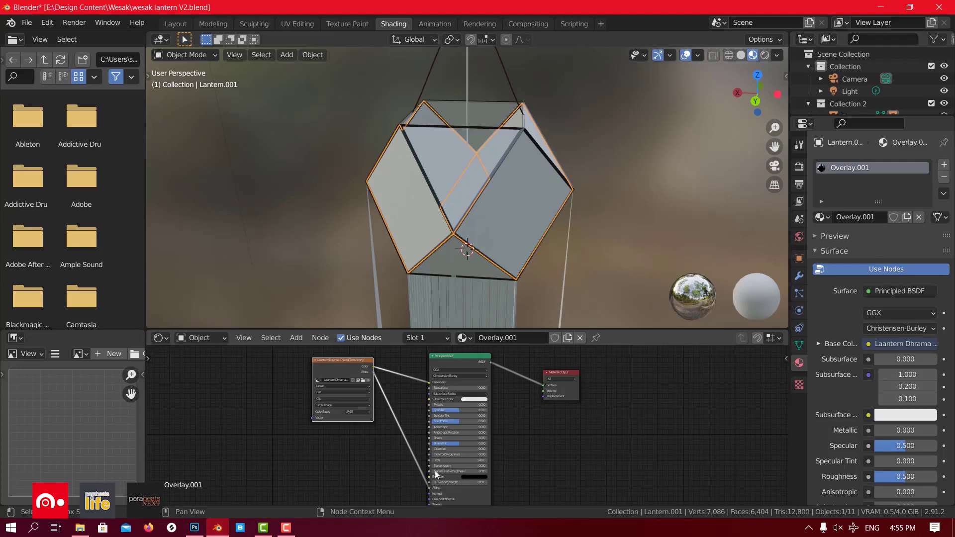
scroll(373, 428, "up", 2)
scroll(348, 408, "down", 3)
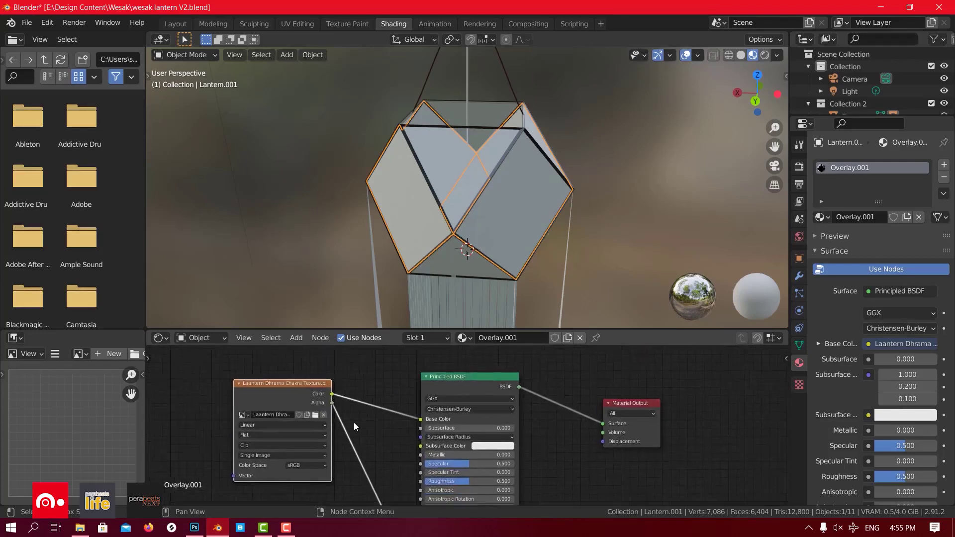
scroll(373, 470, "up", 4)
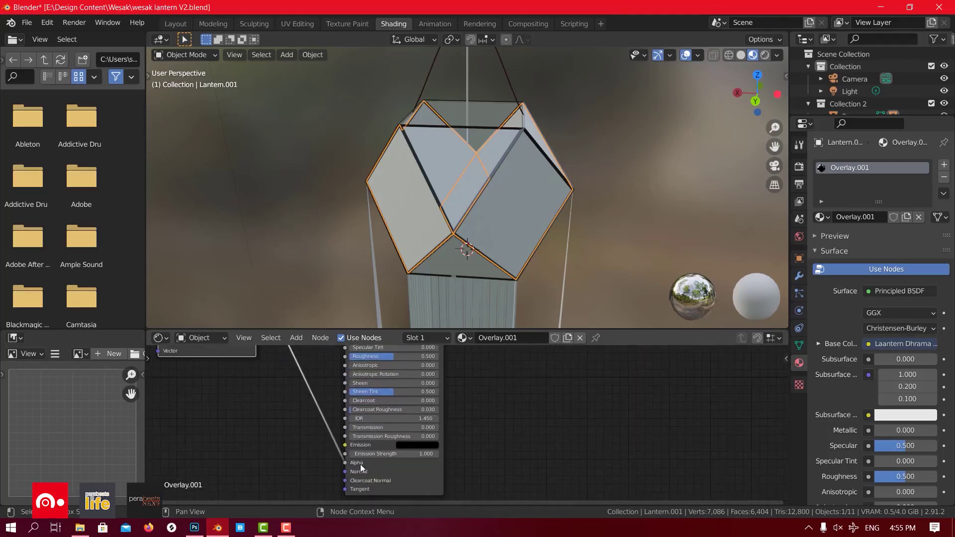
left_click(394, 465)
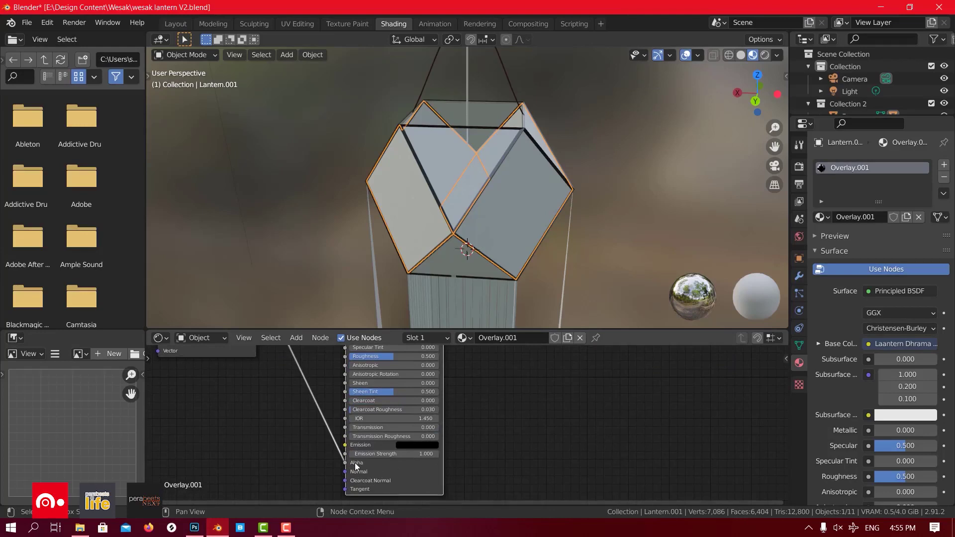
key("KP_Decimal")
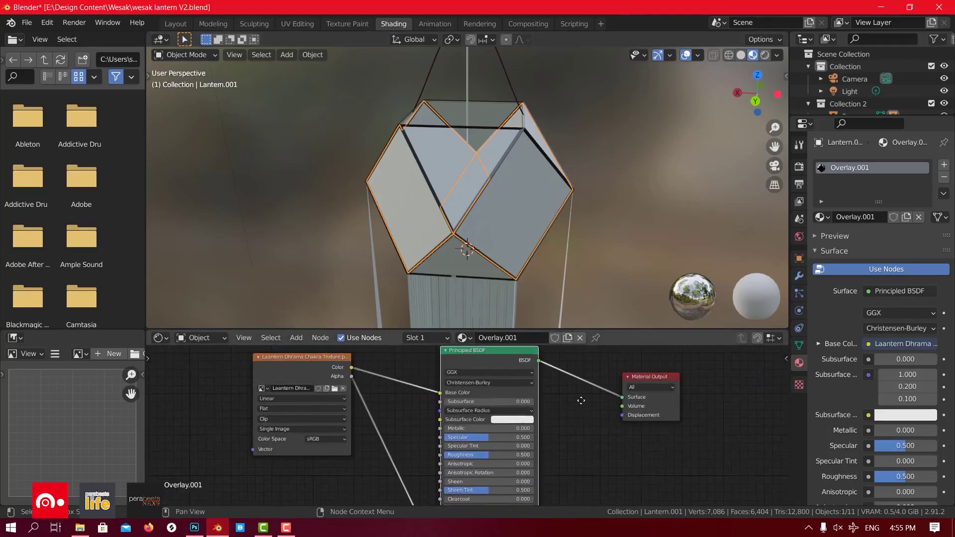
scroll(581, 452, "down", 2)
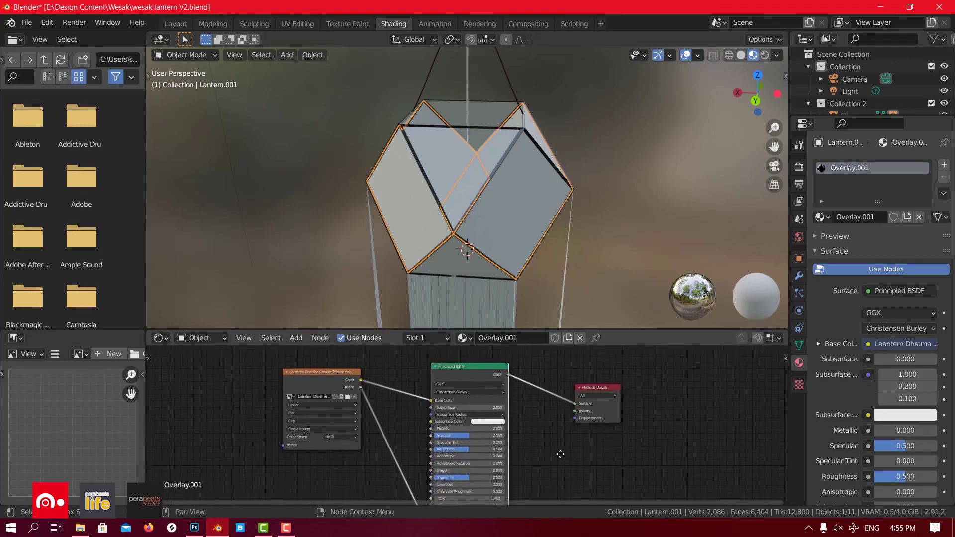
Add a Texture Coordinate node before the chakra Image Texture node and set its object to Lantern.001
scroll(305, 422, "up", 2)
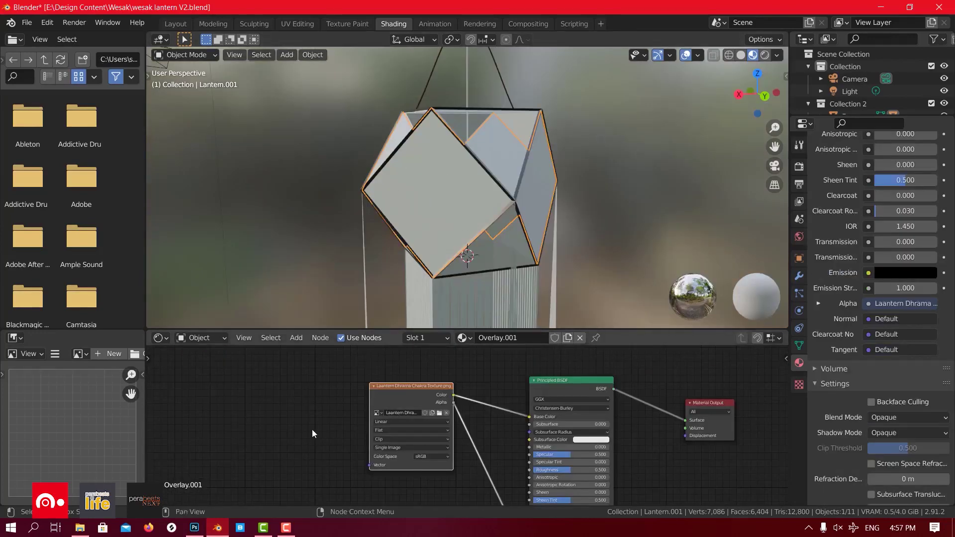
middle_click_drag(304, 400, 381, 396)
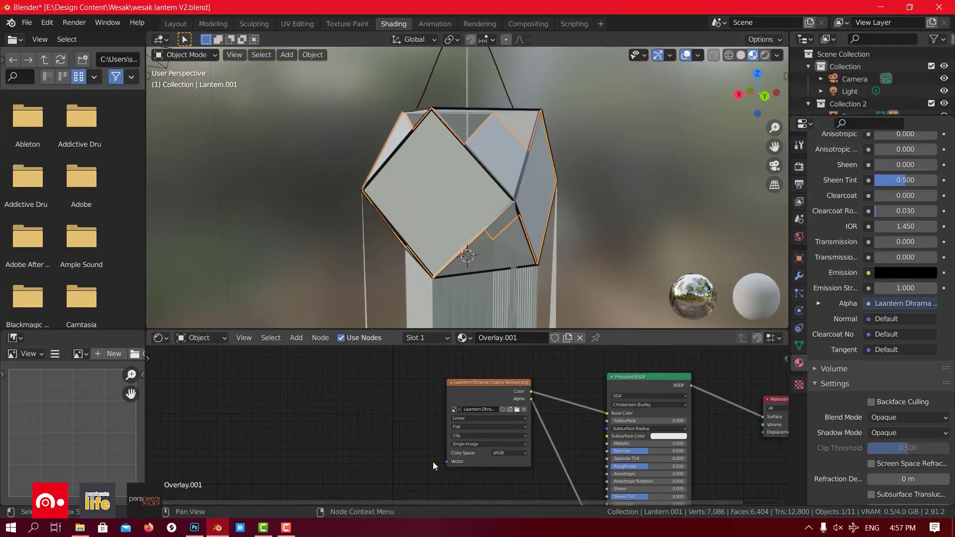
middle_click_drag(290, 408, 335, 405)
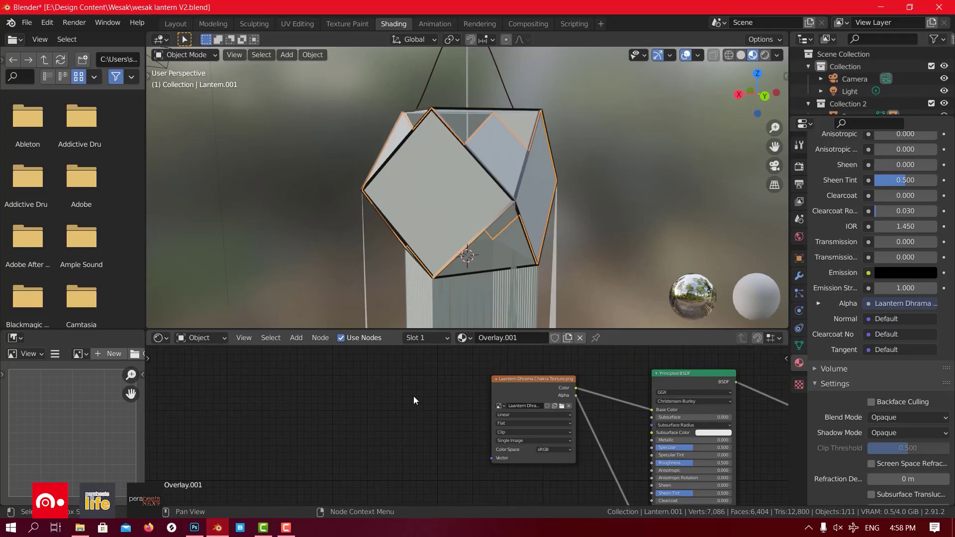
key("shift+a")
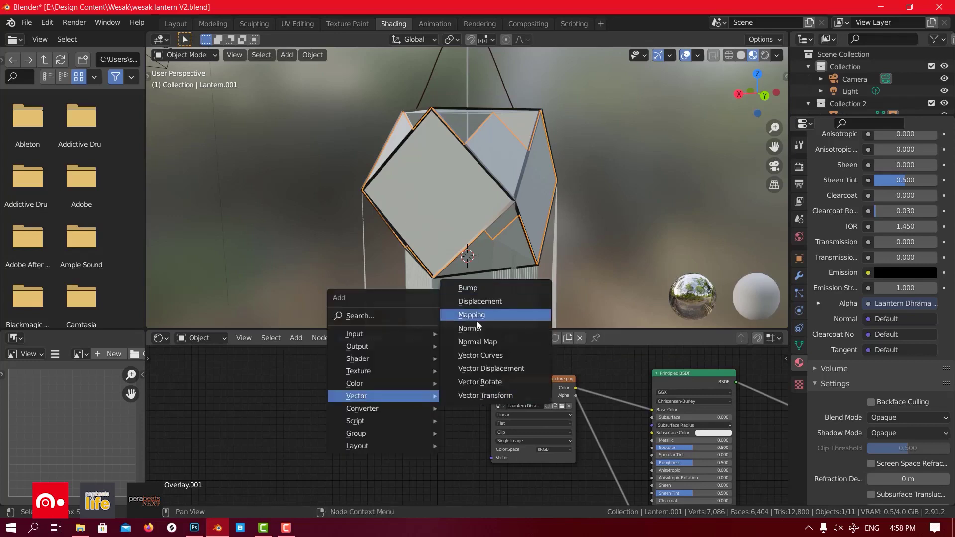
mouse_move(368, 330)
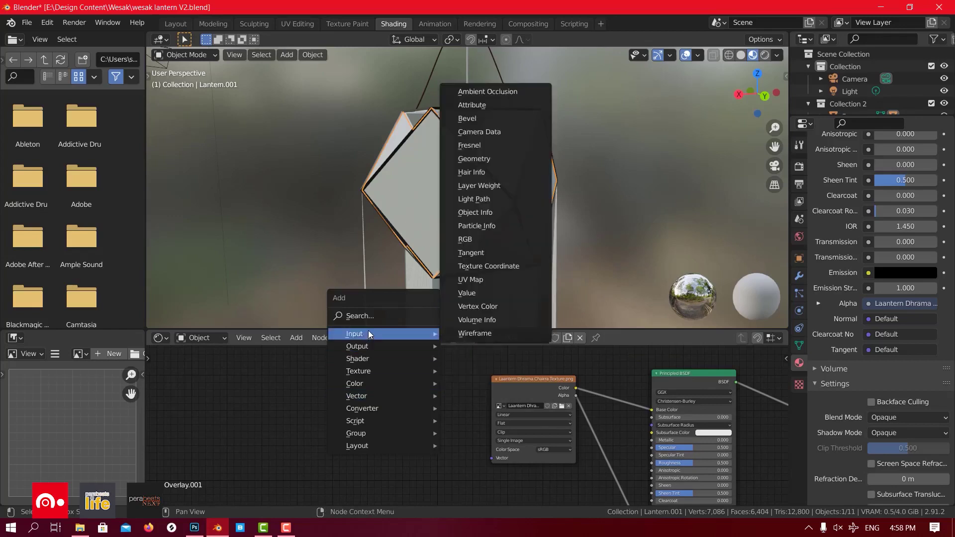
left_click(490, 263)
left_click(331, 385)
scroll(422, 391, "up", 5)
scroll(422, 391, "up", 1)
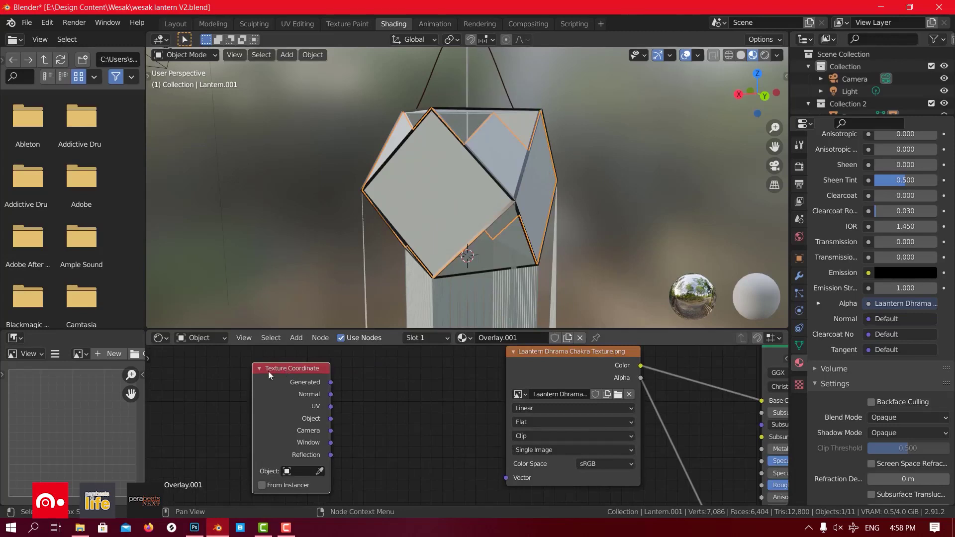
left_click(297, 471)
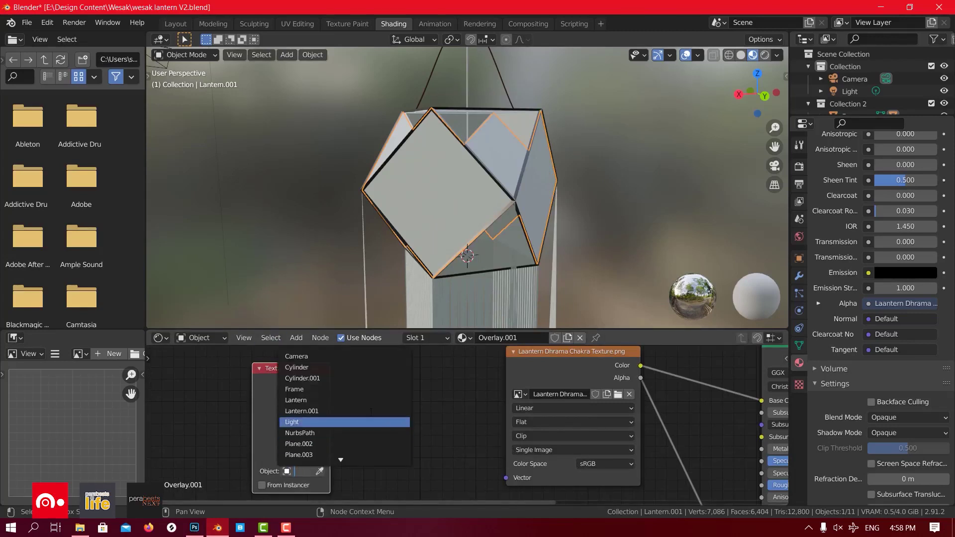
left_click(303, 411)
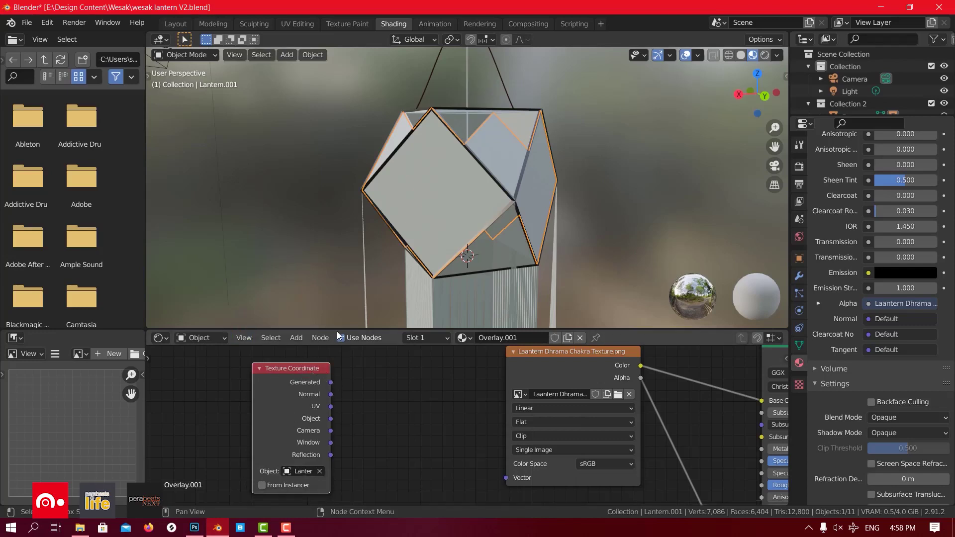
Move the Texture Coordinate node farther from the chakra Image Texture node to make room between them
left_click_drag(331, 406, 342, 409)
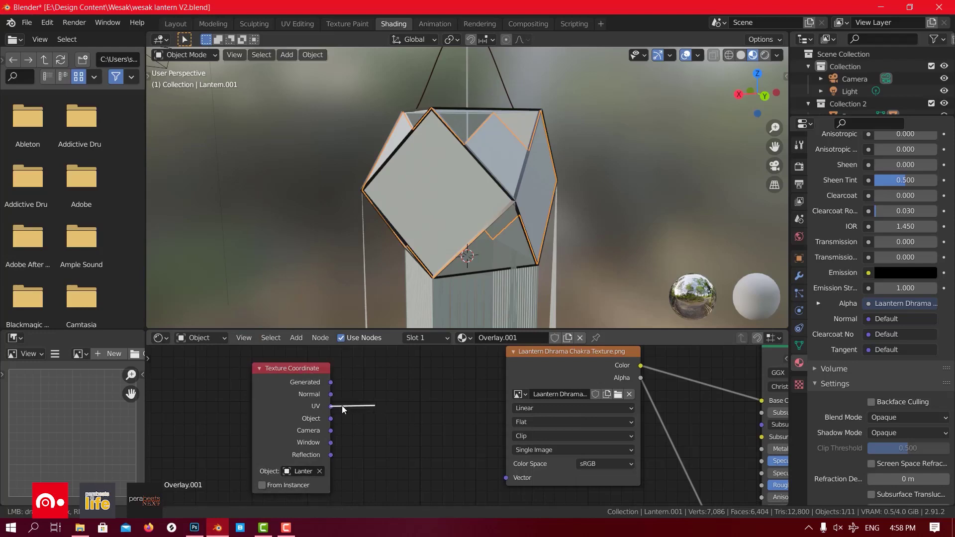
left_click_drag(402, 406, 404, 413)
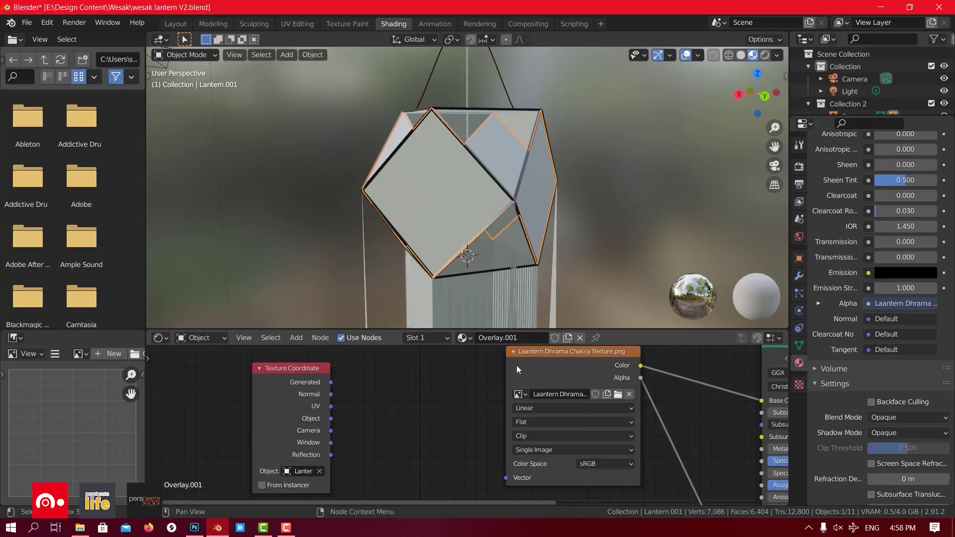
scroll(417, 424, "down", 5)
left_click_drag(335, 387, 270, 397)
left_click(365, 415)
scroll(366, 414, "up", 1)
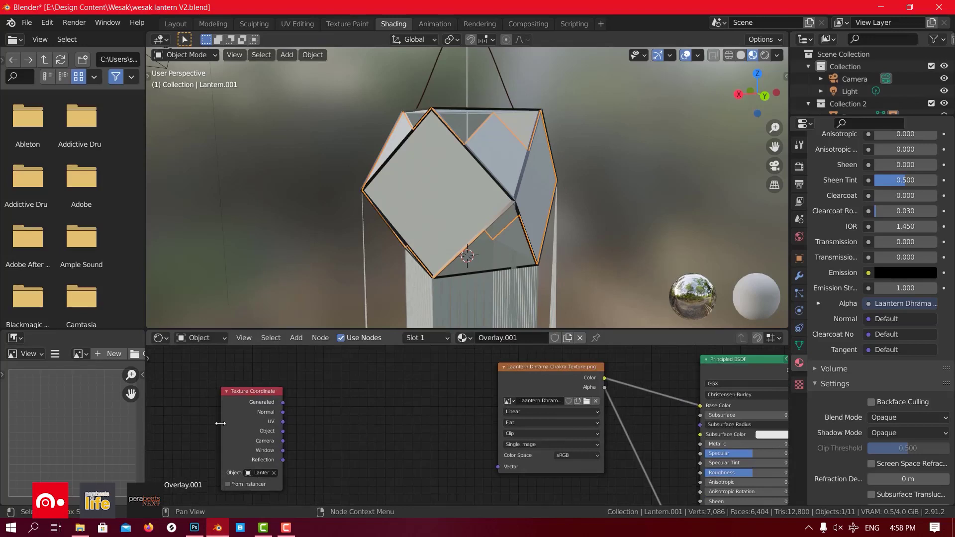
left_click(238, 390)
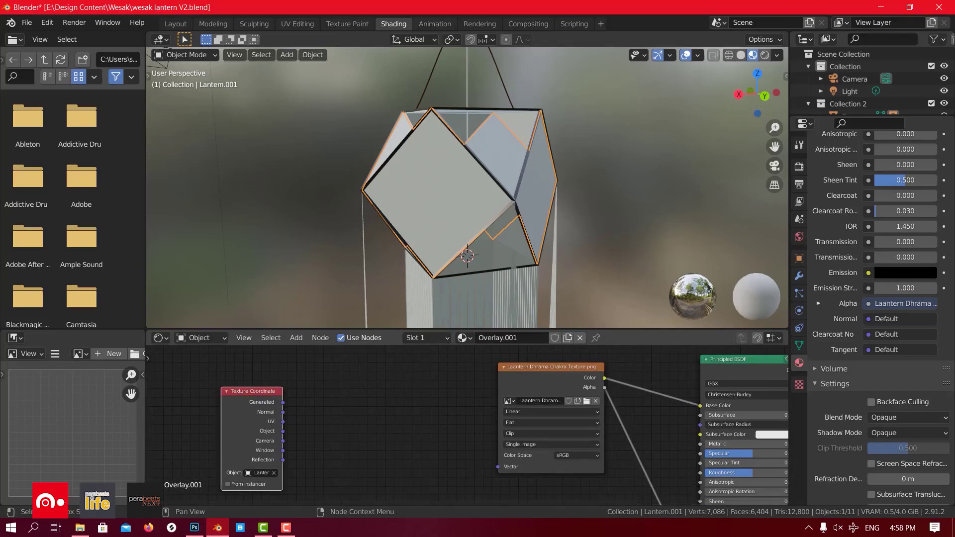
Add a Mapping node between the Texture Coordinate and chakra Image Texture nodes
key("shift+a")
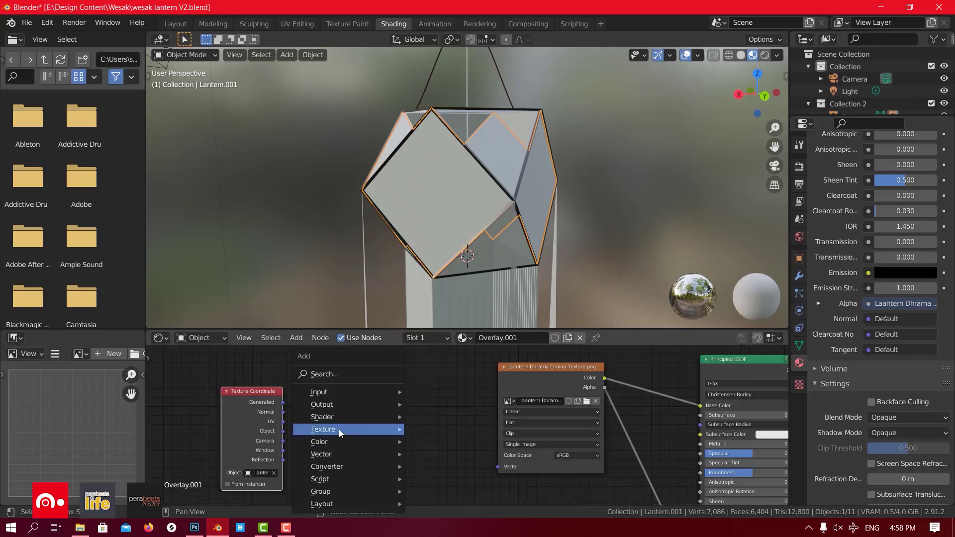
mouse_move(340, 455)
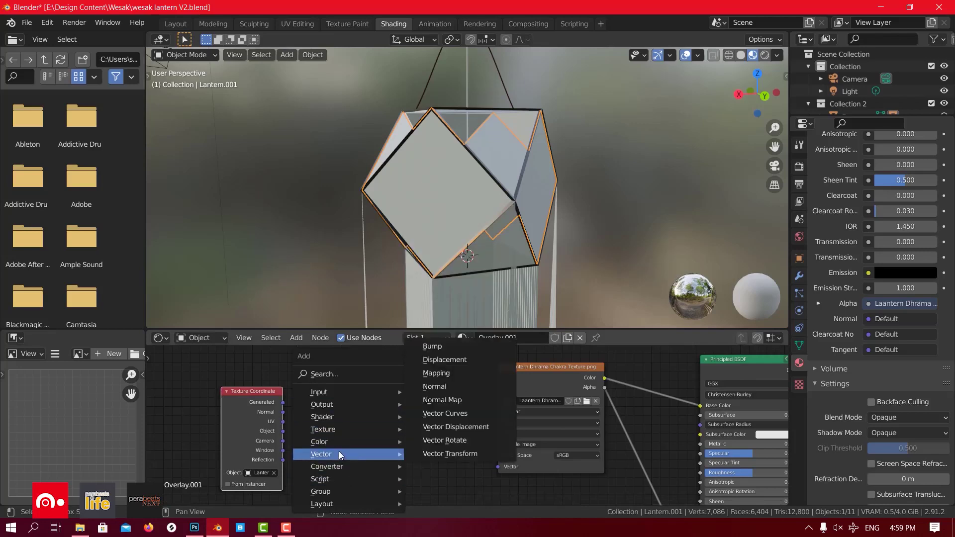
left_click(458, 374)
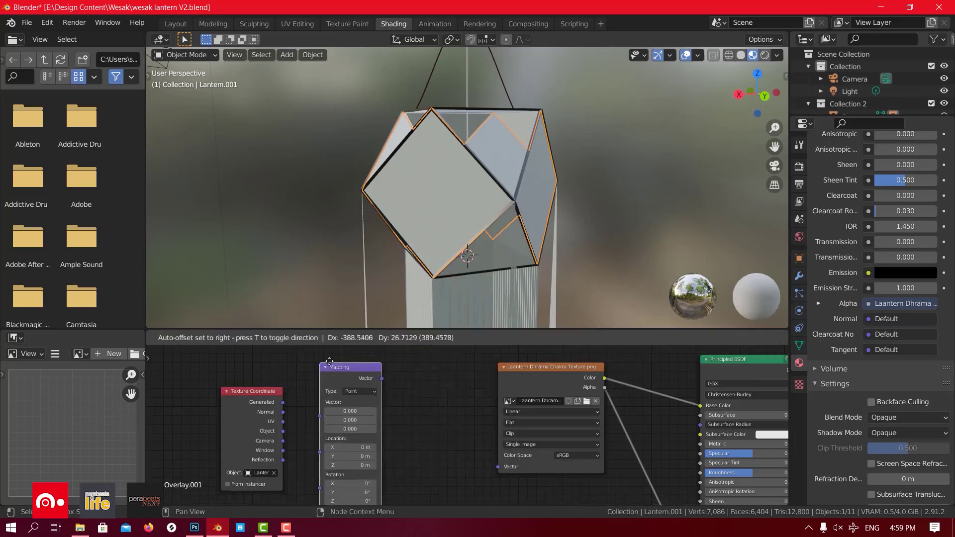
left_click(367, 365)
scroll(453, 413, "down", 3)
scroll(435, 441, "up", 2)
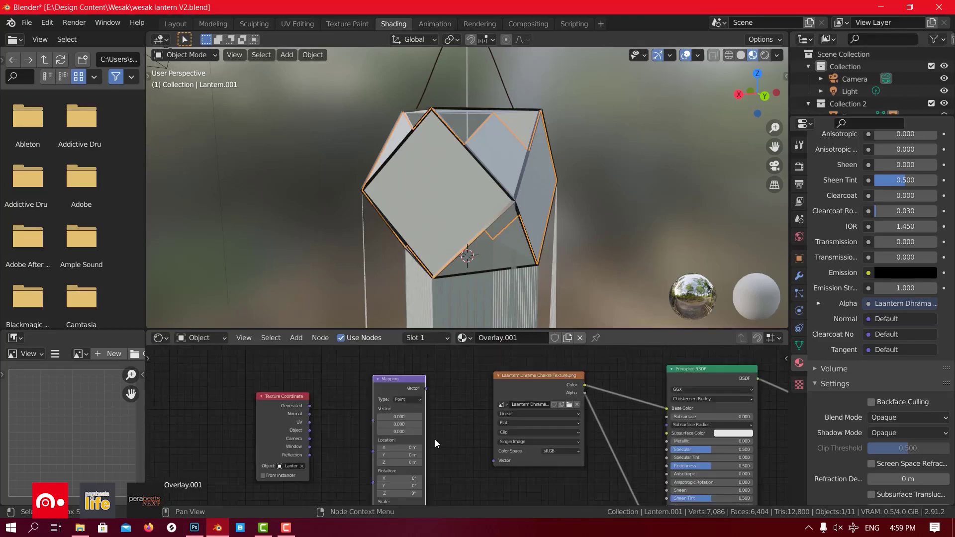
left_click(279, 396)
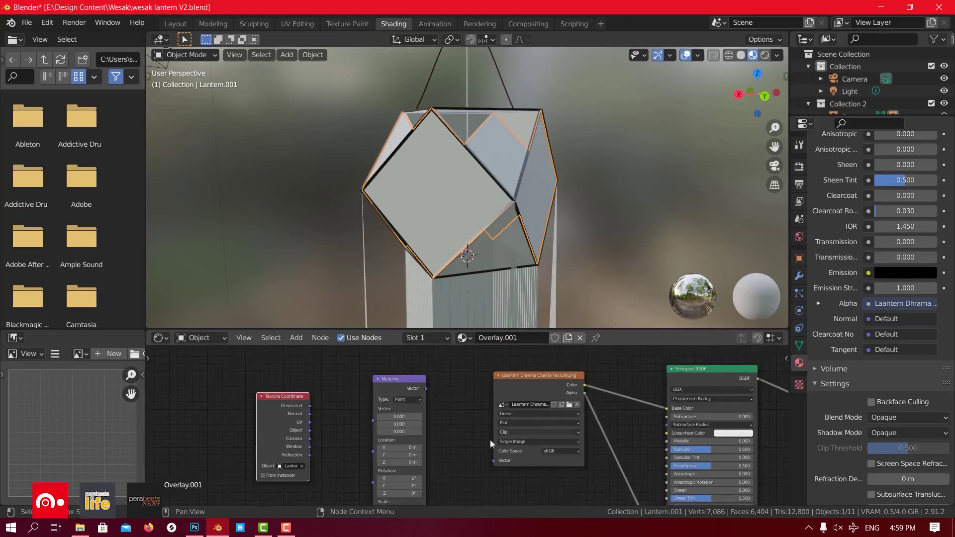
scroll(437, 383, "up", 1)
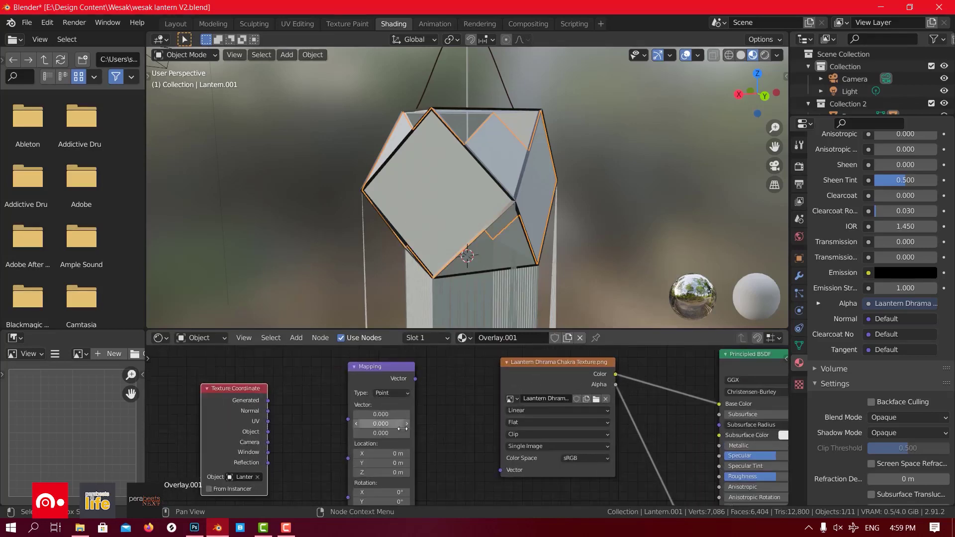
Set the Mapping node's type to Texture and link the Texture Coordinate node's UV output to its Vector input
left_click(386, 393)
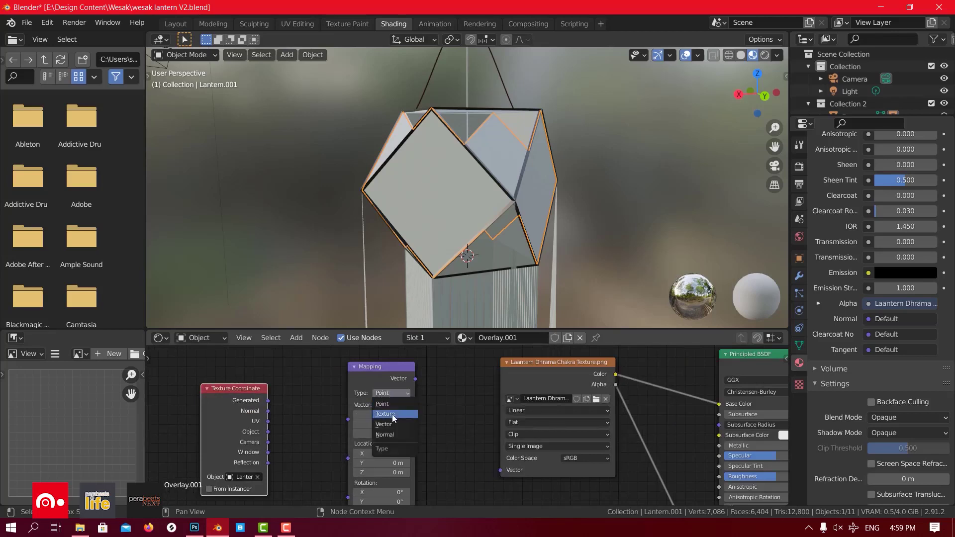
left_click(392, 414)
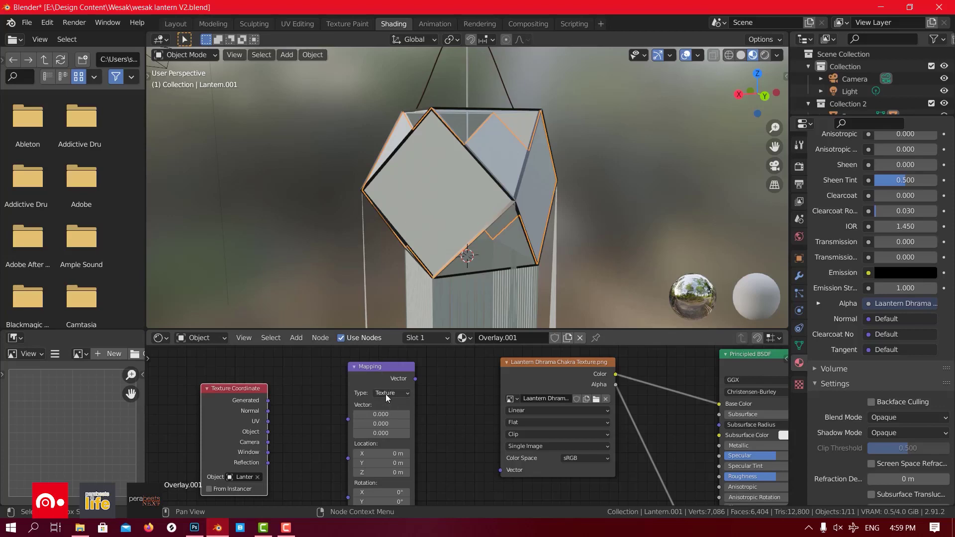
middle_click_drag(321, 406, 323, 397)
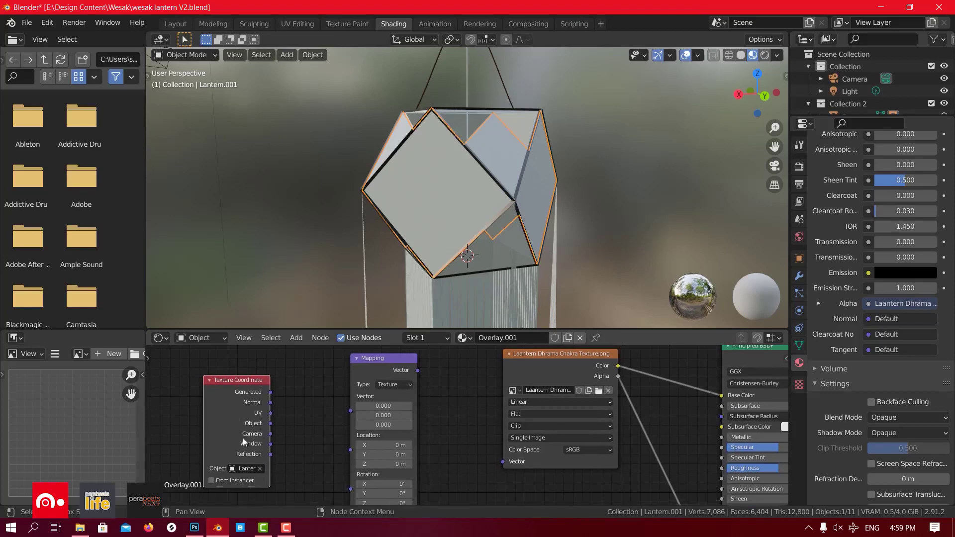
left_click_drag(270, 414, 324, 412)
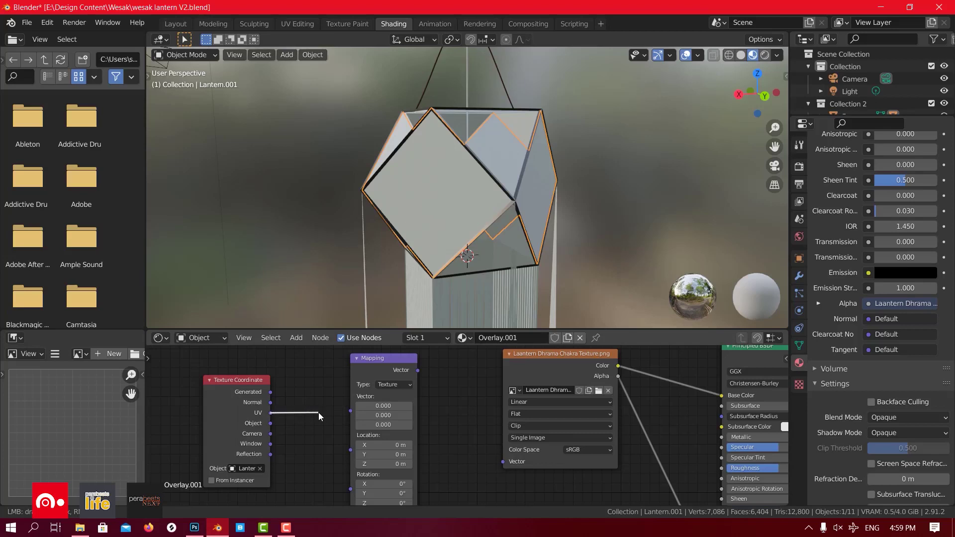
left_click_drag(309, 416, 351, 411)
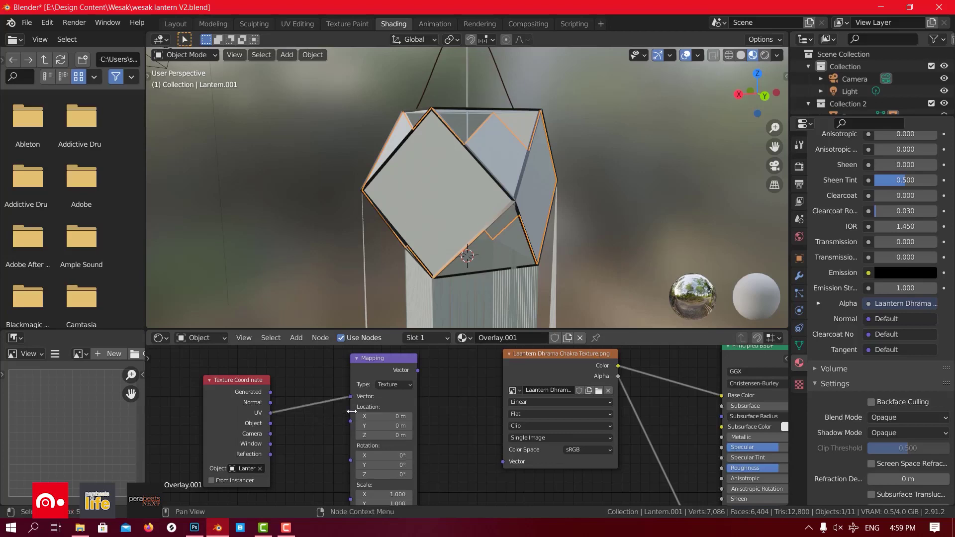
Link the Mapping node's Vector output to the Vector input of the chakra Image Texture node
scroll(422, 427, "up", 2)
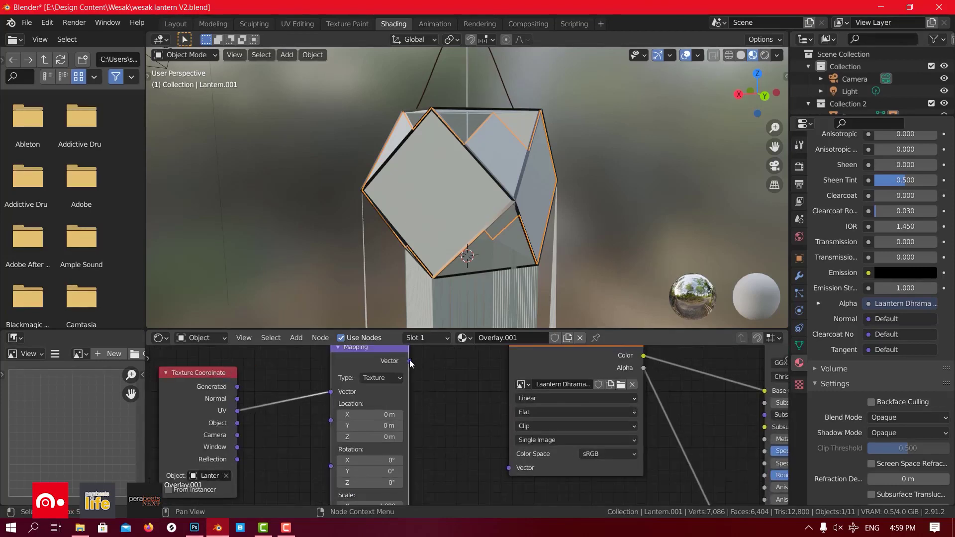
left_click_drag(410, 361, 511, 471)
scroll(490, 449, "down", 2)
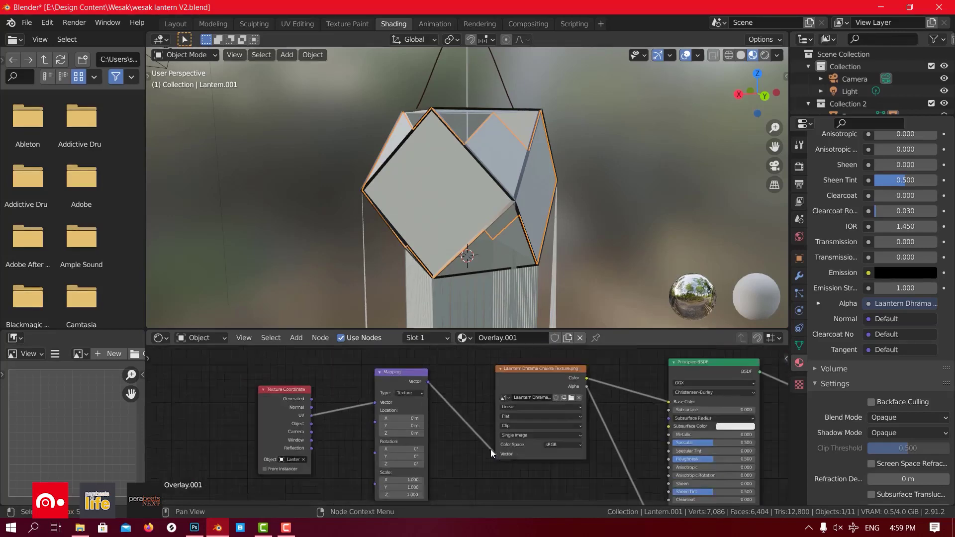
Set the blend mode of the Overlay.001 material to Alpha Blend
middle_click_drag(536, 483, 418, 475)
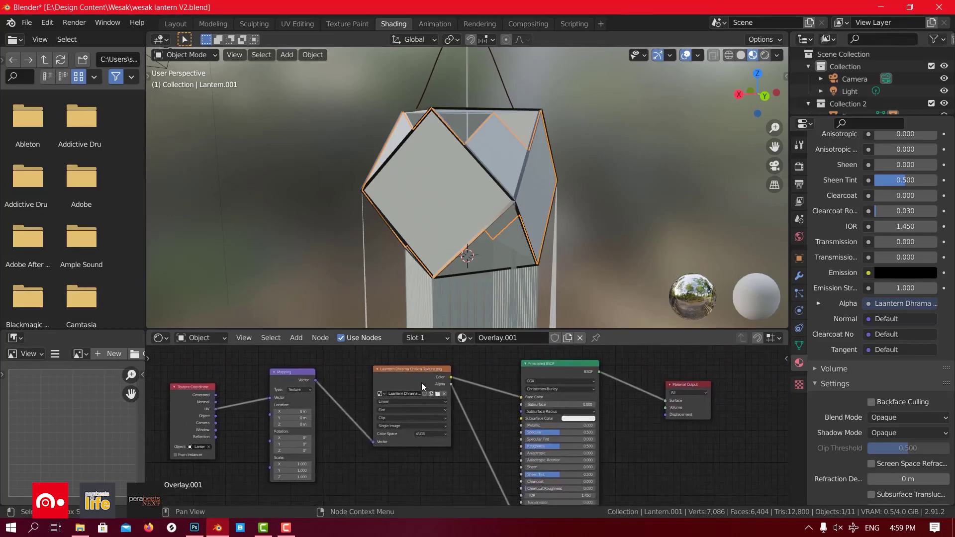
scroll(422, 390, "down", 2)
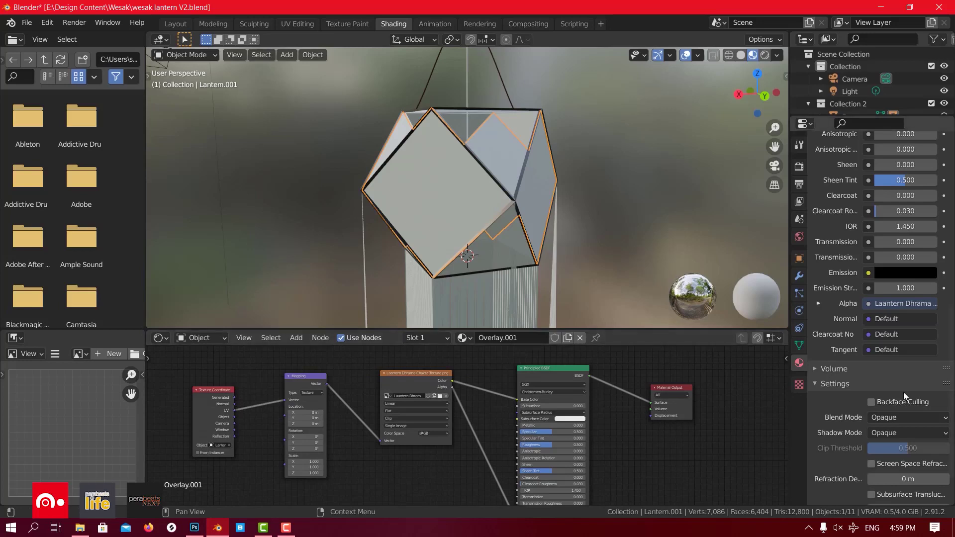
scroll(895, 401, "up", 5)
scroll(896, 401, "down", 5)
left_click(897, 420)
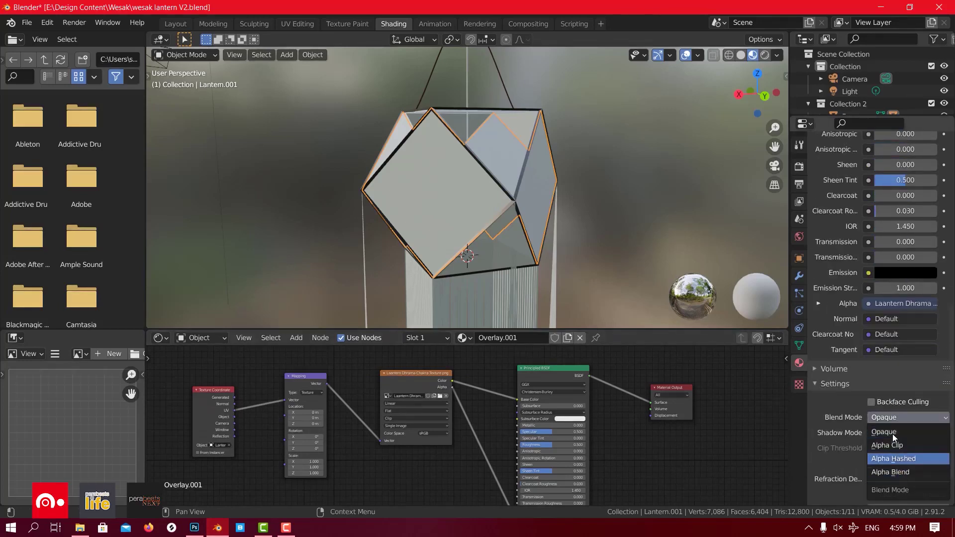
left_click(897, 473)
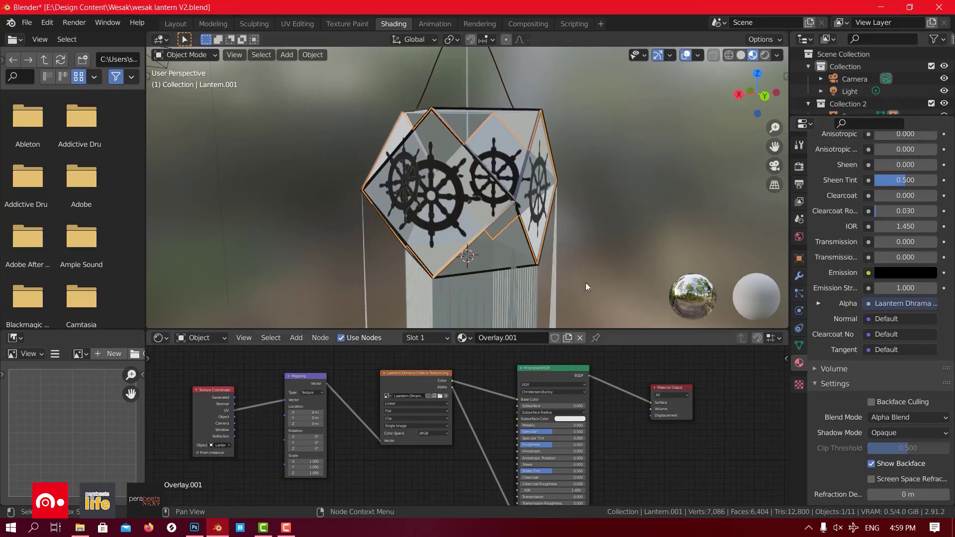
Examine the chakra images on the lantern's faces from several sides and distances
middle_click_drag(513, 187, 476, 192)
scroll(575, 208, "up", 5)
middle_click_drag(575, 208, 419, 180)
middle_click_drag(368, 175, 555, 163)
scroll(527, 194, "down", 6)
middle_click_drag(480, 191, 479, 197)
scroll(479, 196, "up", 2)
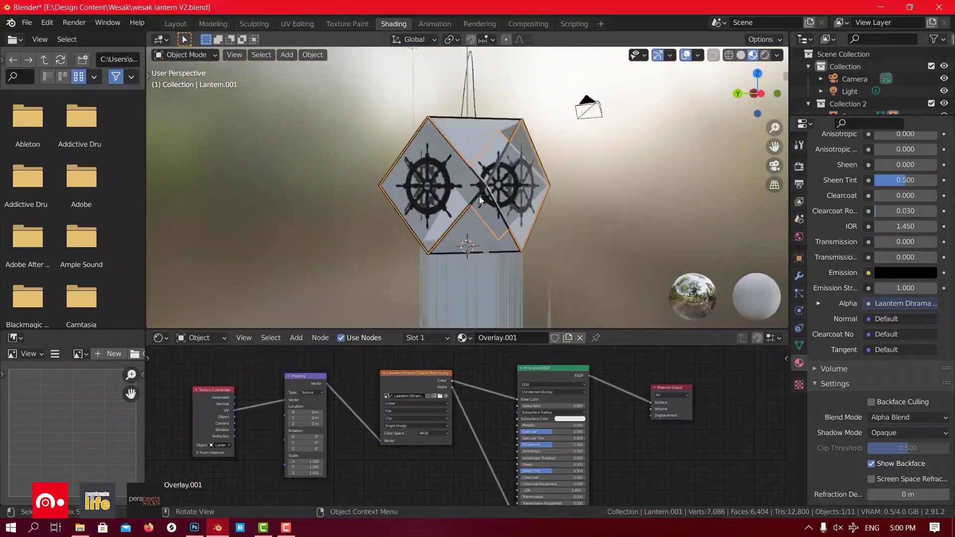
middle_click_drag(540, 186, 544, 198)
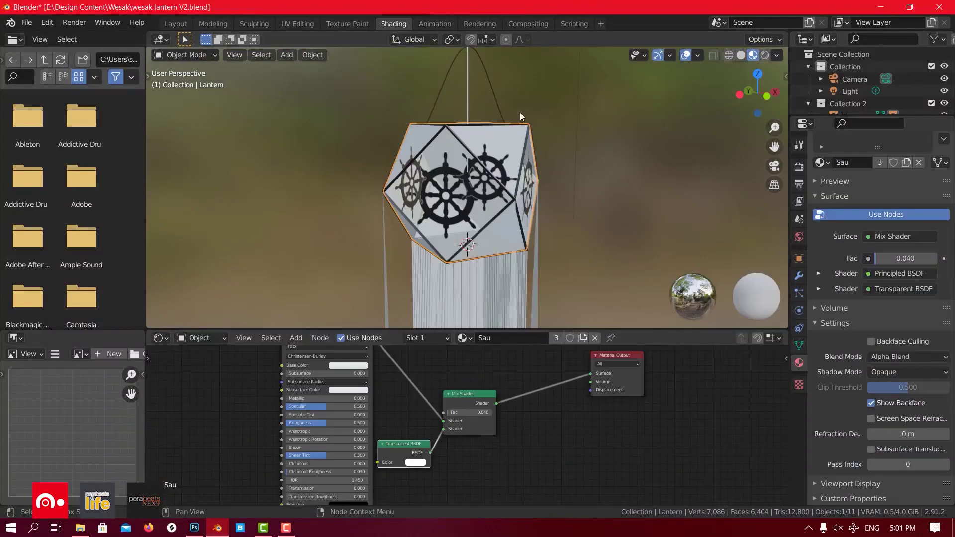
scroll(529, 164, "up", 2)
middle_click_drag(532, 221, 514, 214)
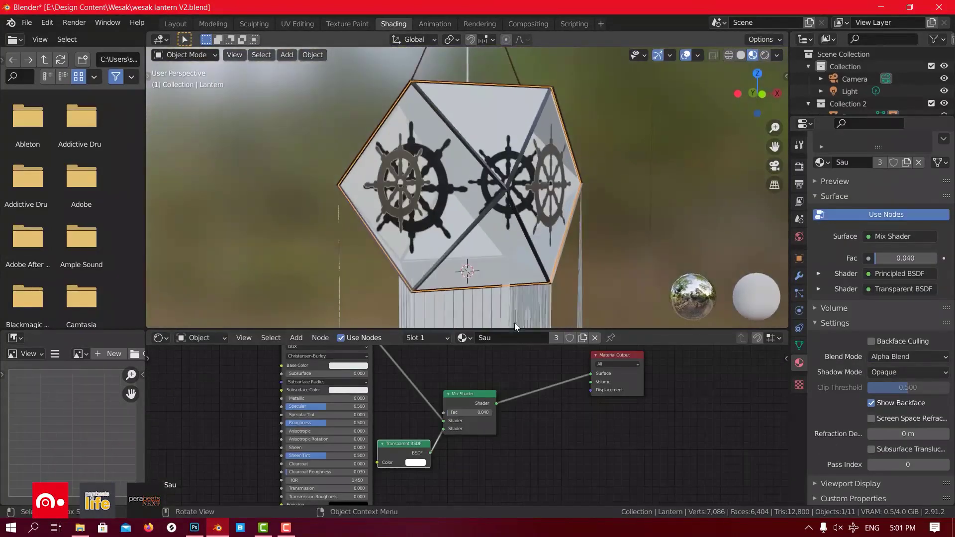
In the Sau material, move the Material Output node farther away and insert a ColorRamp node between it and the Mix Shader
scroll(634, 423, "down", 1)
left_click_drag(609, 379, 670, 381)
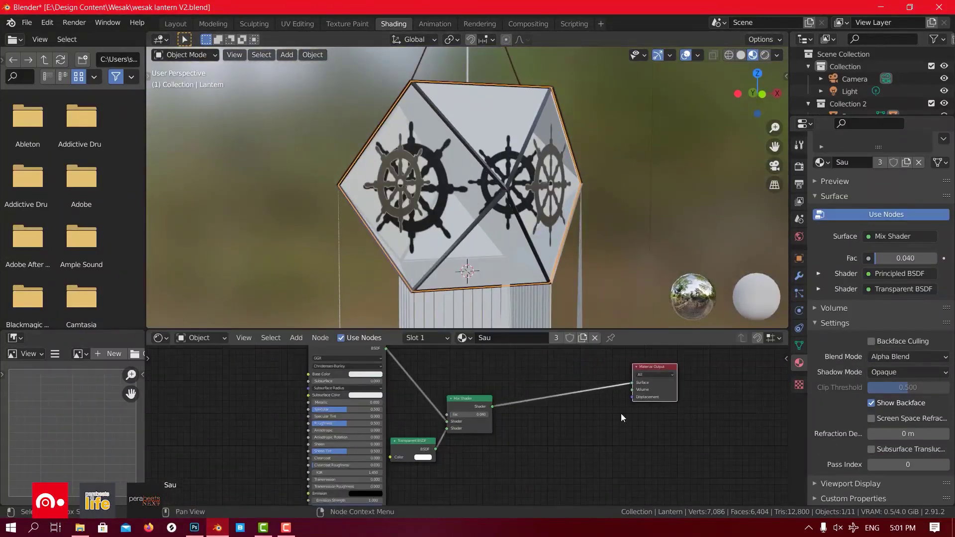
left_click(614, 417)
scroll(532, 435, "up", 1)
key("shift+a")
mouse_move(571, 424)
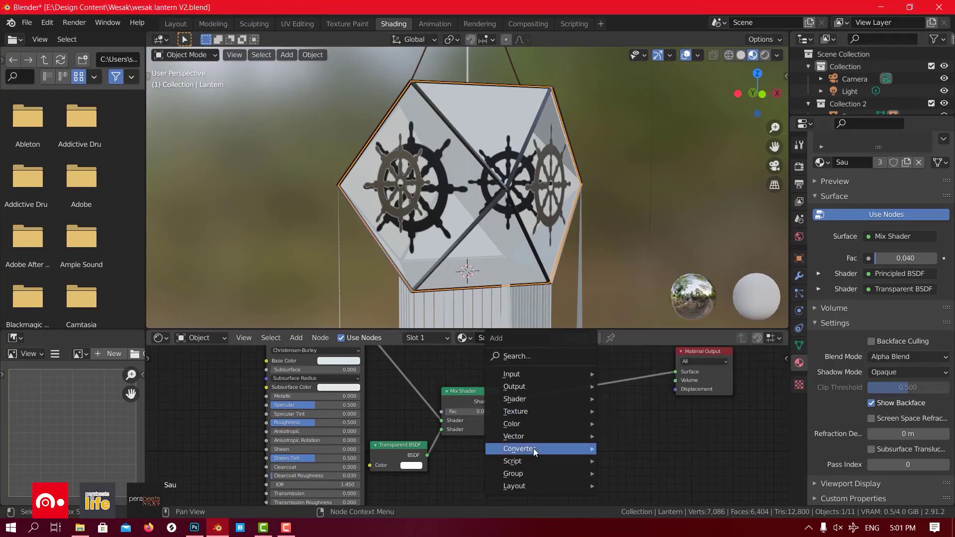
mouse_move(534, 449)
left_click(682, 286)
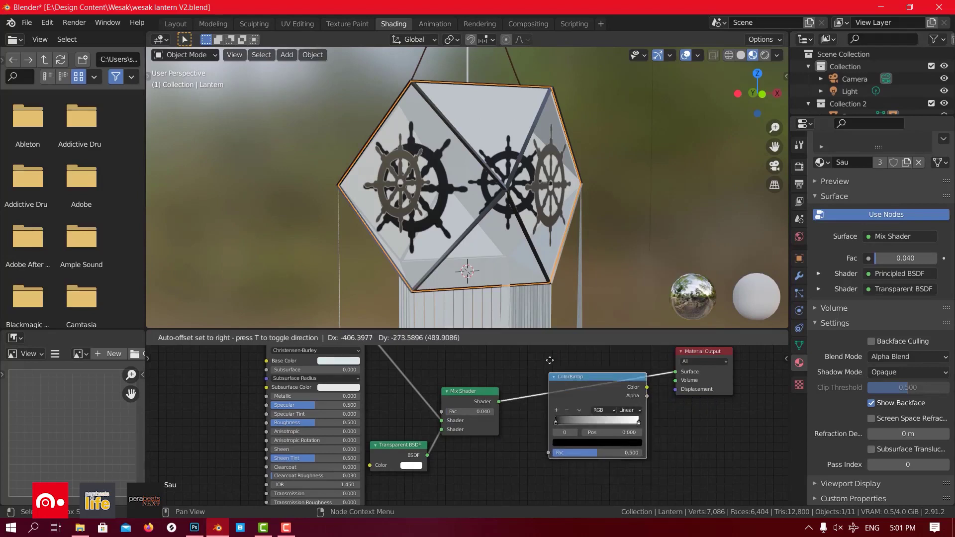
left_click(545, 346)
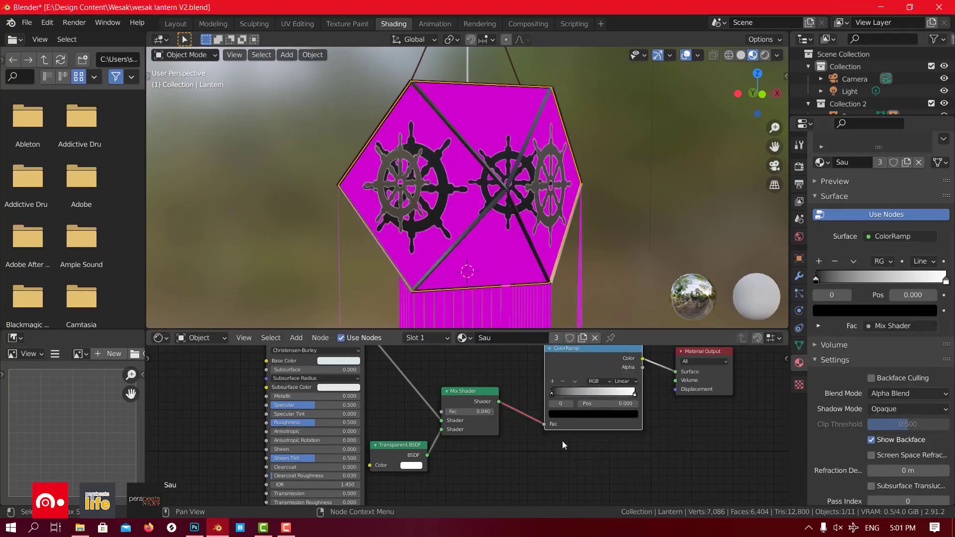
Undo the ColorRamp node's insertion into the link and move the Mix Shader node closer to the Material Output
scroll(562, 441, "down", 2)
middle_click_drag(526, 442, 495, 453)
key("ctrl+z")
left_click_drag(428, 441, 521, 444)
scroll(572, 422, "down", 3)
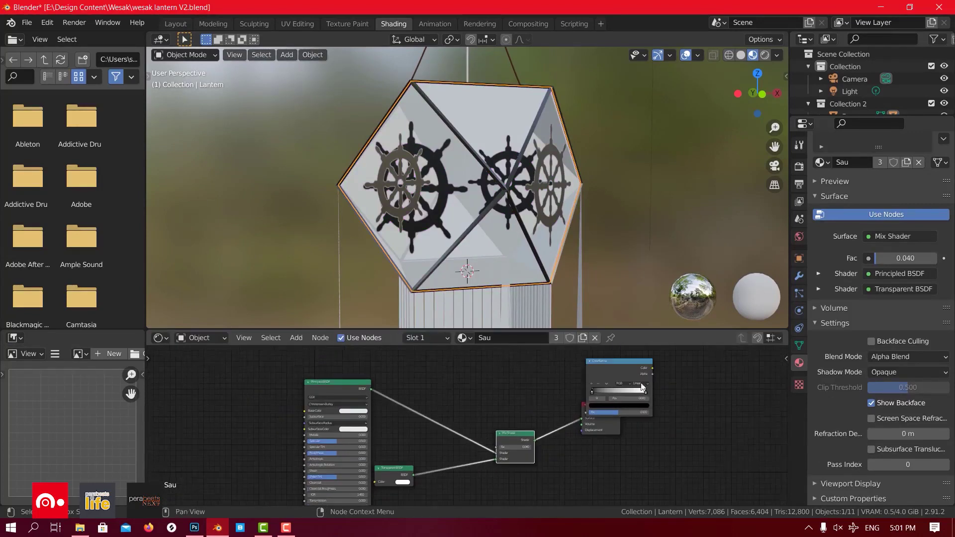
Place the ColorRamp node before the Mix Shader and link its Color output to the Mix Shader's Fac input
left_click_drag(638, 378, 462, 370)
scroll(468, 414, "up", 5)
key("ctrl+z")
middle_click_drag(678, 350, 639, 396)
left_click_drag(639, 396, 365, 377)
middle_click_drag(520, 410, 540, 403)
left_click_drag(466, 355, 491, 500)
Shift the ColorRamp's black stop inward to about a third of the ramp and its white stop to position 0.971
scroll(438, 448, "up", 3)
left_click_drag(339, 386, 383, 382)
mouse_move(456, 384)
left_mouse_down()
mouse_move(395, 382)
mouse_move(452, 385)
left_mouse_up()
Examine the transparency of the lantern's faces with the ColorRamp driving the shader mix
scroll(539, 173, "down", 5)
middle_click_drag(539, 172, 556, 280)
scroll(478, 189, "up", 5)
scroll(556, 280, "down", 3)
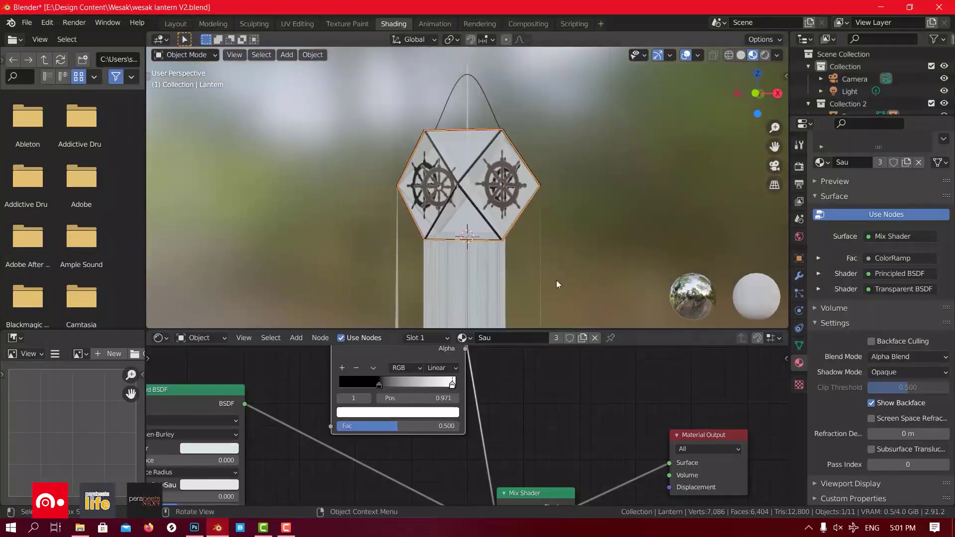
scroll(566, 189, "up", 4)
left_click(565, 180)
scroll(564, 174, "down", 3)
middle_click_drag(603, 466, 498, 389)
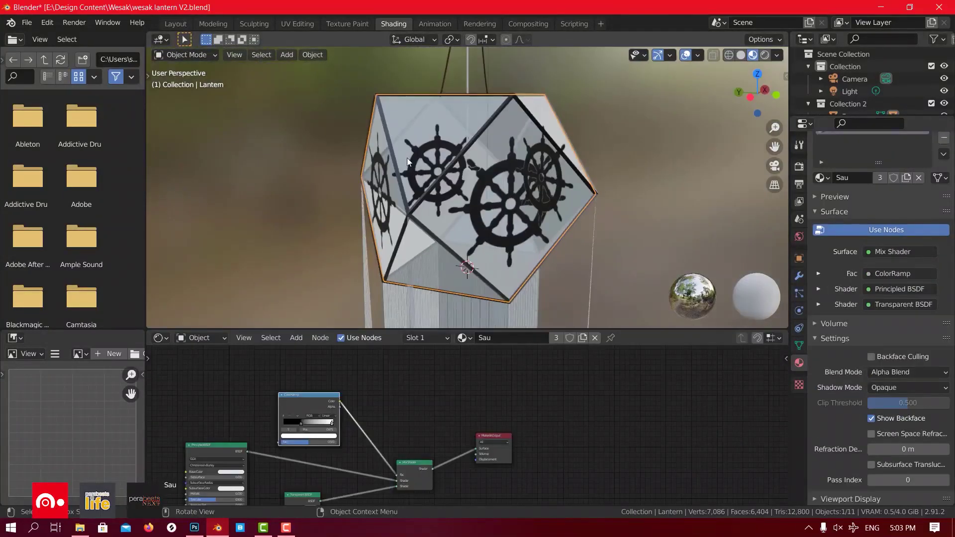
middle_click_drag(407, 157, 433, 151)
scroll(429, 145, "up", 2)
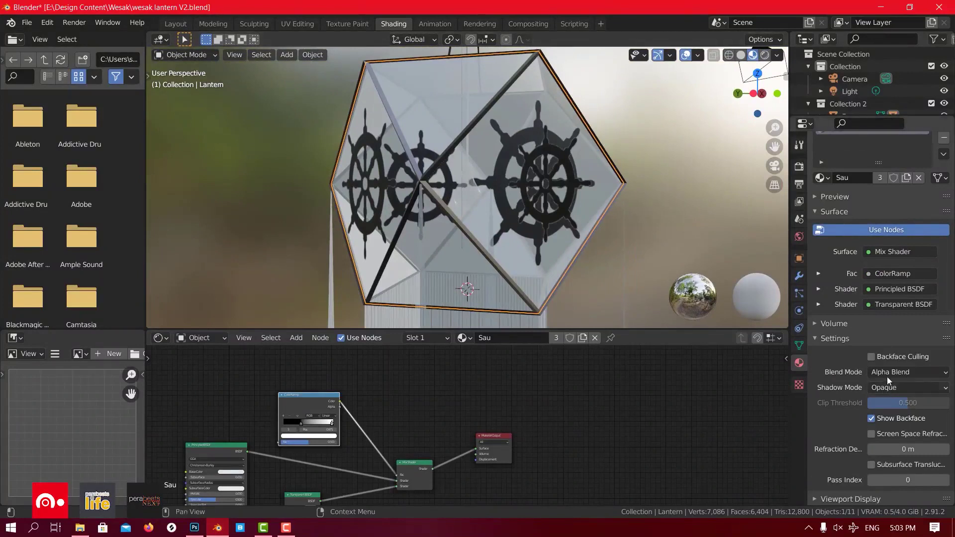
Set the blend mode of the lantern's Sau material to Alpha Hashed
scroll(575, 195, "down", 3)
middle_click_drag(575, 195, 457, 190)
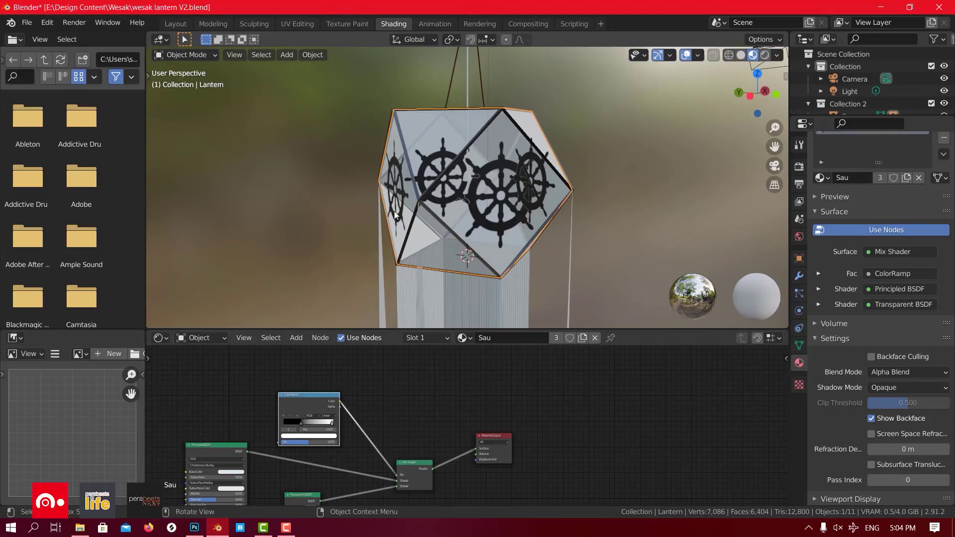
left_click(907, 374)
left_click(911, 414)
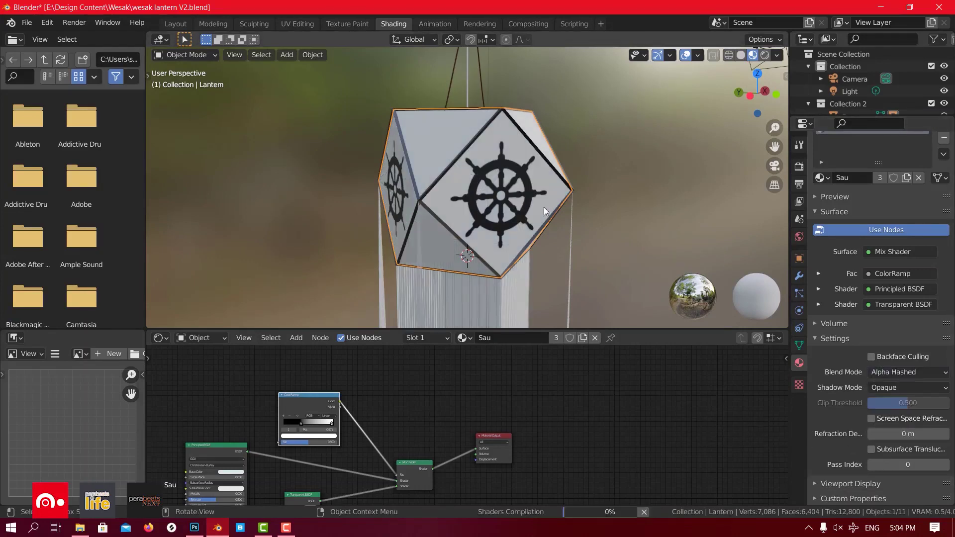
Inspect the lantern with Alpha Hashed blending from different angles and distances
middle_click_drag(426, 222, 572, 246)
scroll(452, 189, "up", 2)
scroll(555, 192, "down", 1)
scroll(547, 195, "down", 3)
left_click(571, 220)
scroll(572, 221, "down", 3)
scroll(495, 239, "up", 3)
mouse_move(495, 238)
middle_mouse_down()
mouse_move(700, 228)
mouse_move(755, 199)
middle_mouse_up()
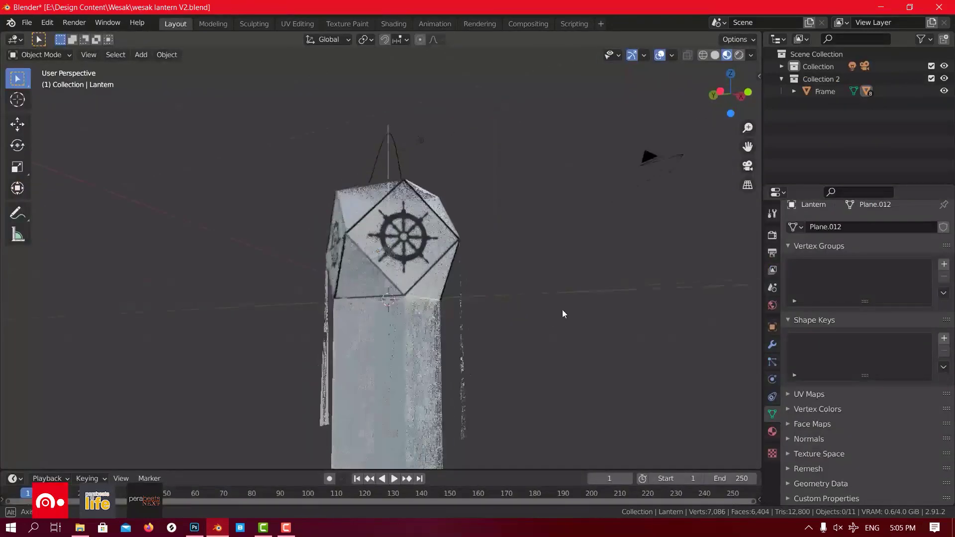
Examine the lantern's outer faces and look into its open top at the interior
mouse_move(562, 310)
middle_mouse_down()
mouse_move(560, 279)
mouse_move(435, 350)
mouse_move(364, 353)
mouse_move(382, 352)
middle_mouse_up()
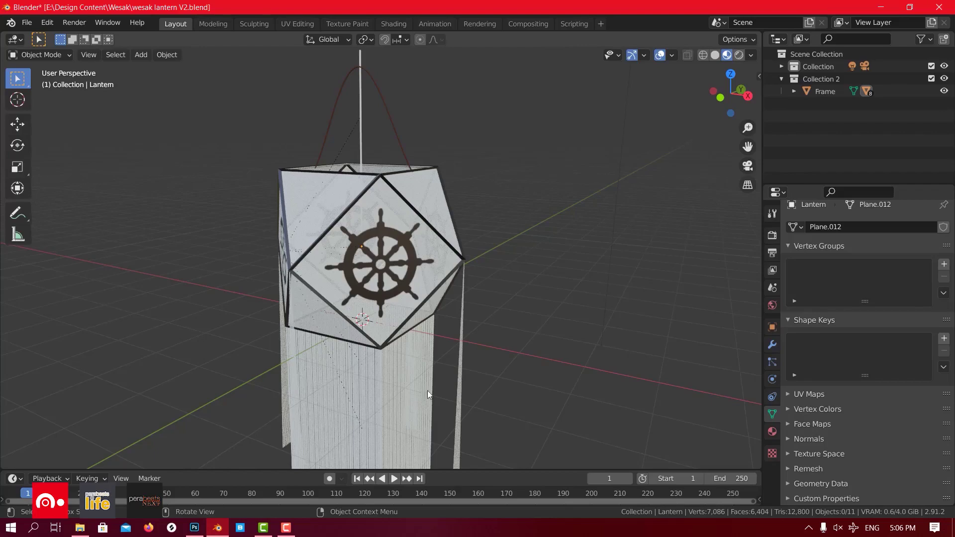
middle_click_drag(420, 304, 320, 280)
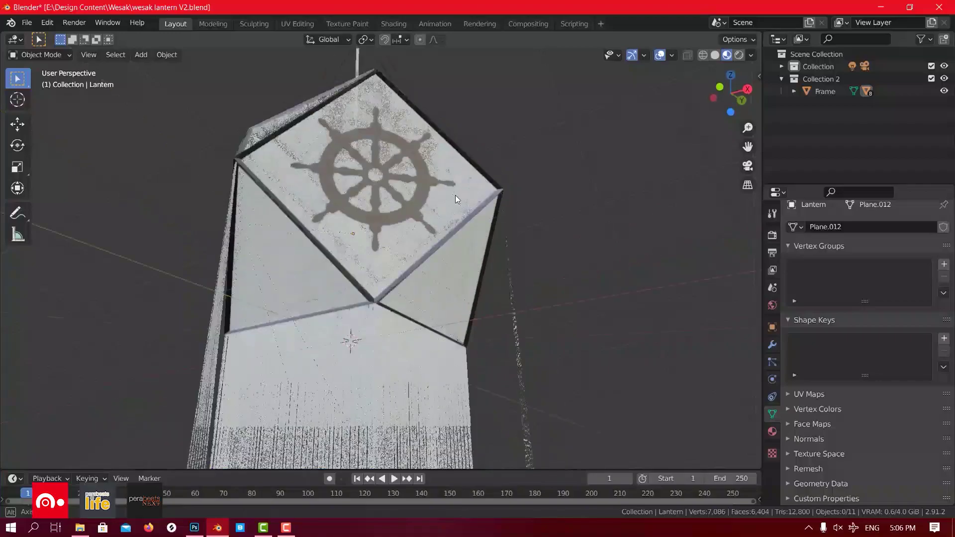
middle_click_drag(455, 195, 458, 291)
scroll(313, 246, "up", 5)
mouse_move(312, 246)
middle_mouse_down()
mouse_move(318, 255)
mouse_move(317, 244)
middle_mouse_up()
scroll(318, 243, "down", 4)
scroll(336, 254, "up", 3)
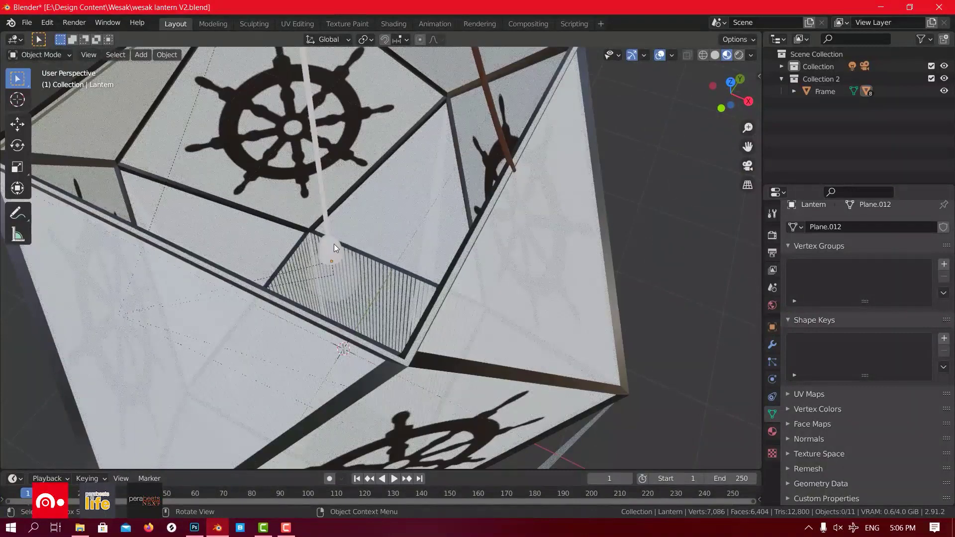
scroll(314, 192, "down", 7)
middle_click_drag(301, 179, 261, 132)
scroll(374, 246, "up", 1)
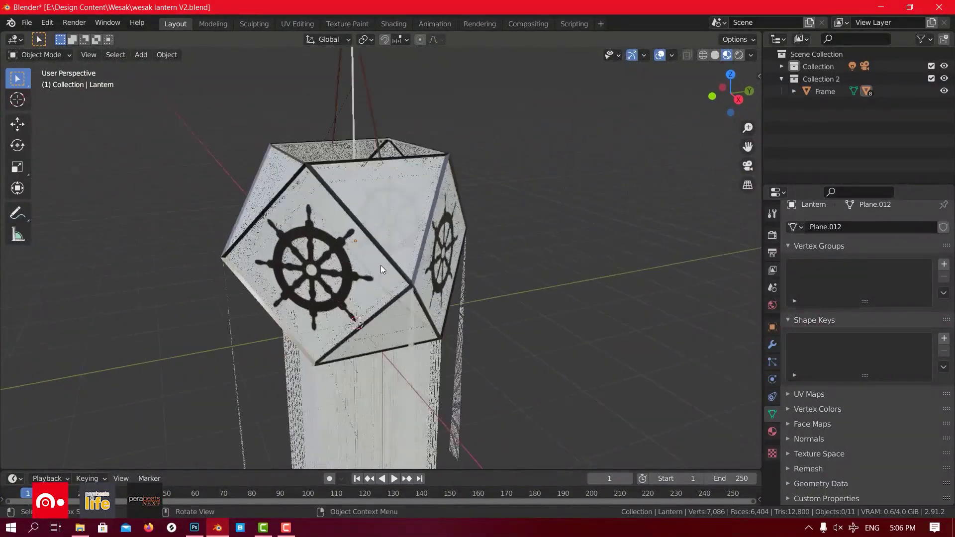
Inspect the lantern from below, a chakra face up close, and the whole lantern with its tails
middle_click_drag(375, 245, 333, 208)
middle_click_drag(497, 313, 422, 183)
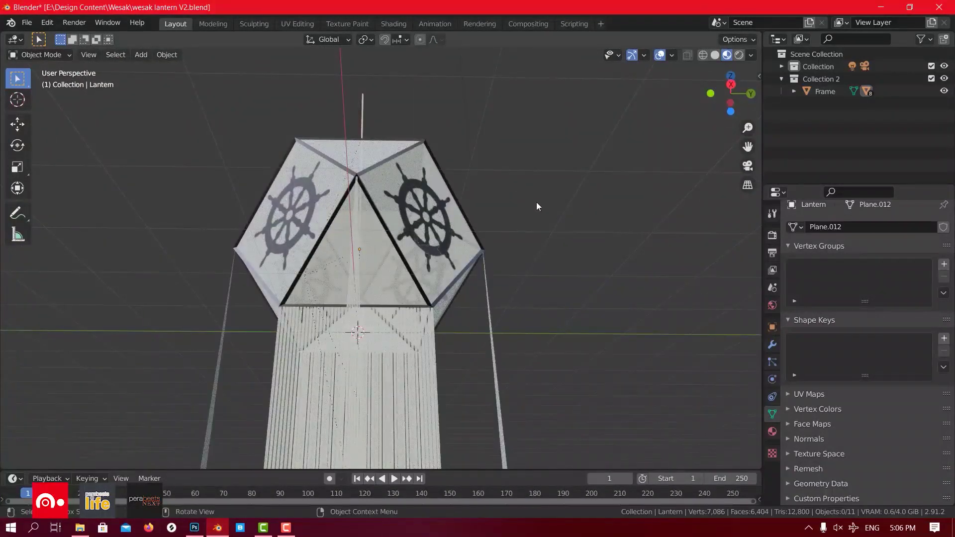
mouse_move(303, 223)
middle_mouse_down()
mouse_move(350, 265)
mouse_move(324, 188)
mouse_move(365, 246)
mouse_move(347, 234)
mouse_move(398, 235)
mouse_move(407, 222)
mouse_move(381, 178)
mouse_move(317, 227)
middle_mouse_up()
scroll(414, 366, "up", 3)
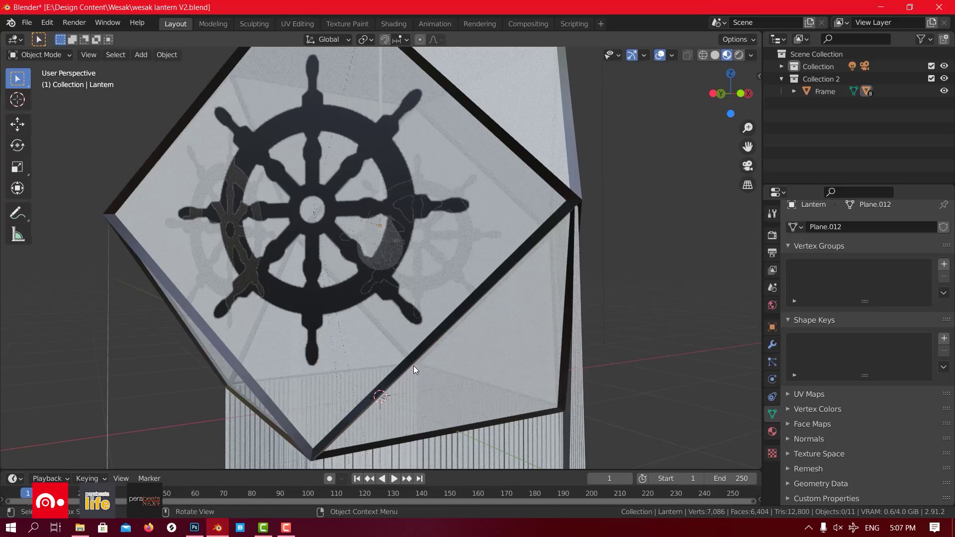
scroll(413, 367, "down", 8)
middle_click_drag(414, 367, 500, 393)
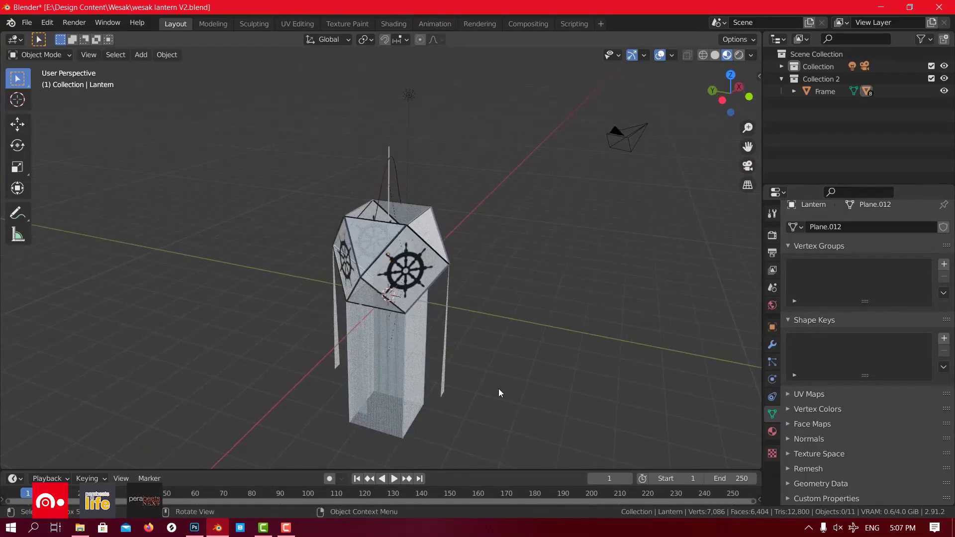
scroll(497, 245, "down", 3)
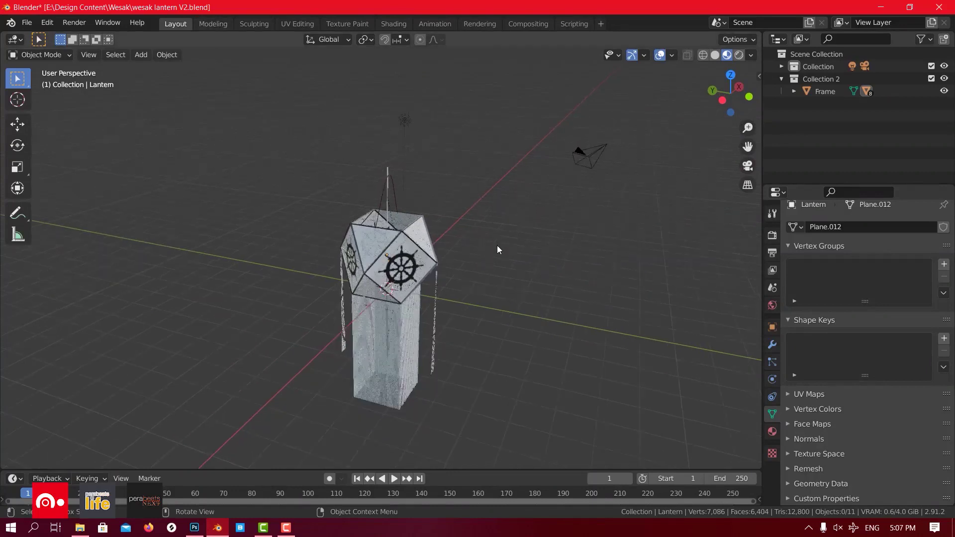
Exclude Collection 2 from the view layer and add a mesh plane at the world origin
middle_click_drag(497, 245, 515, 245)
left_click(931, 79)
middle_click_drag(506, 296, 511, 342)
key("shift+a")
mouse_move(475, 266)
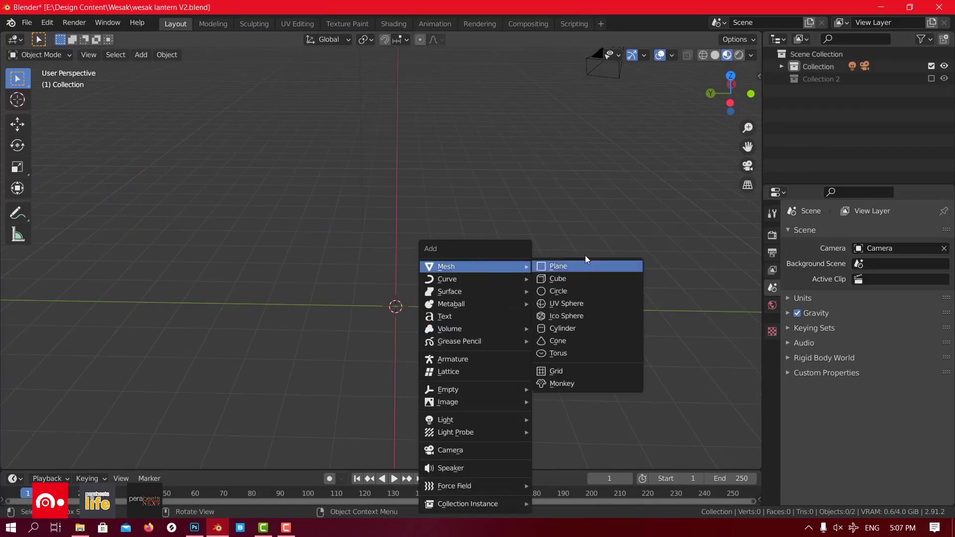
left_click(579, 270)
middle_click_drag(532, 351, 552, 380)
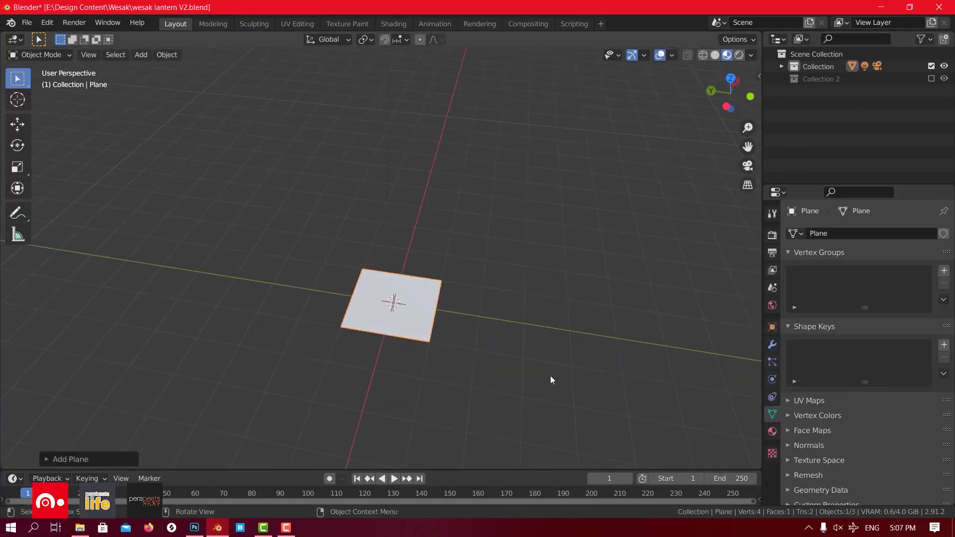
Create a new material for the plane and name it "Sample PBR Material"
scroll(550, 380, "up", 5)
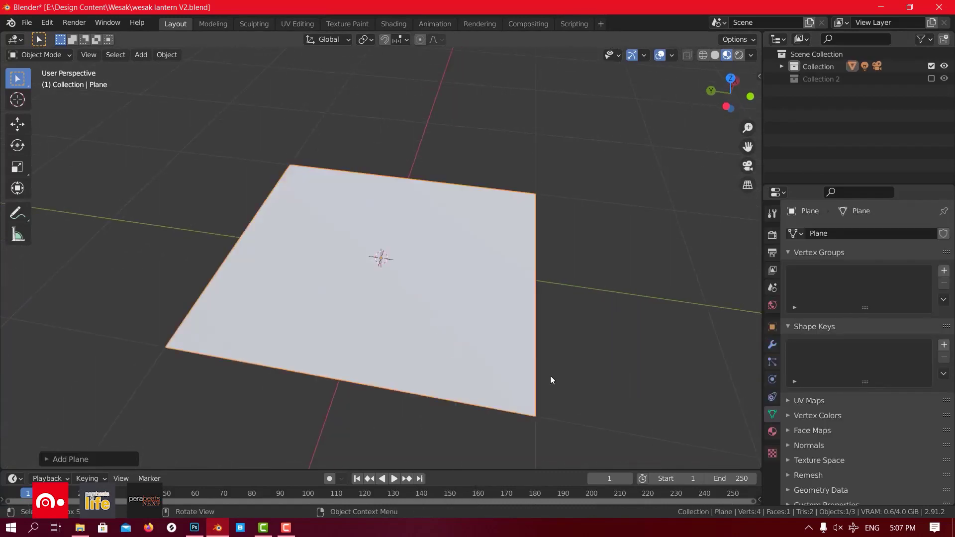
left_click(772, 431)
left_click(944, 233)
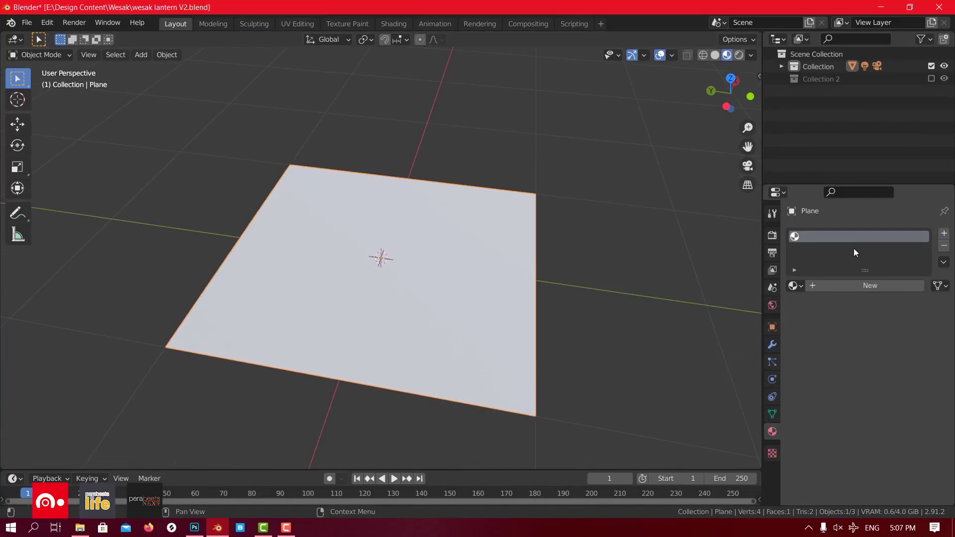
left_click(844, 288)
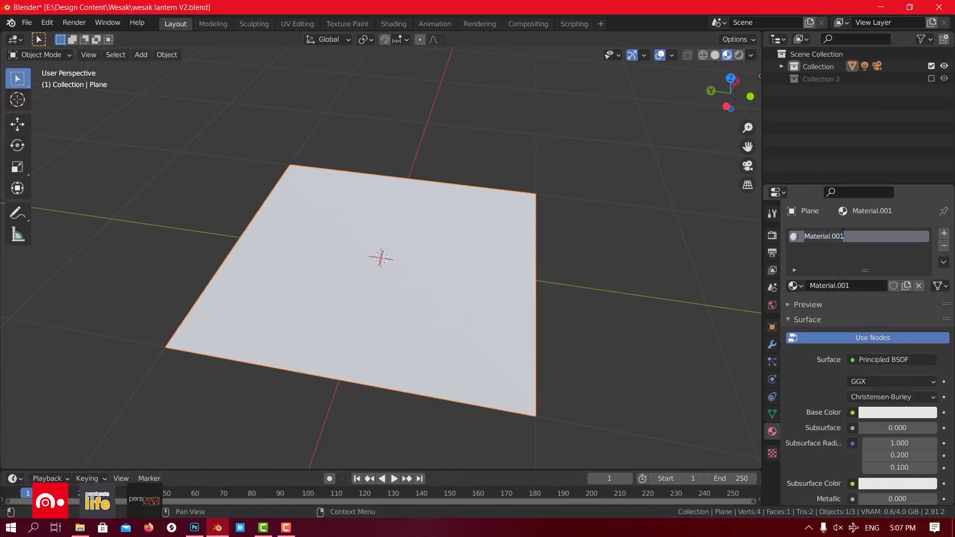
type("Sample PB")
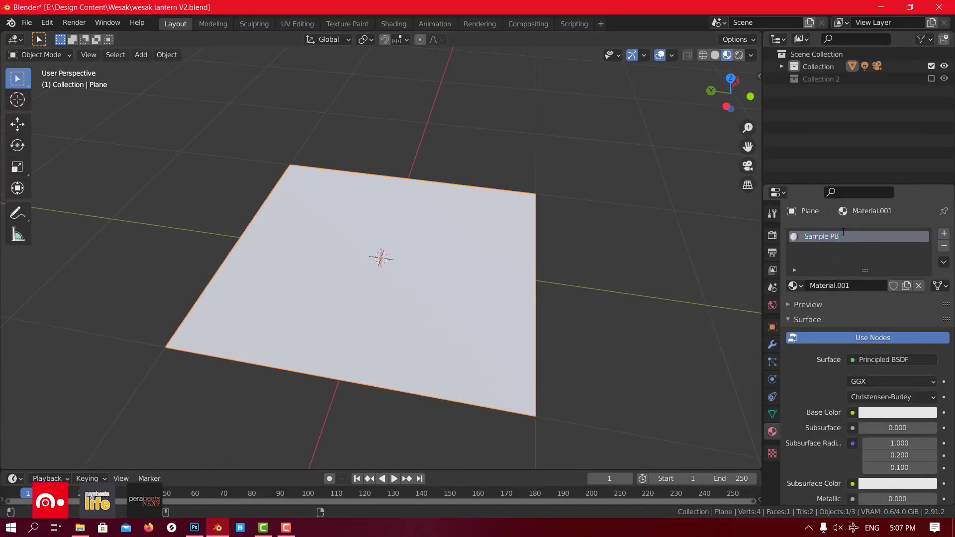
type("R Material")
key("Return")
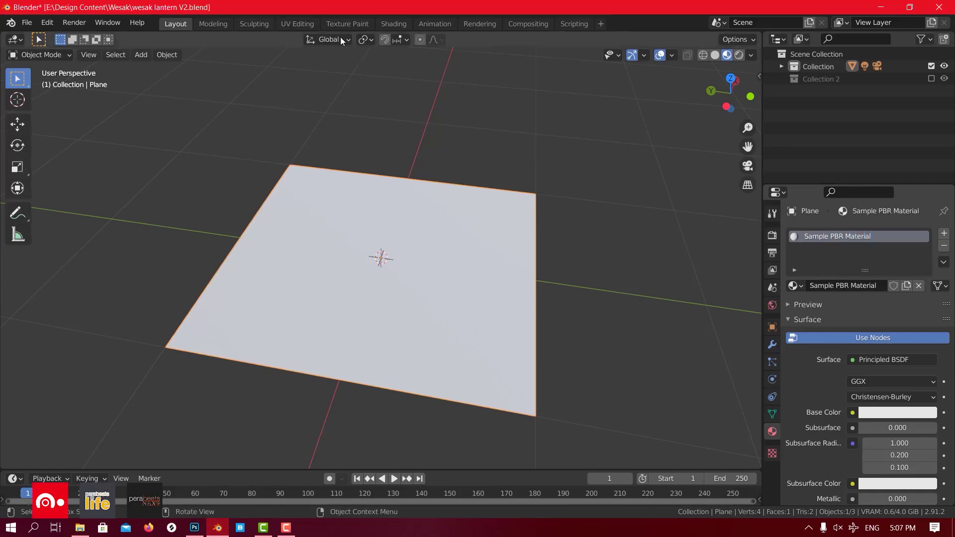
Examine the plane and its UV layout over the chakra image in the UV Editing workspace
left_click(297, 23)
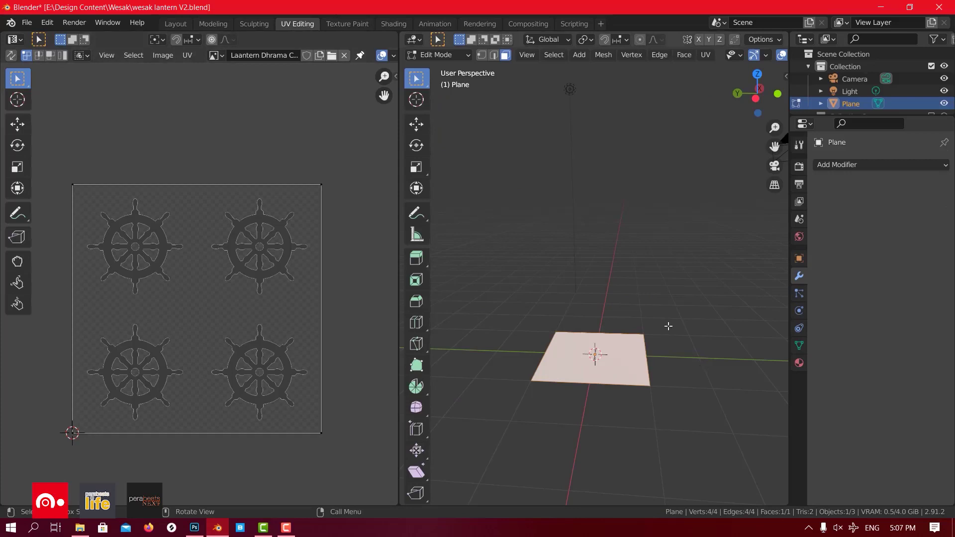
middle_click_drag(668, 327, 667, 344)
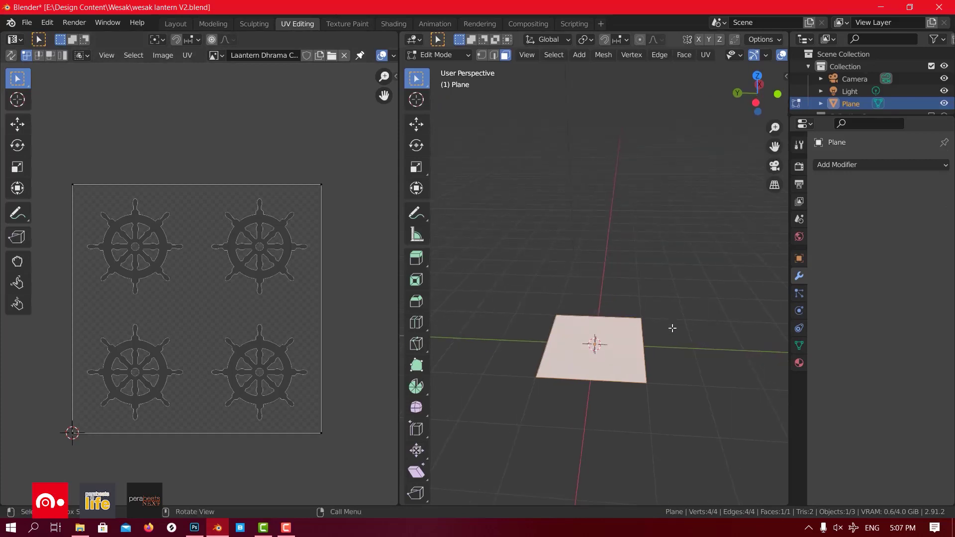
key("a")
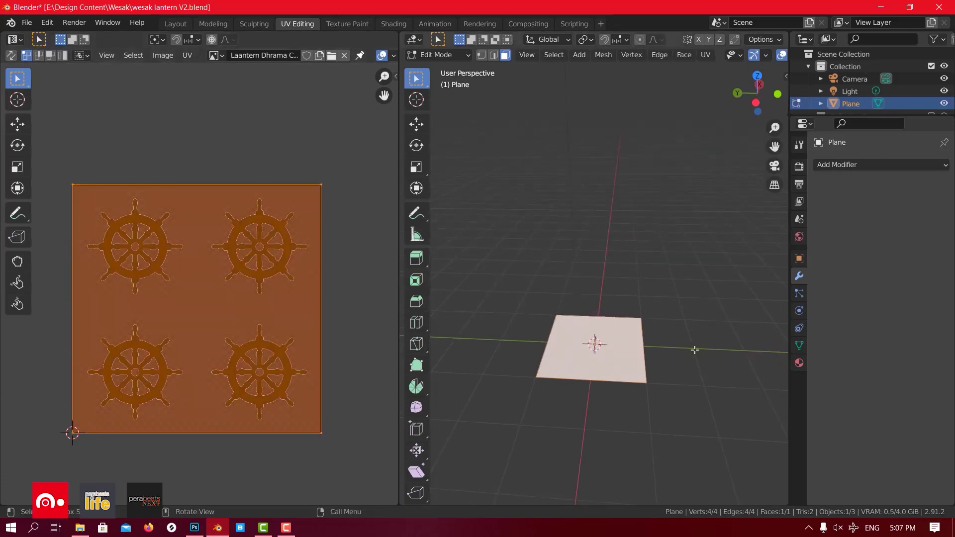
left_click(213, 55)
key("Escape")
key("Tab")
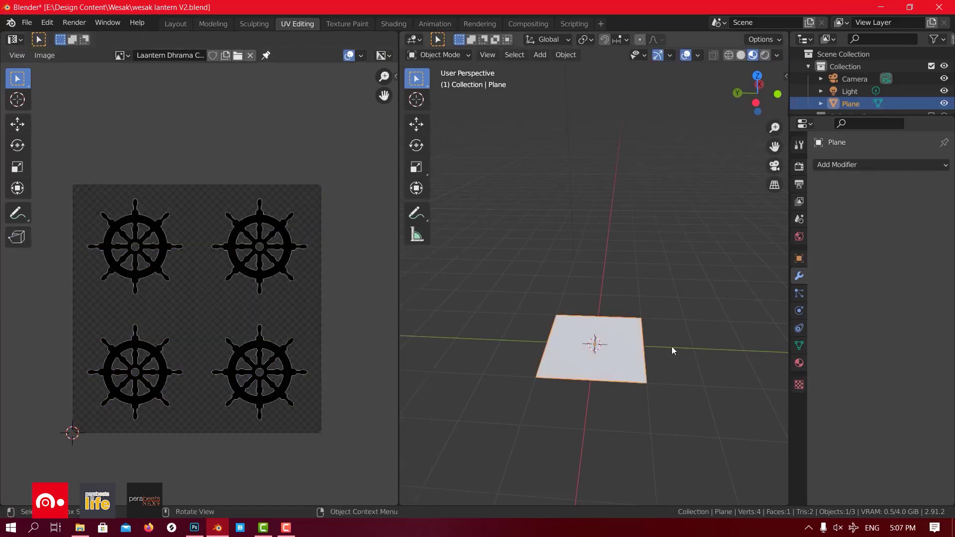
scroll(672, 349, "down", 2)
middle_click_drag(664, 324, 659, 338)
key("Tab")
left_click(646, 310)
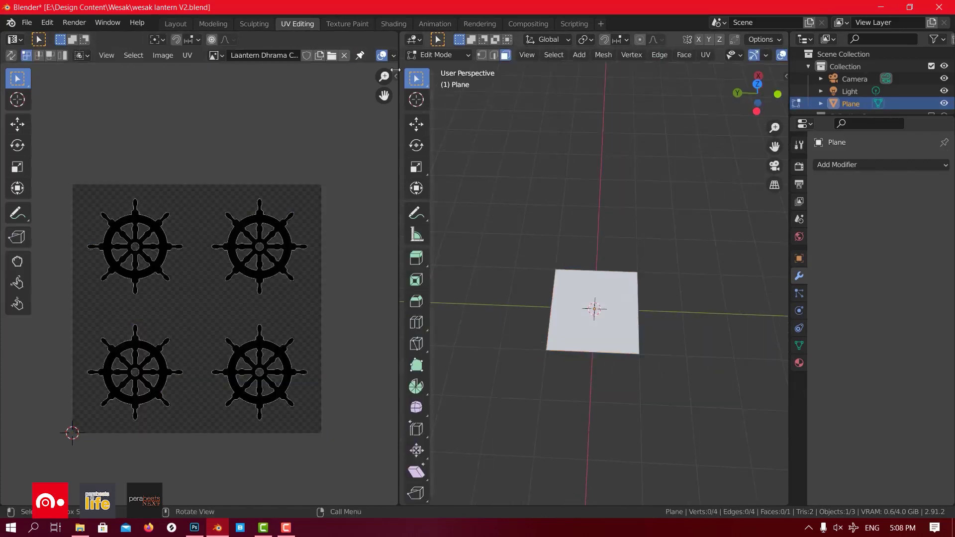
Switch to the Shading workspace and spread the Principled BSDF and Material Output nodes apart
left_click(392, 23)
scroll(542, 243, "up", 3)
mouse_move(684, 228)
middle_mouse_down()
mouse_move(542, 243)
mouse_move(550, 186)
mouse_move(542, 132)
middle_mouse_up()
left_click(488, 444)
scroll(484, 437, "up", 6)
scroll(471, 404, "down", 3)
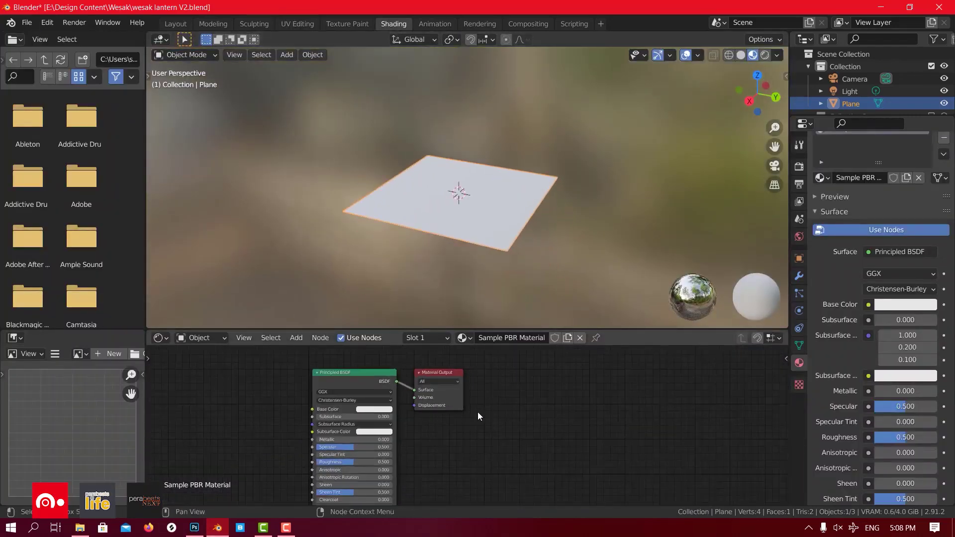
scroll(477, 412, "down", 1)
left_click_drag(439, 378, 581, 405)
left_click_drag(351, 379, 448, 384)
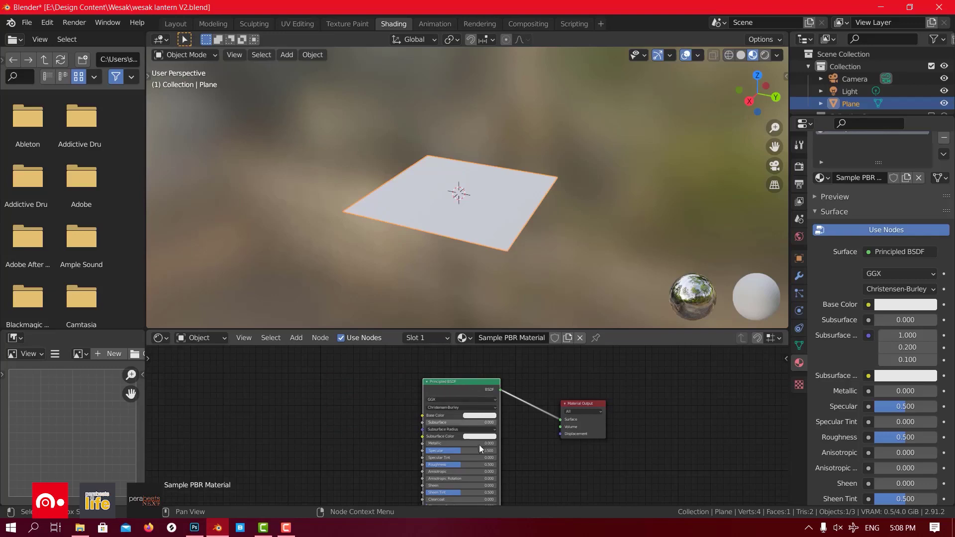
Examine the Principled BSDF node's inputs, from Base Color down to Normal and Tangent
middle_click_drag(531, 455, 516, 406)
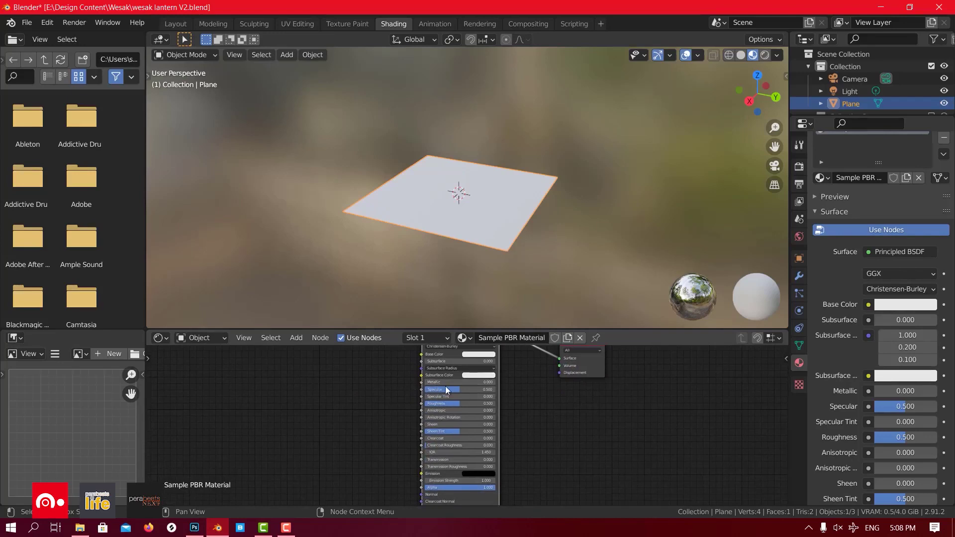
middle_click_drag(554, 439, 553, 418)
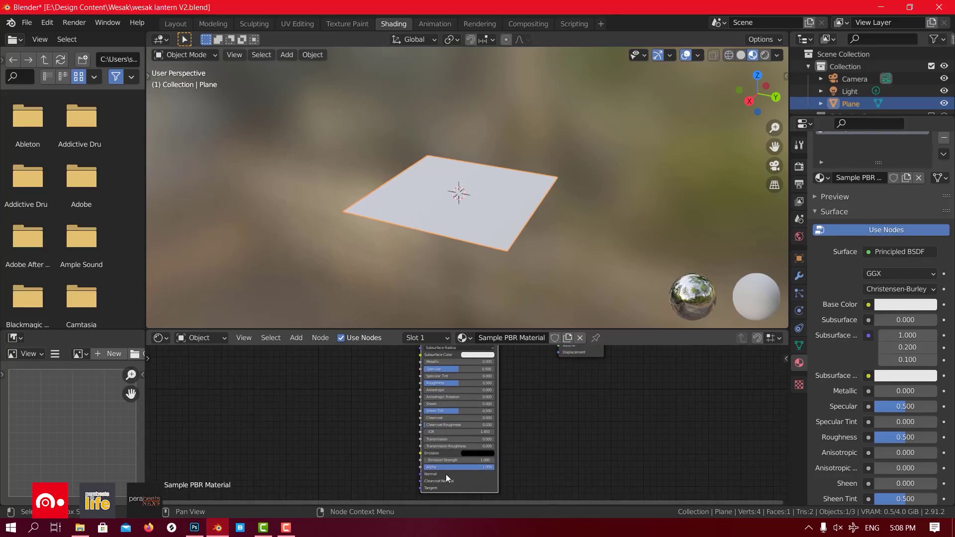
scroll(565, 424, "down", 4)
middle_click_drag(563, 449, 564, 452)
scroll(531, 429, "down", 1)
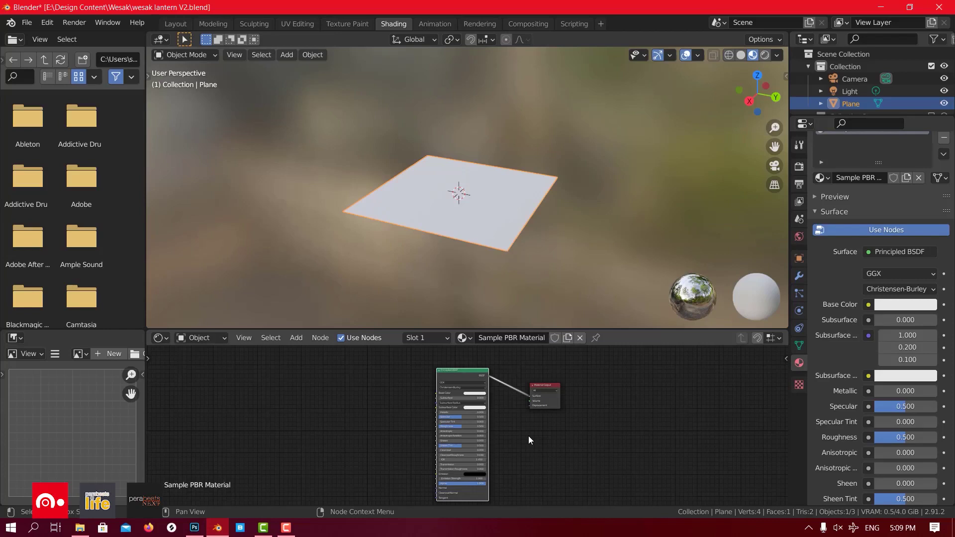
left_click(528, 436)
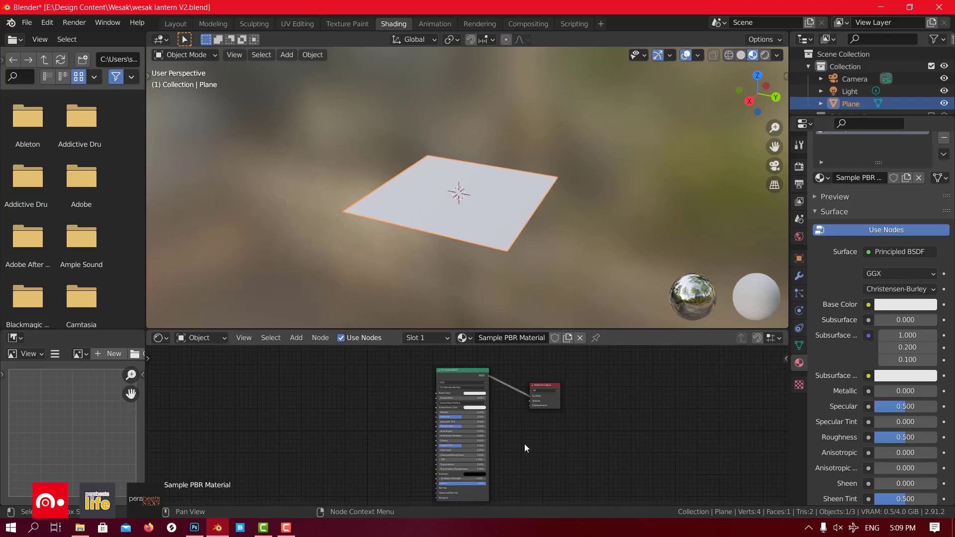
scroll(524, 444, "up", 2)
middle_click_drag(548, 443, 582, 435)
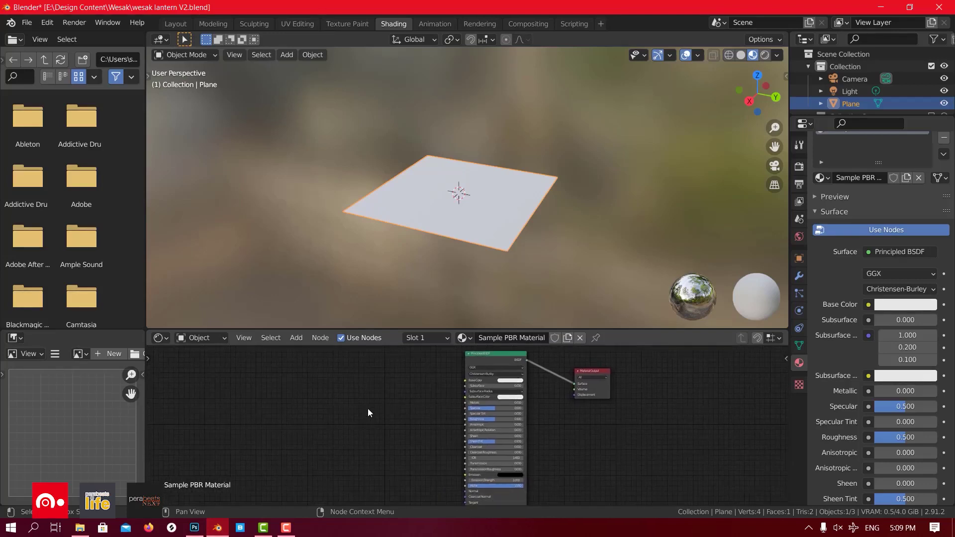
Add an Image Texture node in front of the Principled BSDF node
key("shift+a")
mouse_move(369, 409)
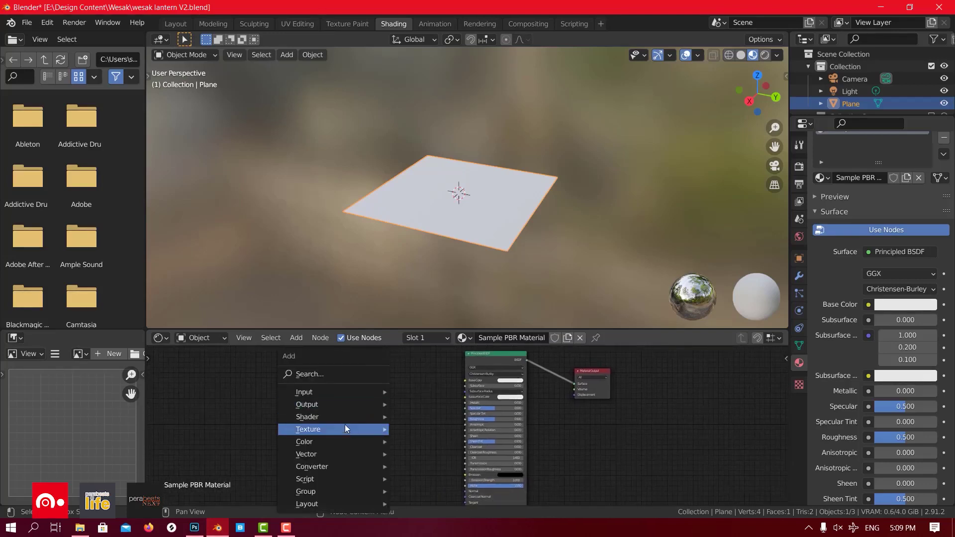
mouse_move(344, 427)
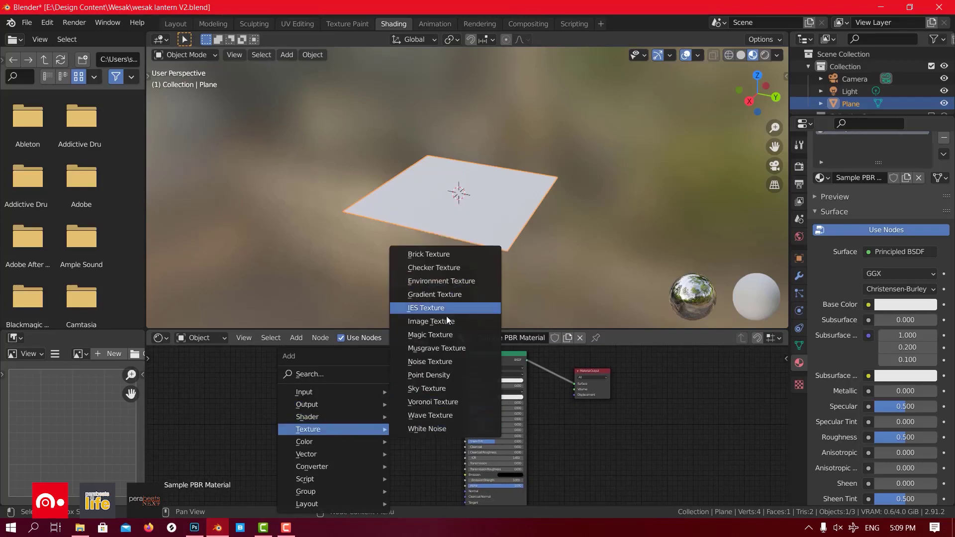
left_click(431, 321)
scroll(429, 394, "up", 3)
middle_click_drag(429, 394, 495, 452)
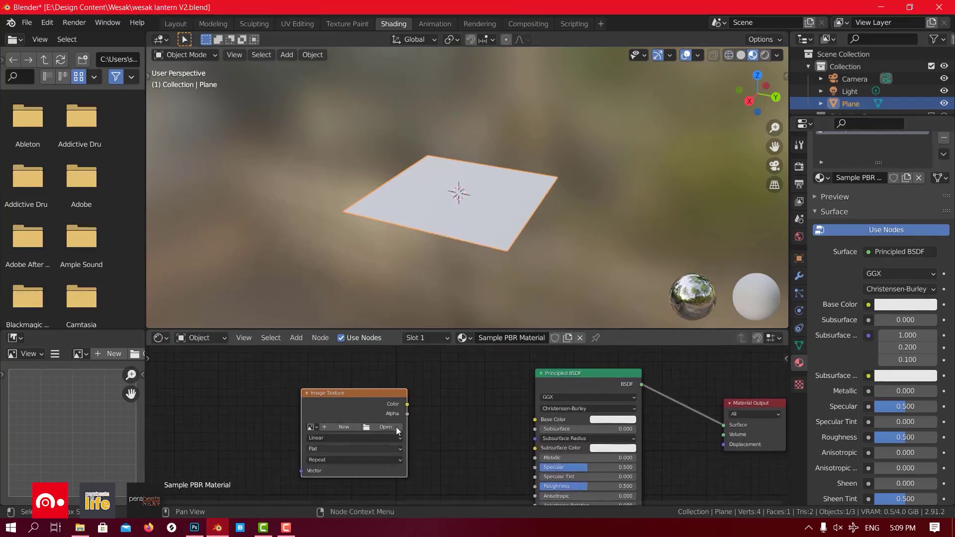
Browse for the Image Texture node's image in the Wesak project's Assets\Wood folder
left_click(396, 427)
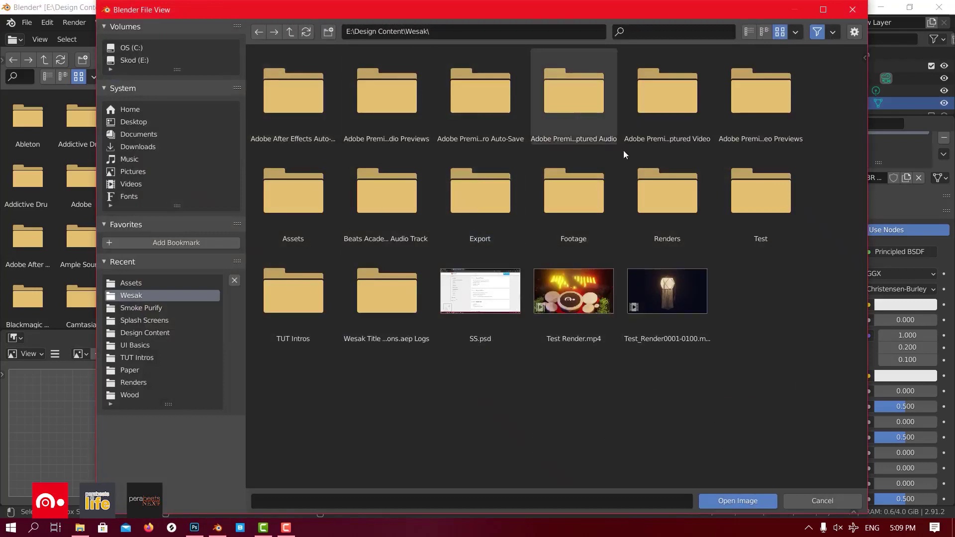
double_click(292, 195)
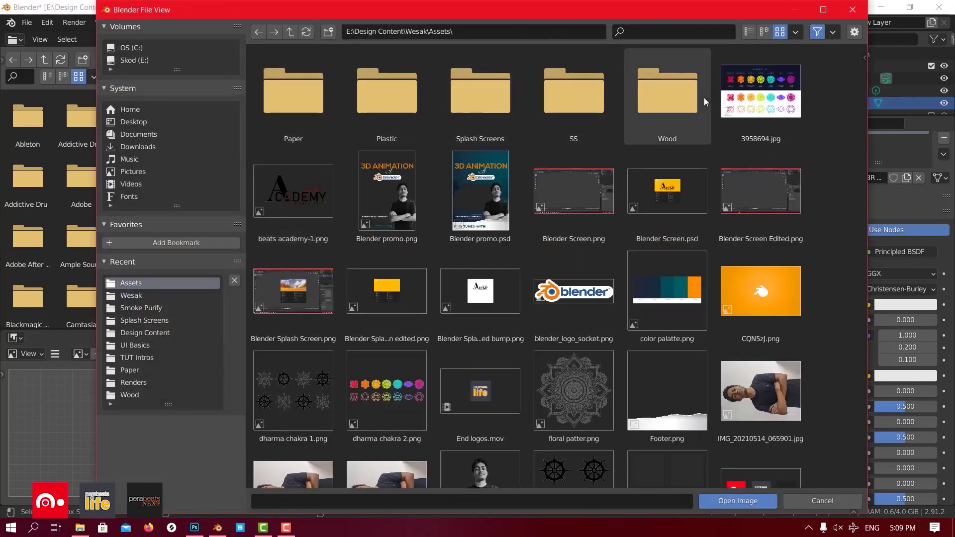
double_click(667, 94)
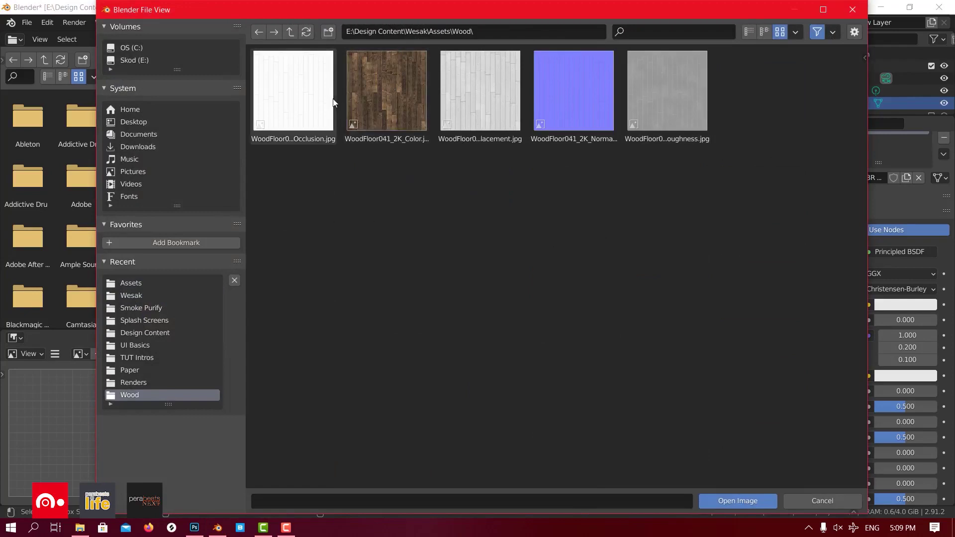
Look over the WoodFloor041_2K ambient occlusion, color, displacement and normal maps one by one
left_click(294, 92)
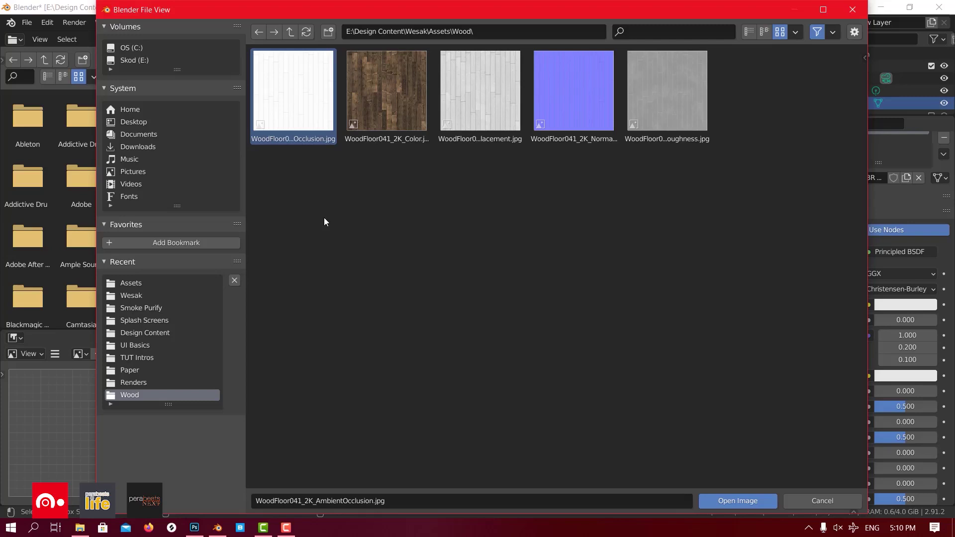
left_click(394, 85)
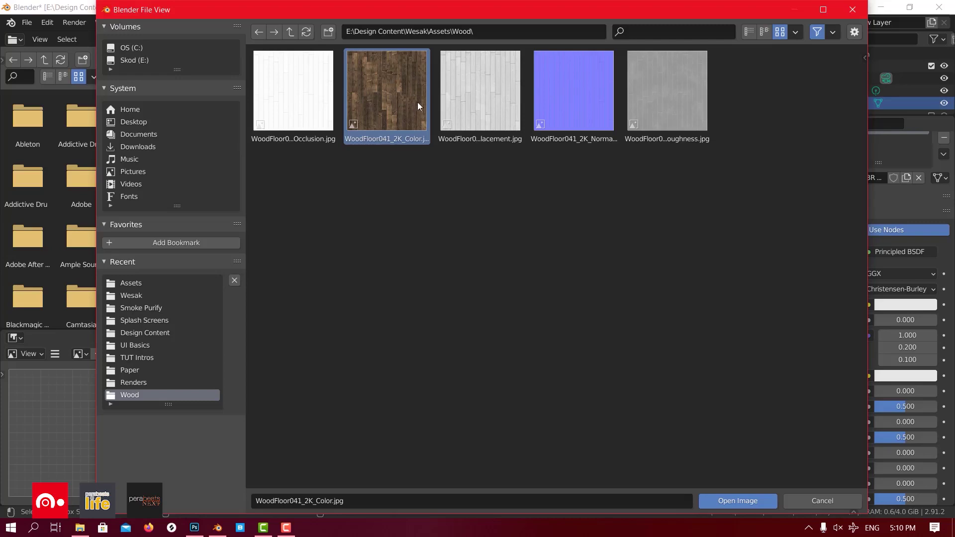
left_click(519, 103)
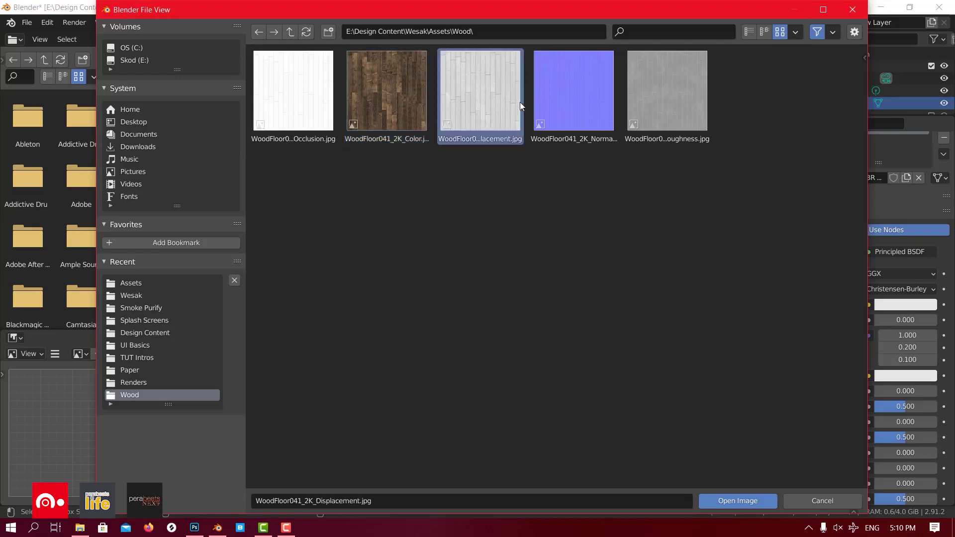
left_click(577, 103)
left_click(492, 97)
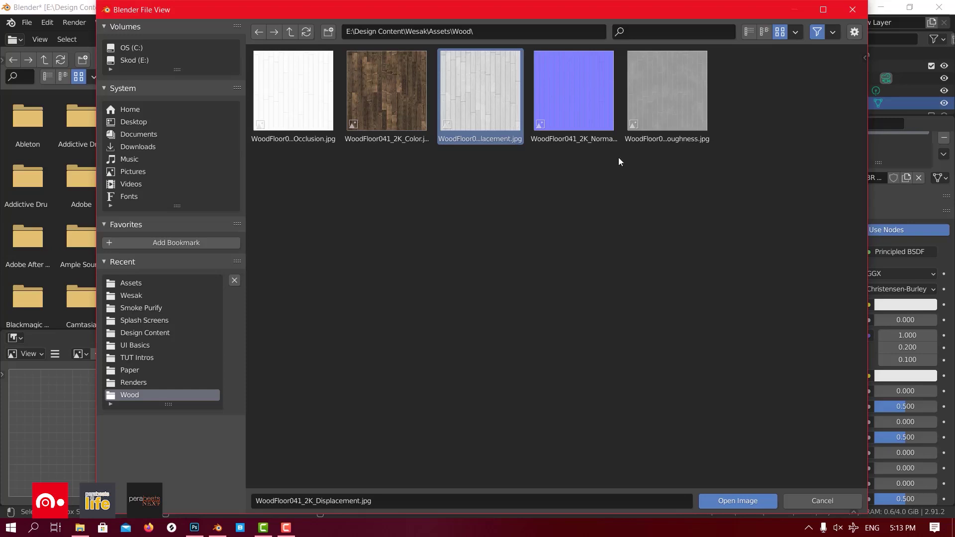
Load all five WoodFloor041_2K maps and assign WoodFloor041_2K_Color.jpg to the Image Texture node
left_click_drag(791, 193, 249, 73)
left_click(722, 502)
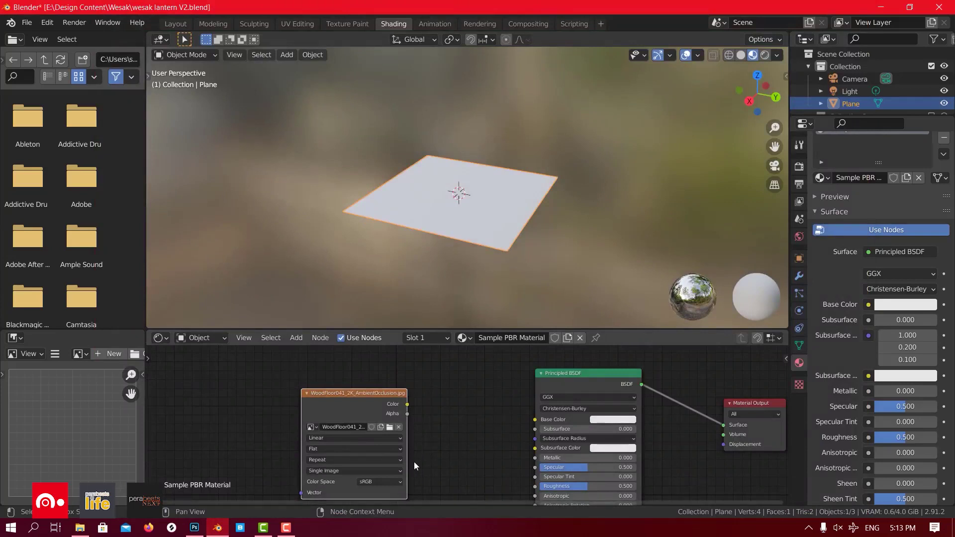
left_click(310, 427)
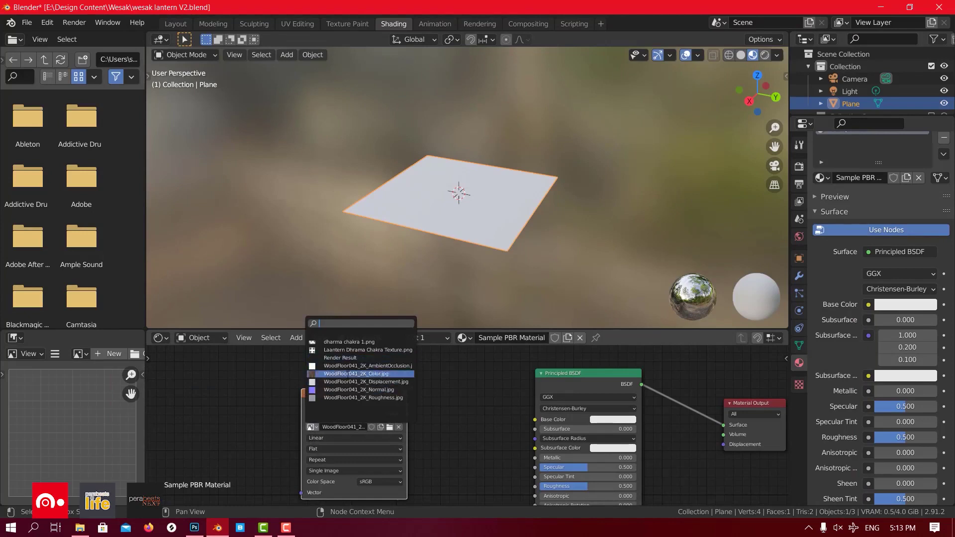
left_click(356, 373)
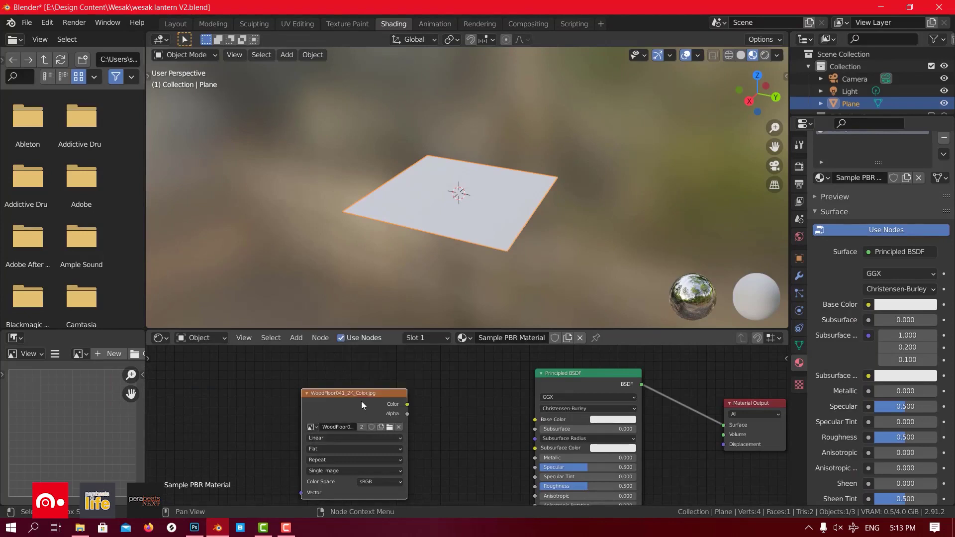
middle_click_drag(362, 401, 353, 378)
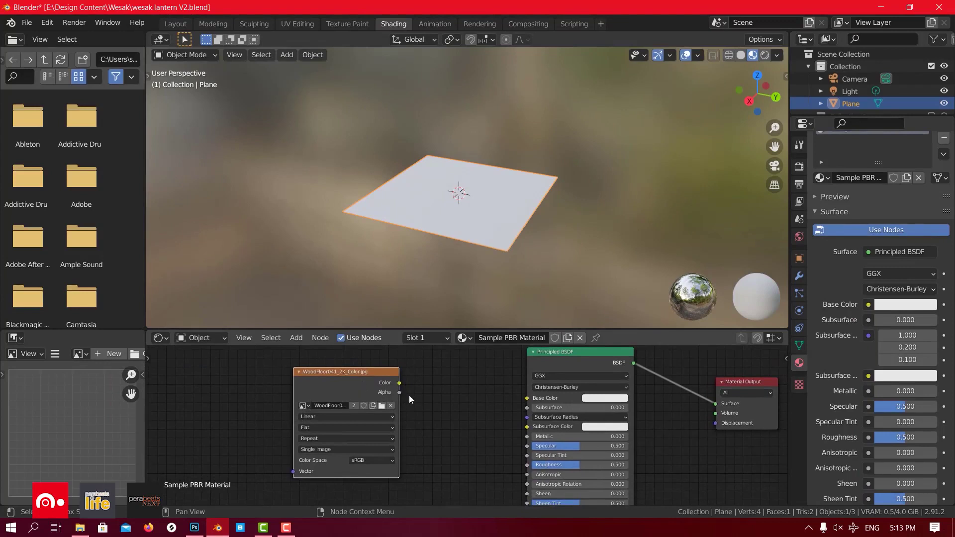
Add a UV Map node and place it well ahead of the wood color texture node
scroll(409, 395, "down", 3)
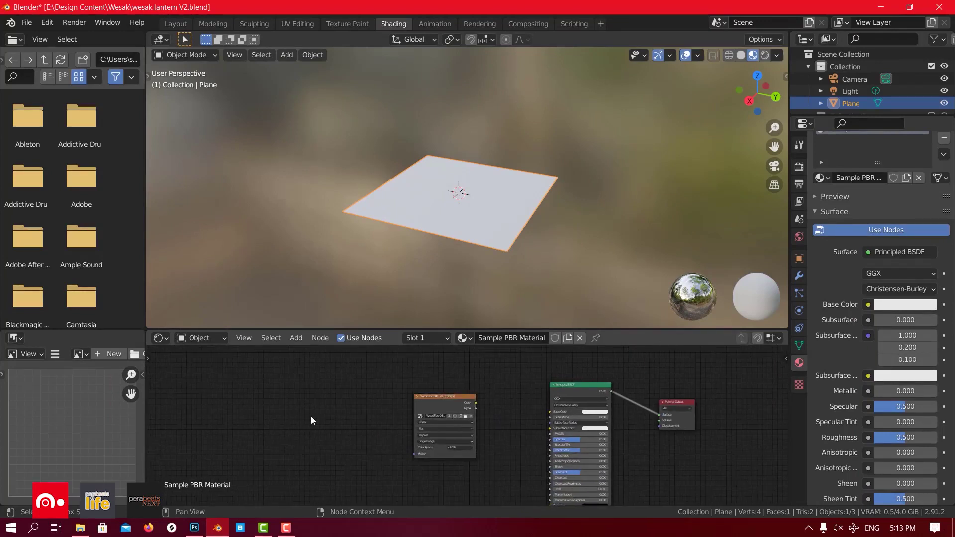
key("shift+a")
mouse_move(288, 378)
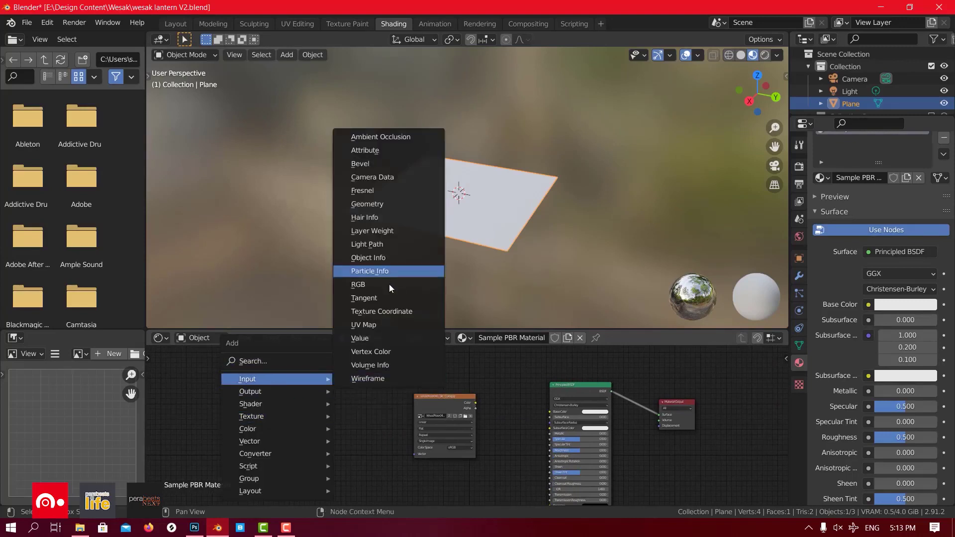
left_click(387, 324)
left_click(272, 409)
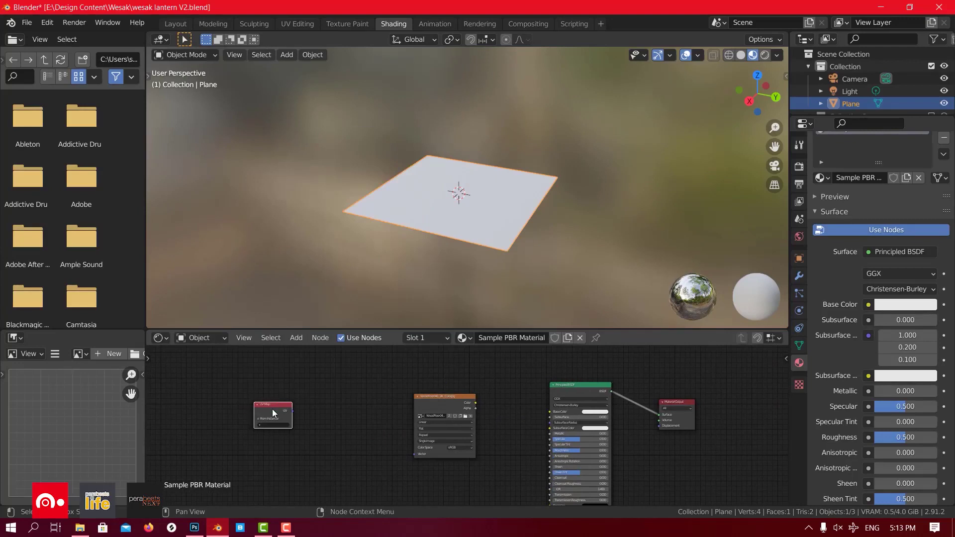
Replace the UV Map node with a Texture Coordinate node and set its object to Plane
key("shift+a")
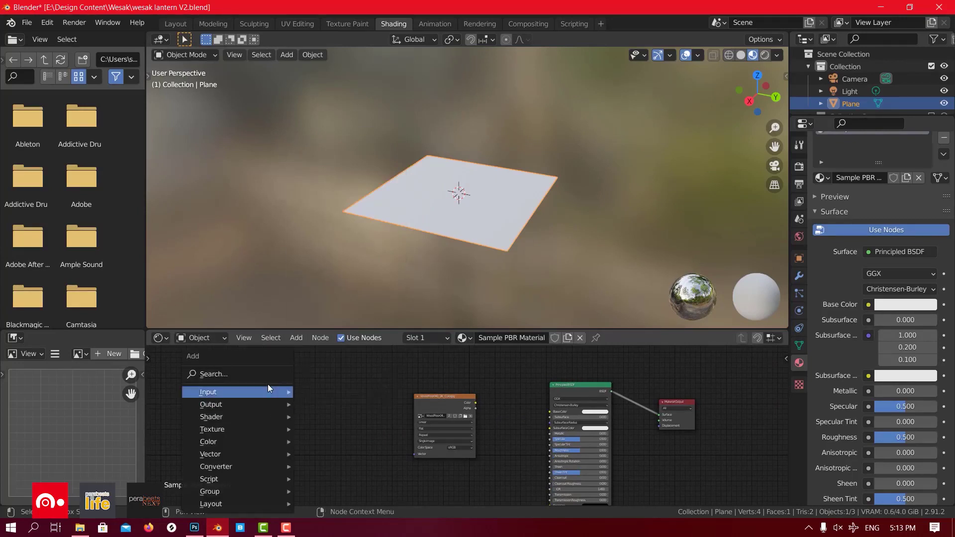
mouse_move(269, 391)
left_click(344, 326)
left_click(250, 418)
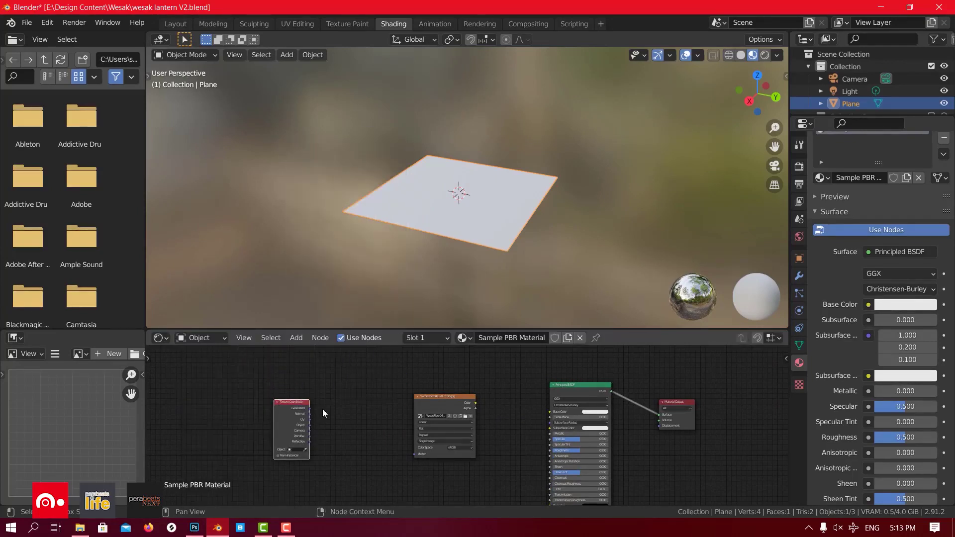
scroll(323, 409, "up", 6)
left_click(192, 464)
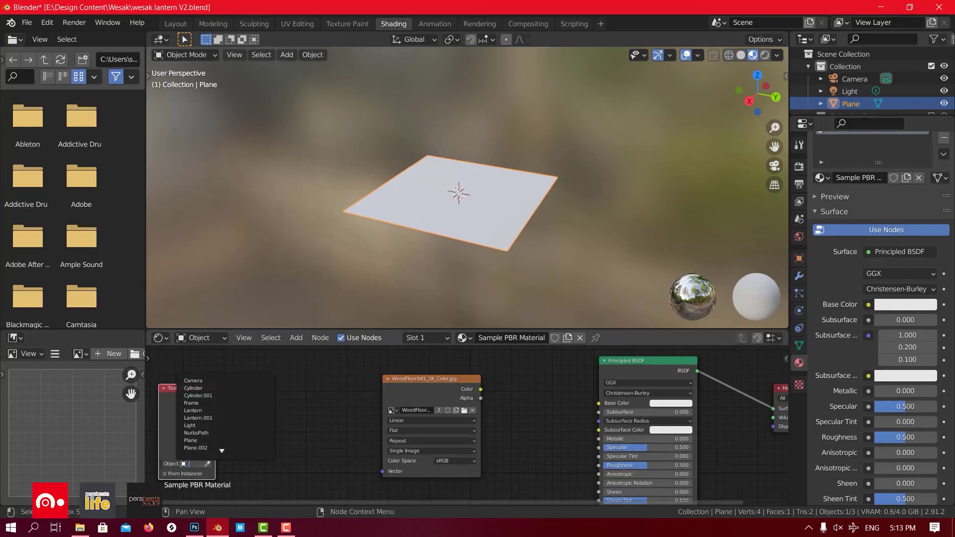
left_click(190, 441)
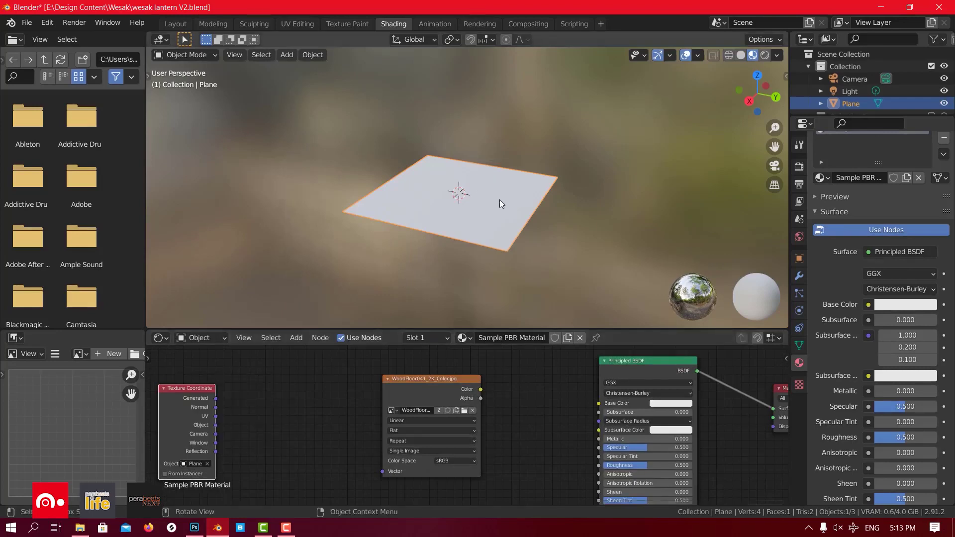
Add a Mapping node between the Texture Coordinate and wood color texture nodes and set its type to Texture
key("shift+a")
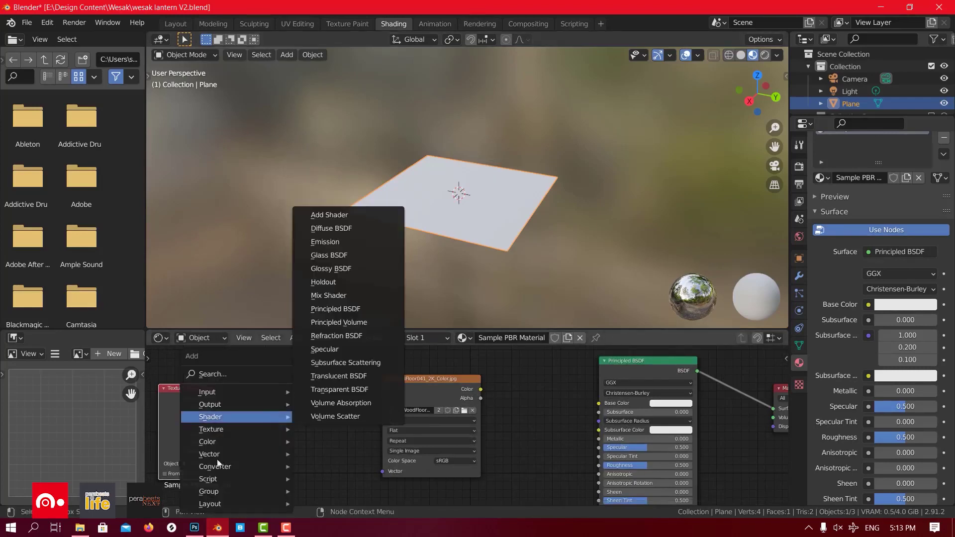
mouse_move(220, 458)
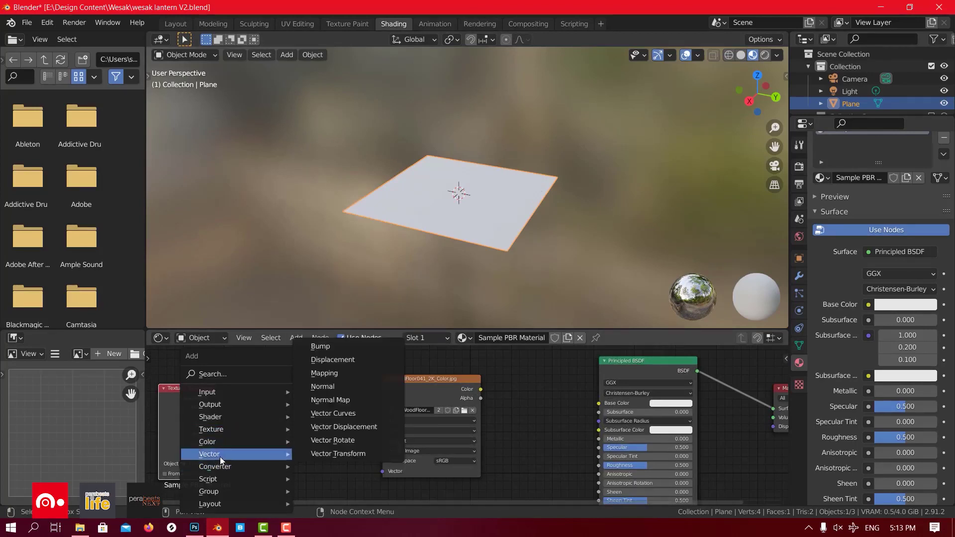
left_click(345, 373)
left_click(261, 374)
left_click(288, 398)
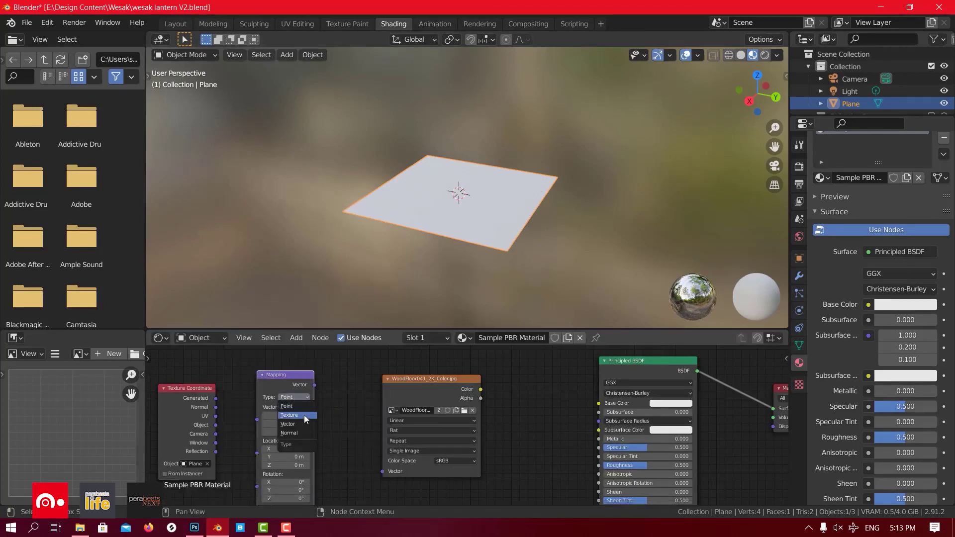
left_click(304, 415)
Link Texture Coordinate UV through Mapping to the wood color texture's Vector, and link its Color to the Principled BSDF's Base Color
left_click_drag(216, 398, 231, 384)
left_click_drag(215, 416, 259, 417)
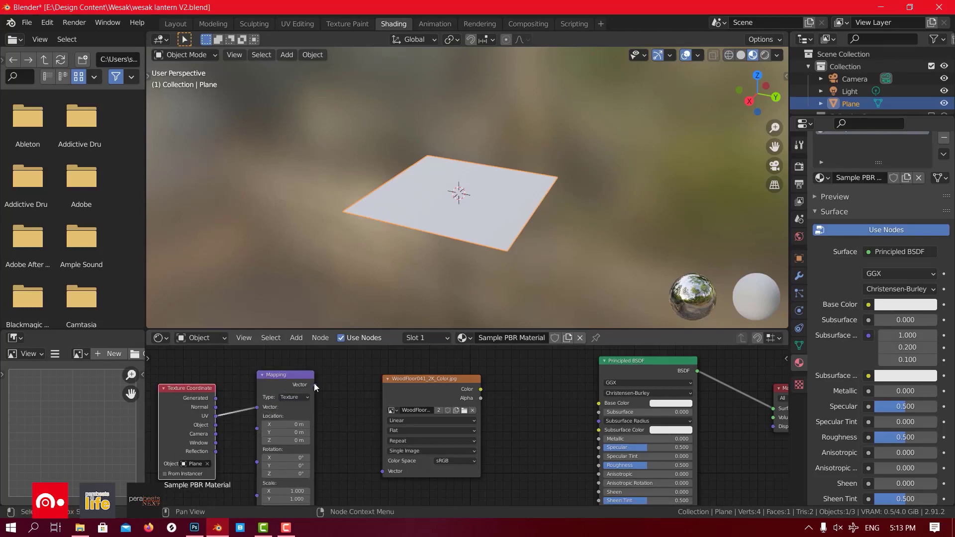
left_click_drag(314, 384, 386, 470)
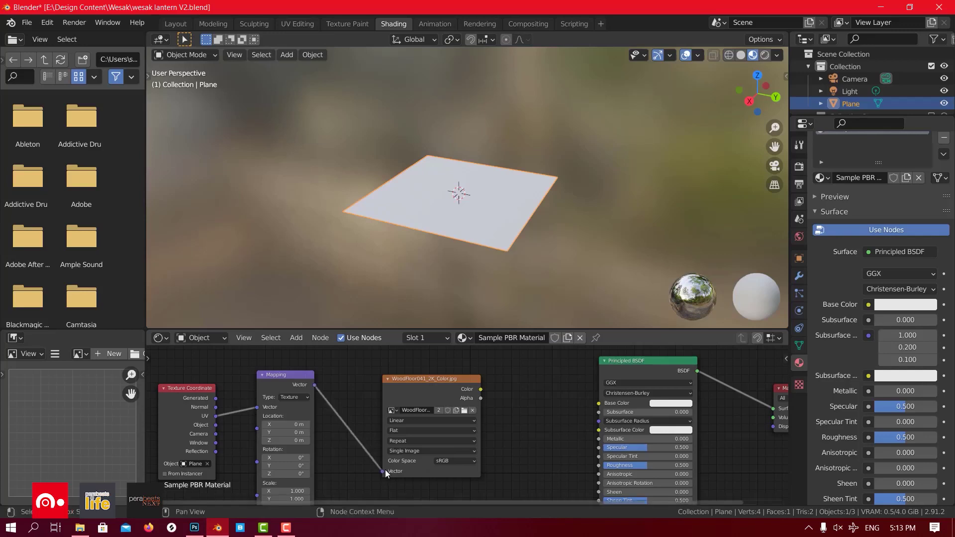
left_click(402, 398)
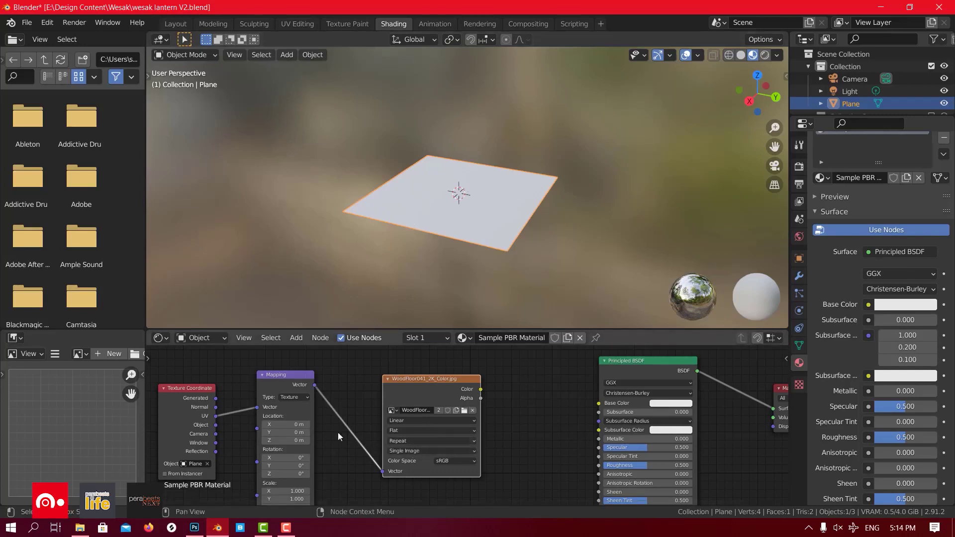
left_click_drag(481, 389, 608, 404)
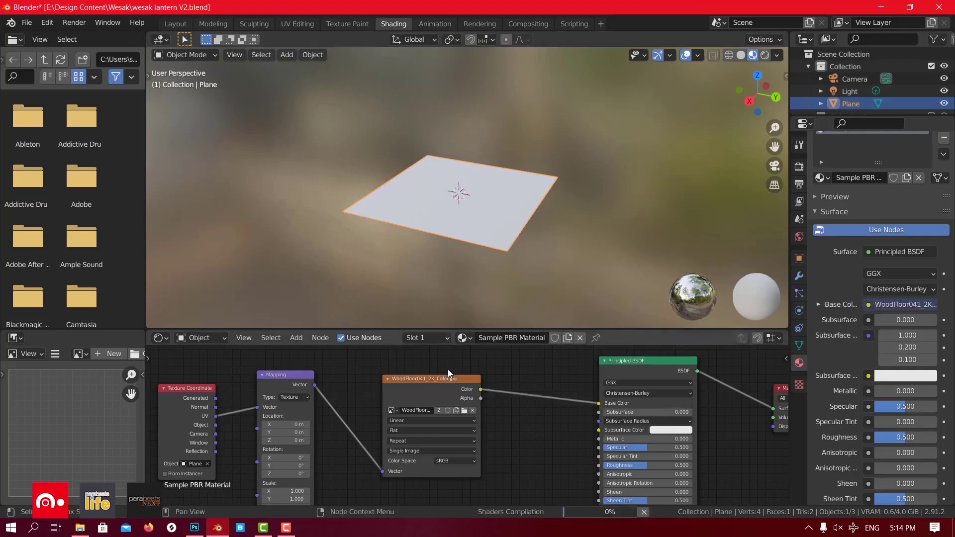
Examine the wood color texture and its reflections on the plane close up and from several low angles
scroll(466, 240, "up", 4)
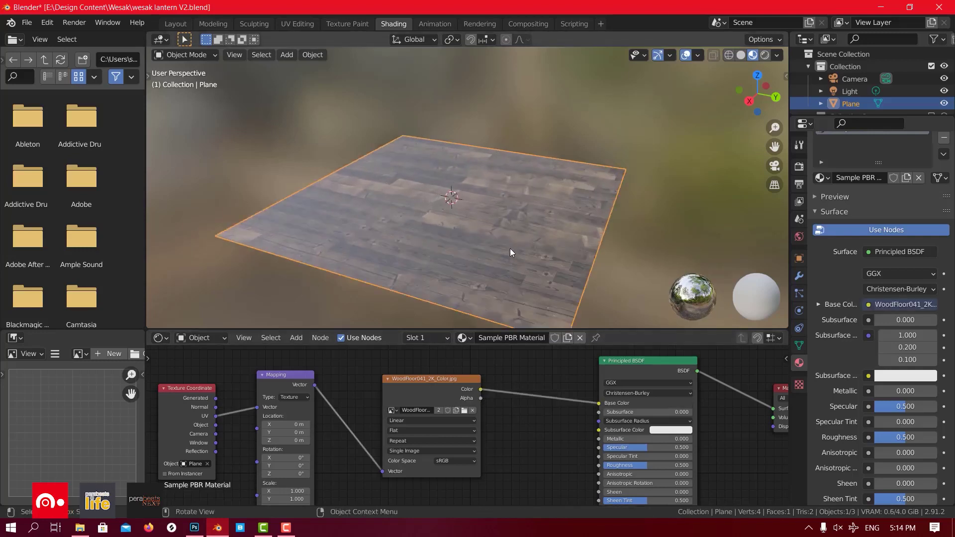
middle_click_drag(510, 248, 207, 260)
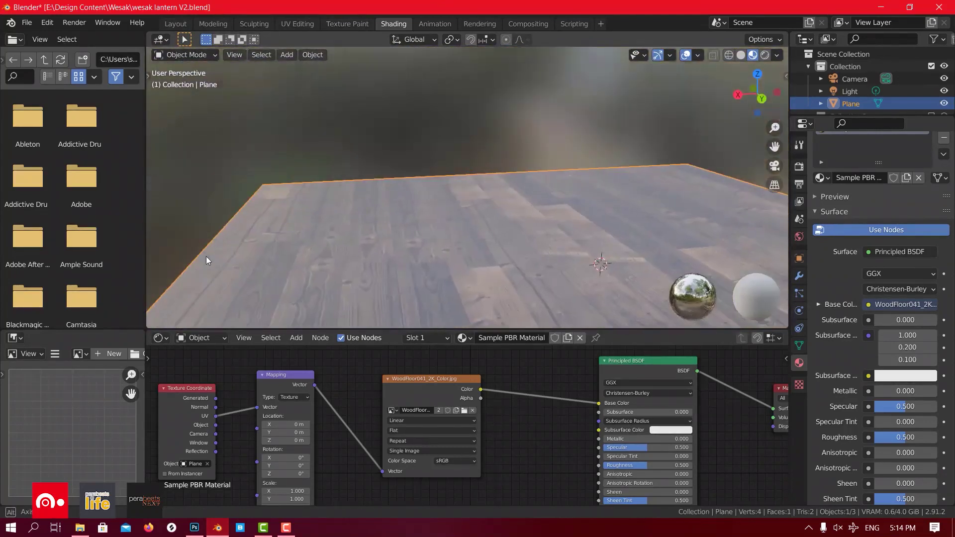
middle_click_drag(389, 276, 521, 303)
scroll(530, 302, "down", 2)
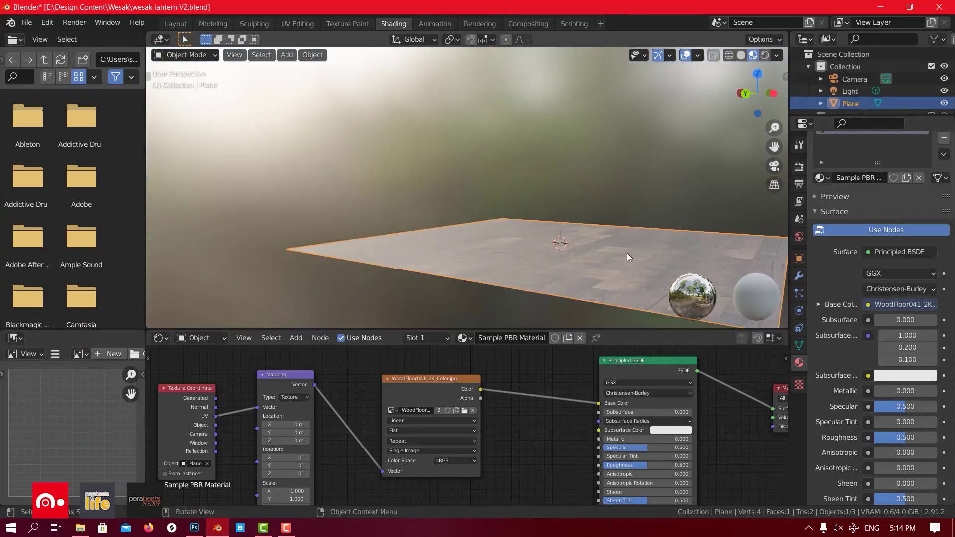
scroll(621, 255, "up", 2)
middle_click_drag(617, 256, 604, 266)
scroll(532, 446, "down", 4)
Duplicate the wood color texture node below the original and assign WoodFloor041_2K_Roughness.jpg to the copy
scroll(532, 445, "down", 1)
middle_click_drag(533, 446, 513, 412)
middle_click_drag(469, 451, 471, 487)
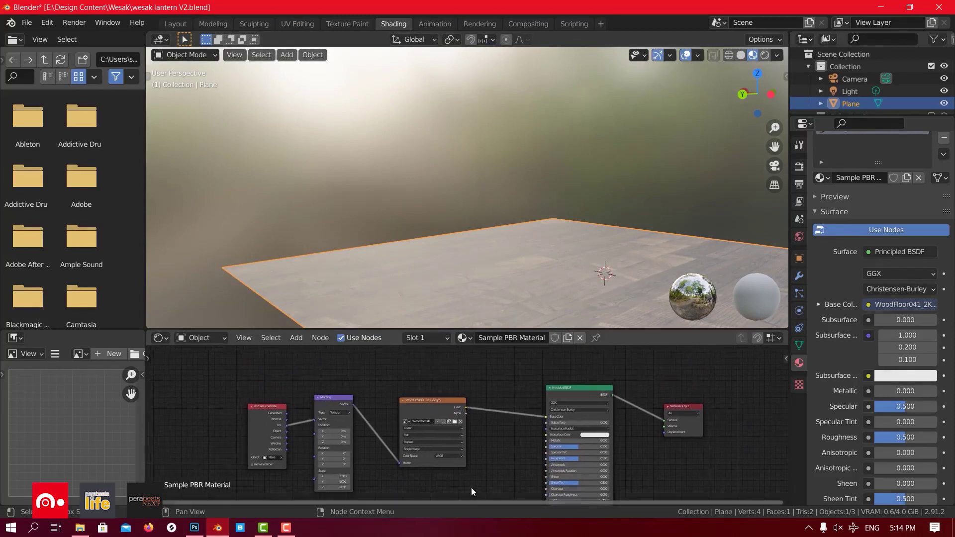
key("shift+d")
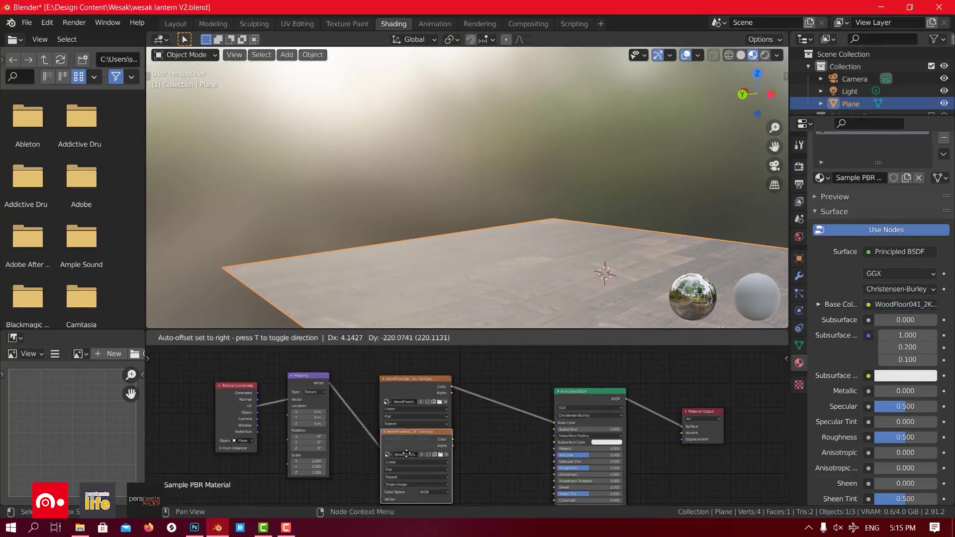
left_click(407, 485)
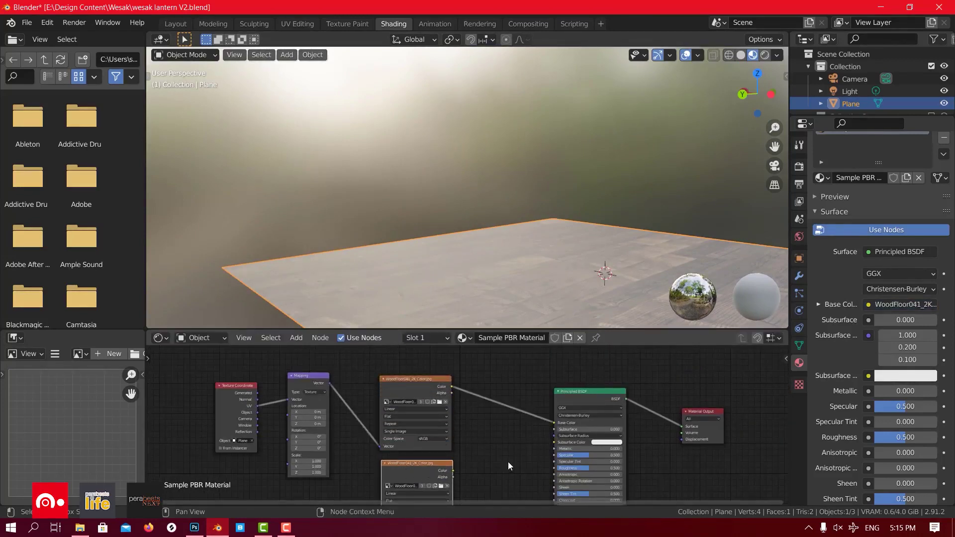
middle_click_drag(508, 460, 514, 367)
scroll(489, 409, "up", 2)
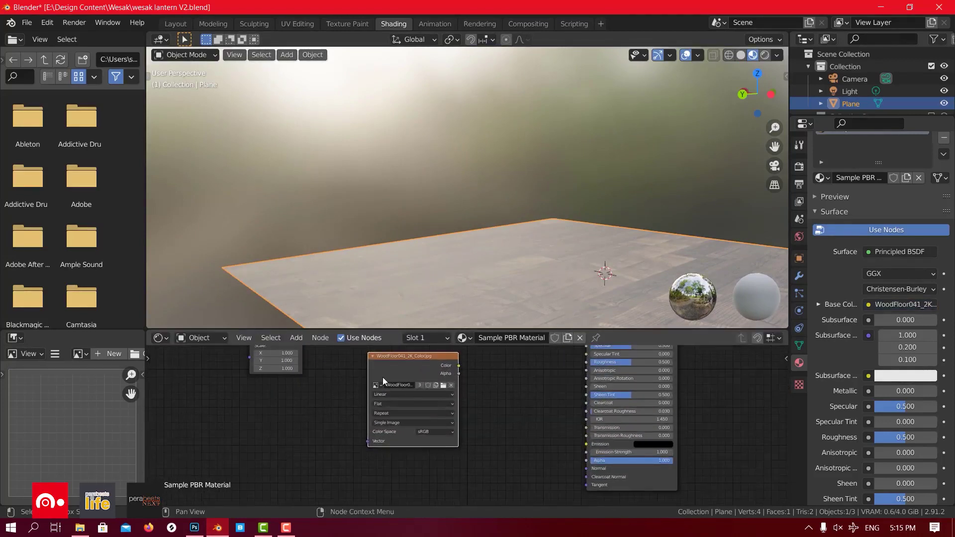
left_click(378, 385)
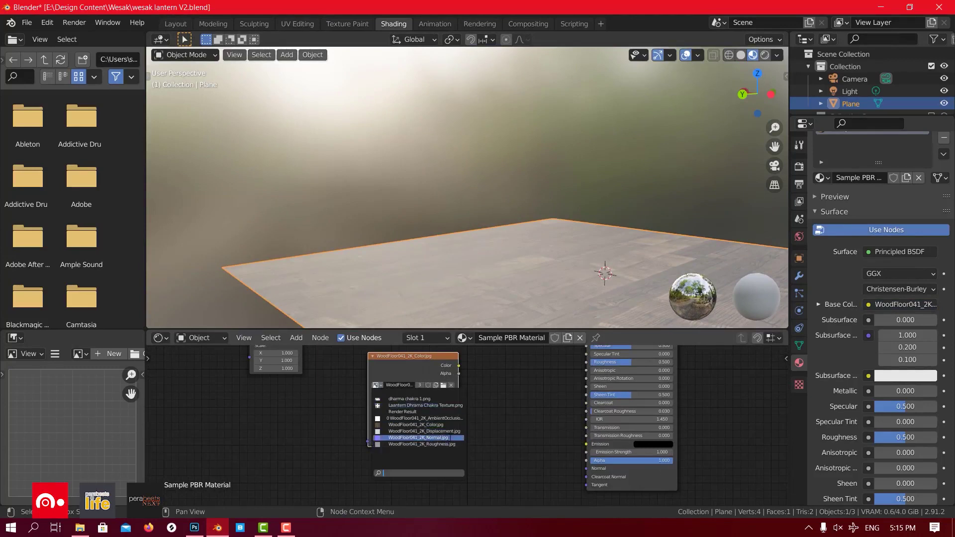
left_click(422, 445)
Link the Mapping node's Vector output to the roughness texture node's Vector input
middle_click_drag(504, 378, 518, 446)
scroll(488, 429, "down", 2)
scroll(506, 438, "down", 1)
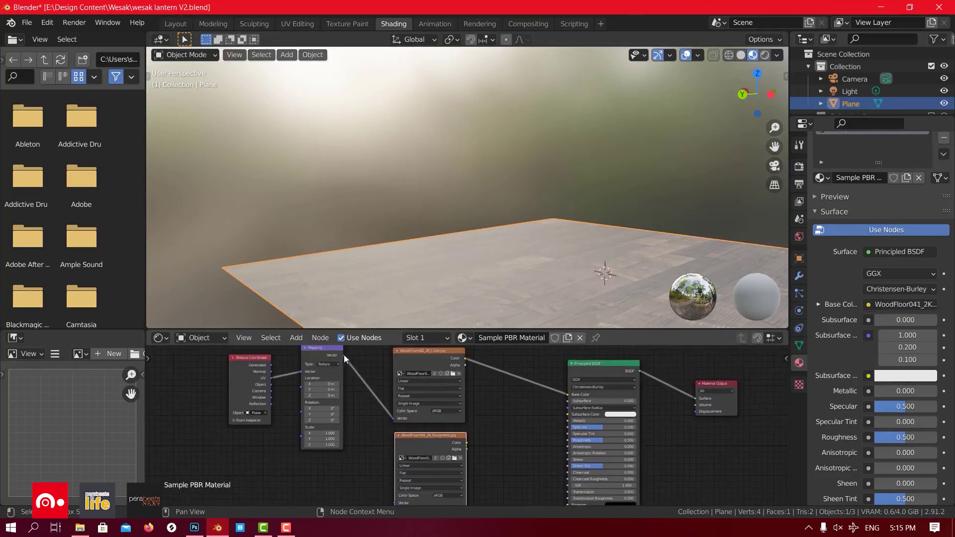
middle_click_drag(342, 354, 355, 358)
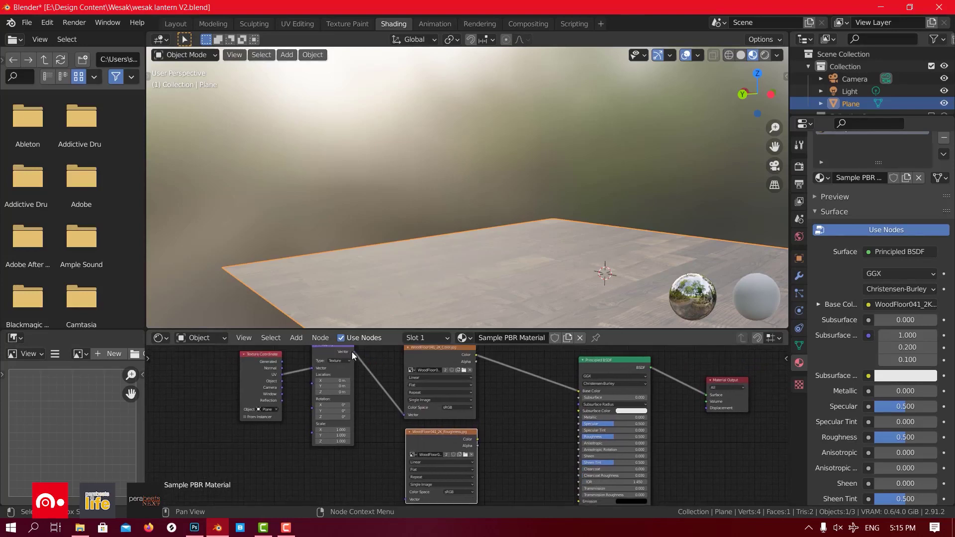
left_click_drag(352, 352, 405, 500)
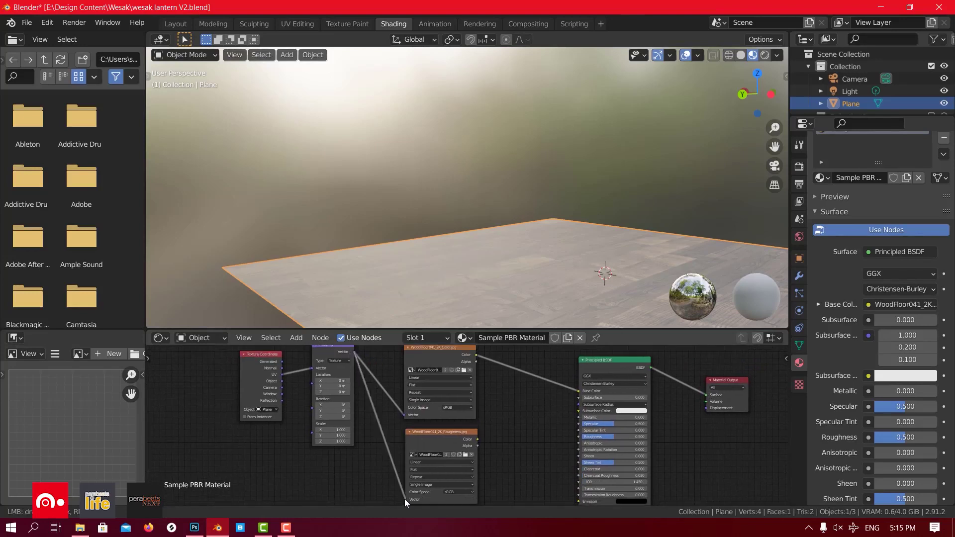
Set the roughness texture's color space to Non-Color and link its Color output to the Principled BSDF's Roughness
scroll(503, 465, "up", 3)
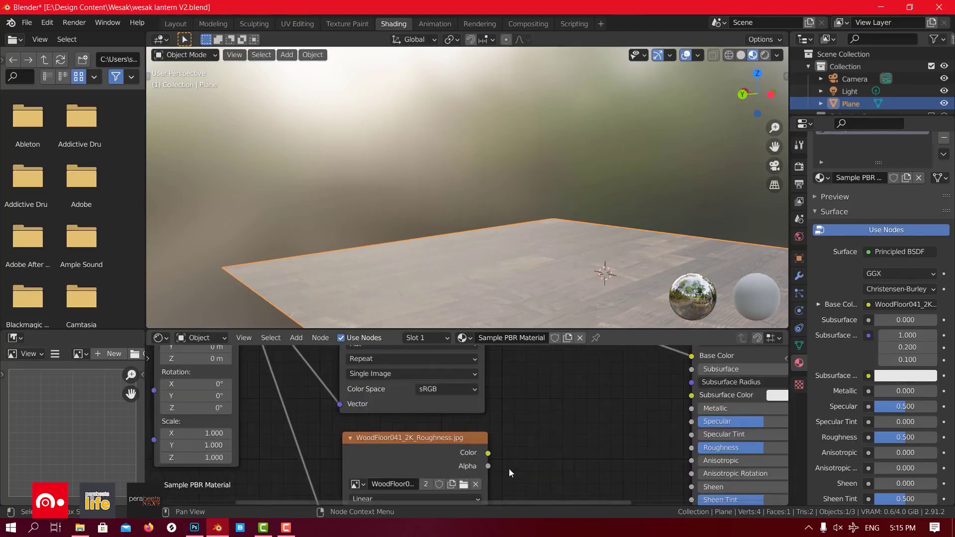
scroll(485, 455, "down", 1)
middle_click_drag(509, 412, 490, 371)
middle_click_drag(507, 444, 459, 414)
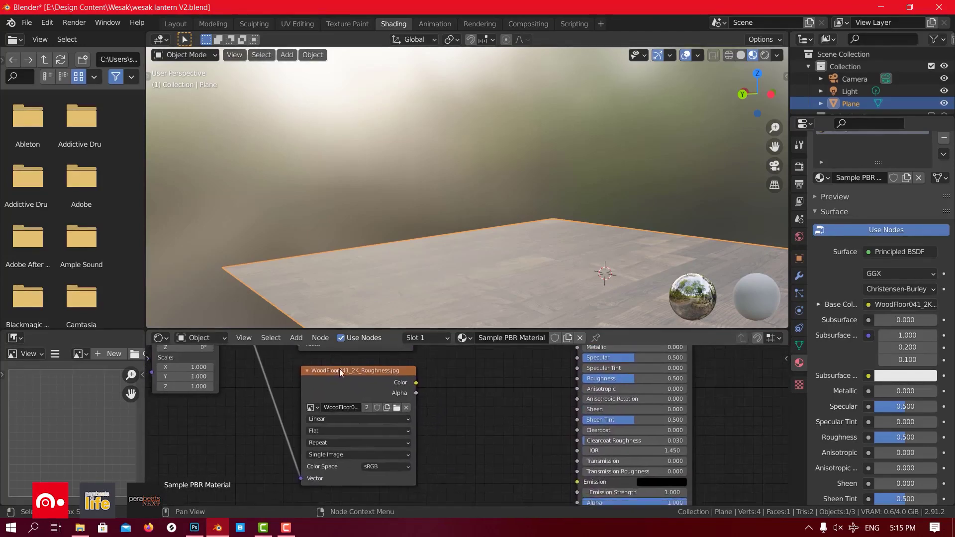
left_click(380, 467)
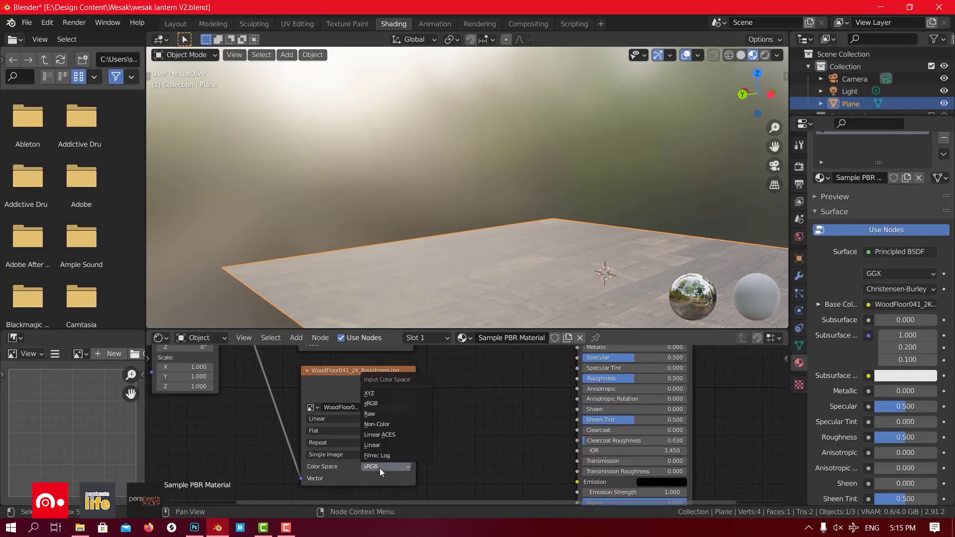
left_click(386, 425)
scroll(531, 422, "down", 2)
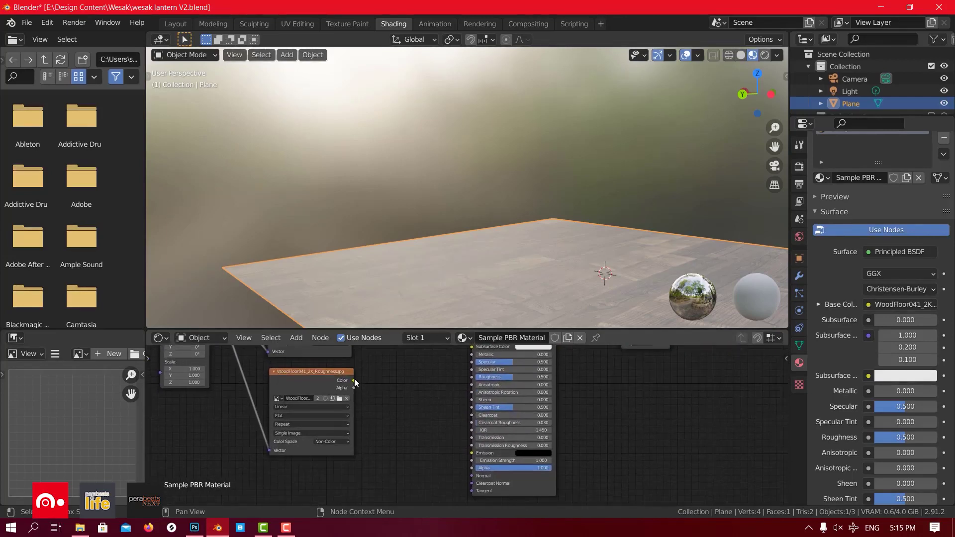
left_click_drag(355, 380, 473, 377)
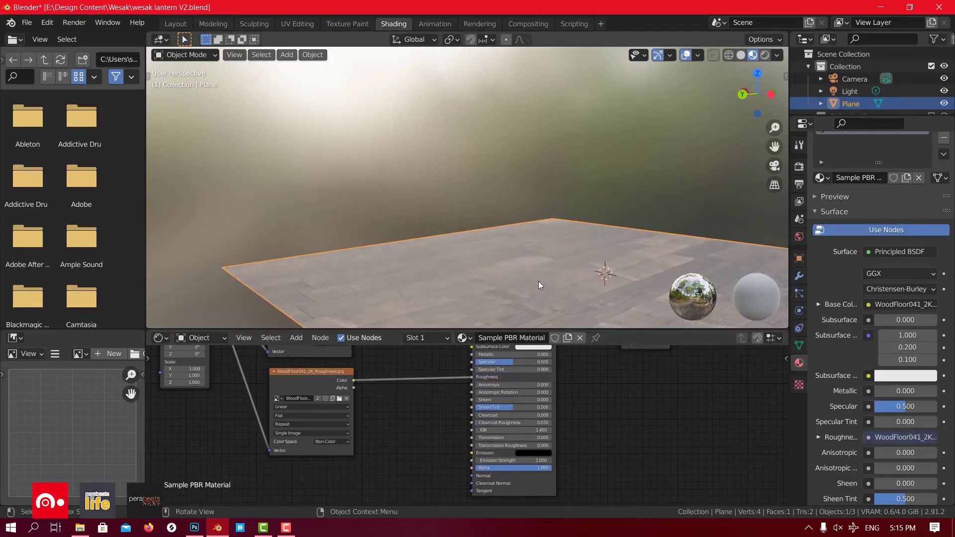
Compare the floor's reflections with and without the roughness map by repeatedly unlinking and relinking it to Roughness
middle_click_drag(538, 283, 470, 279)
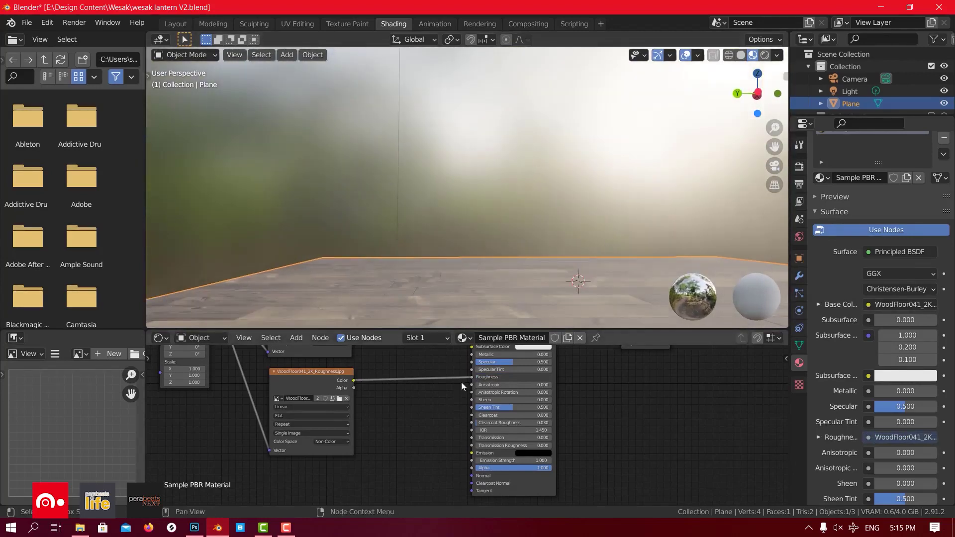
left_click_drag(473, 378, 438, 390)
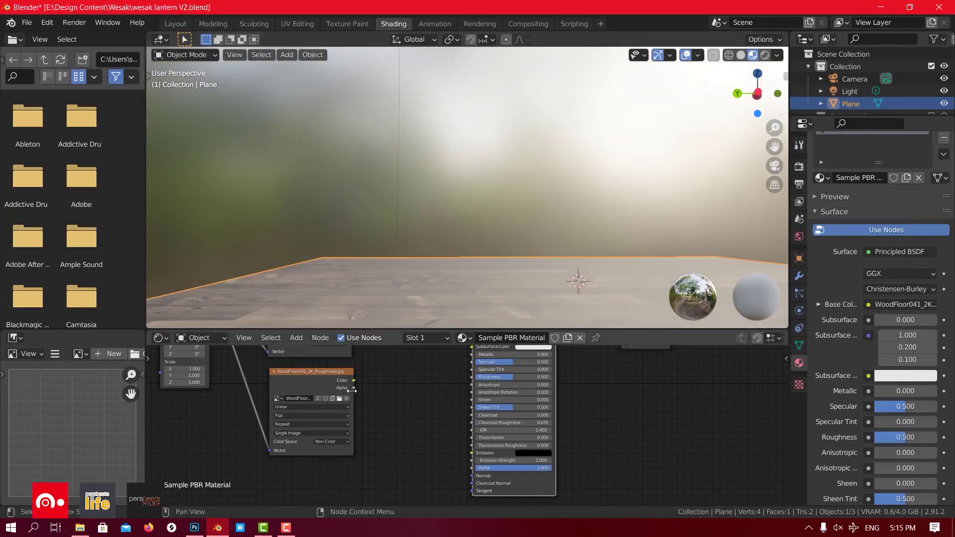
left_click_drag(353, 380, 476, 377)
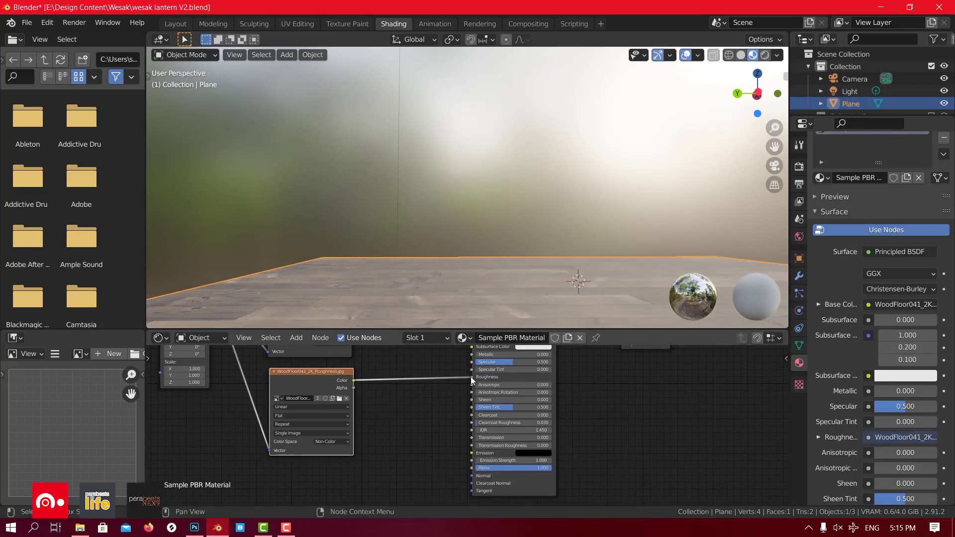
left_click_drag(471, 378, 412, 393)
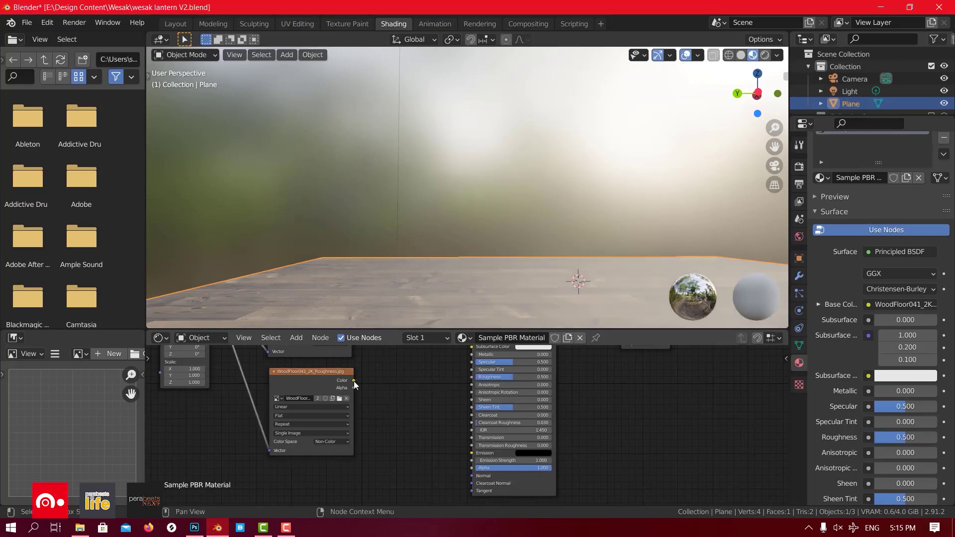
left_click_drag(354, 381, 471, 381)
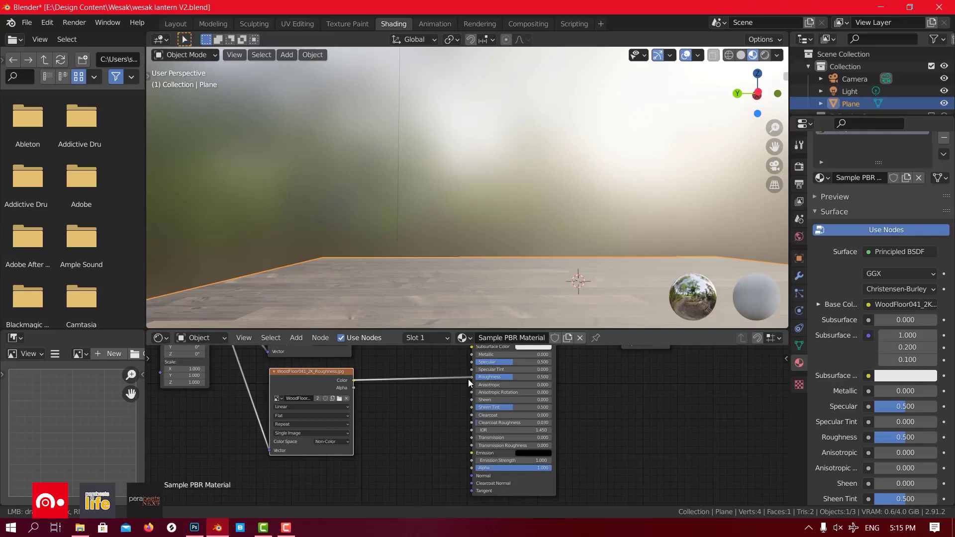
left_click_drag(467, 379, 468, 379)
middle_click_drag(482, 288, 508, 294)
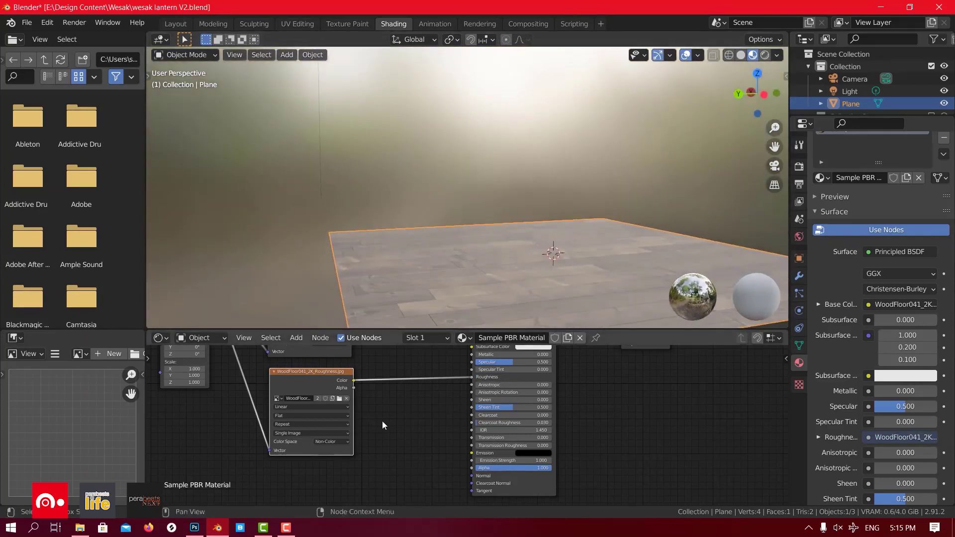
scroll(382, 421, "down", 2)
scroll(425, 424, "down", 1)
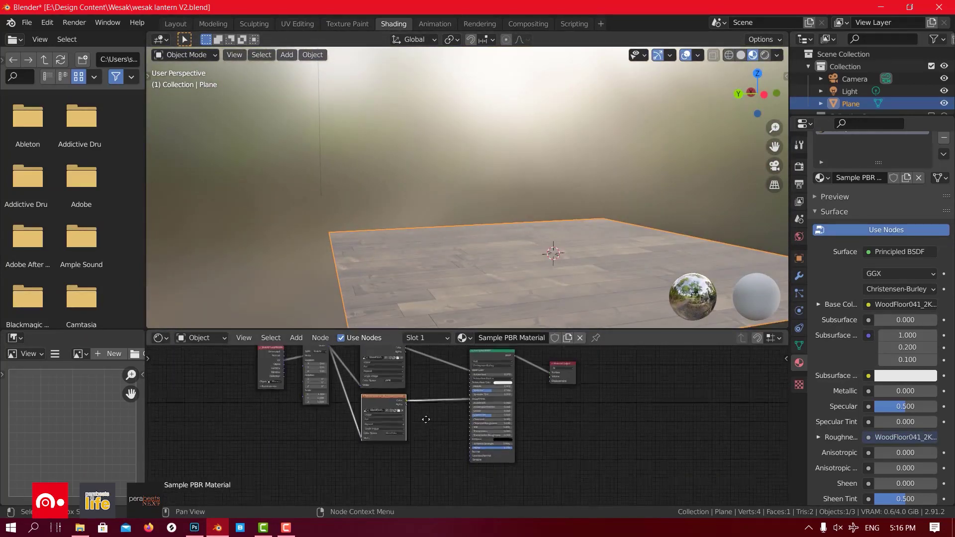
scroll(357, 386, "up", 3)
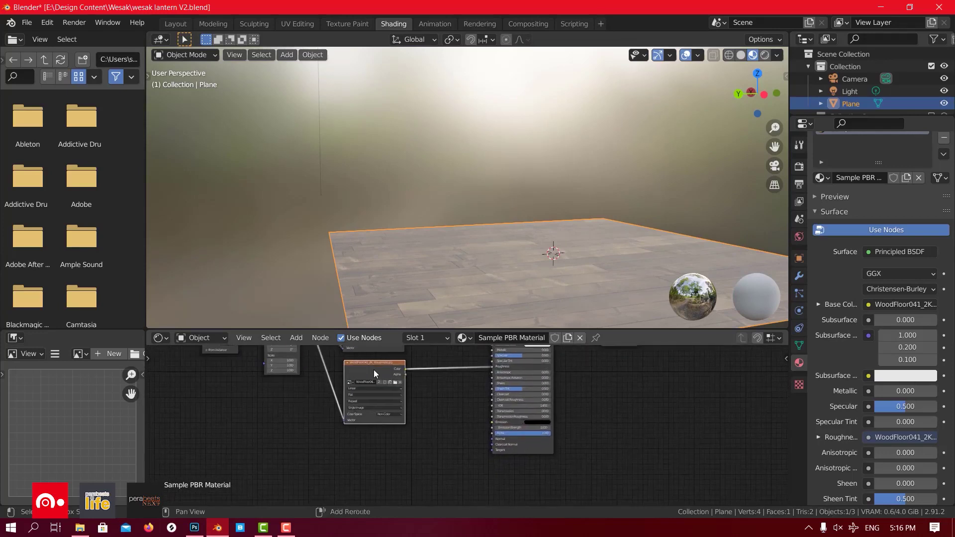
Duplicate the roughness texture node below the original and link the Mapping node's Vector output to the copy's Vector input
key("shift+d")
left_click(374, 442)
scroll(428, 428, "down", 4)
middle_click_drag(428, 428, 461, 467)
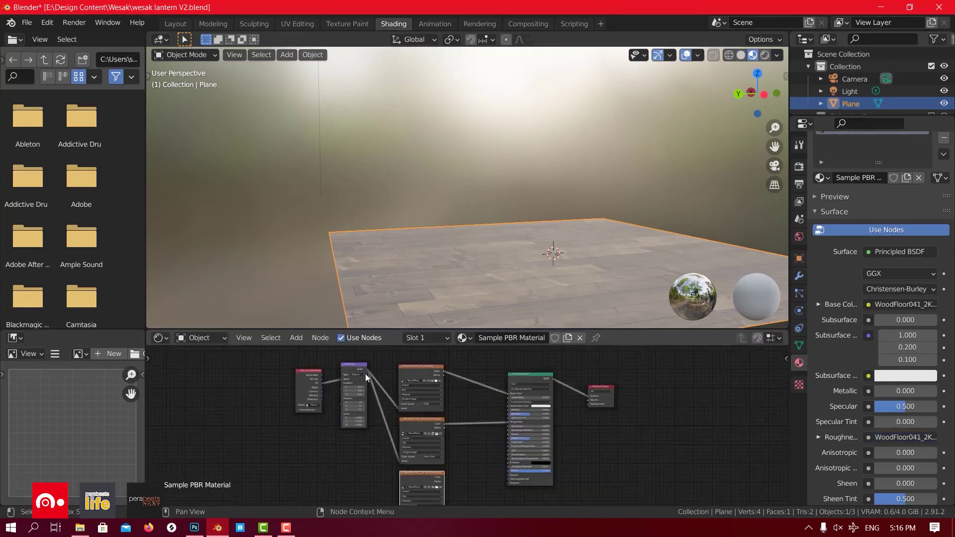
left_click_drag(372, 329, 367, 200)
left_click_drag(367, 199, 367, 201)
left_click_drag(325, 239, 387, 492)
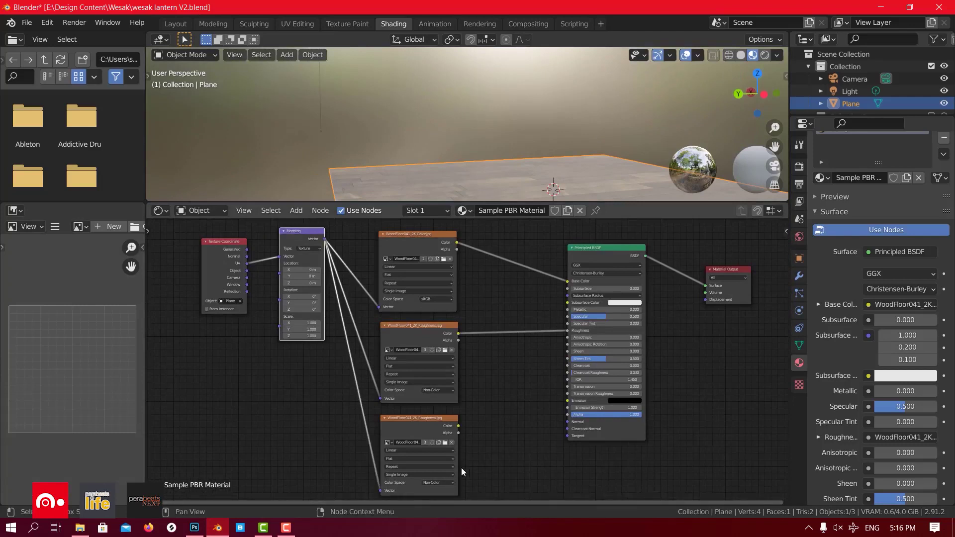
Assign WoodFloor041_2K_Normal.jpg to the duplicated texture node and set its color space to Non-Color
left_click(386, 442)
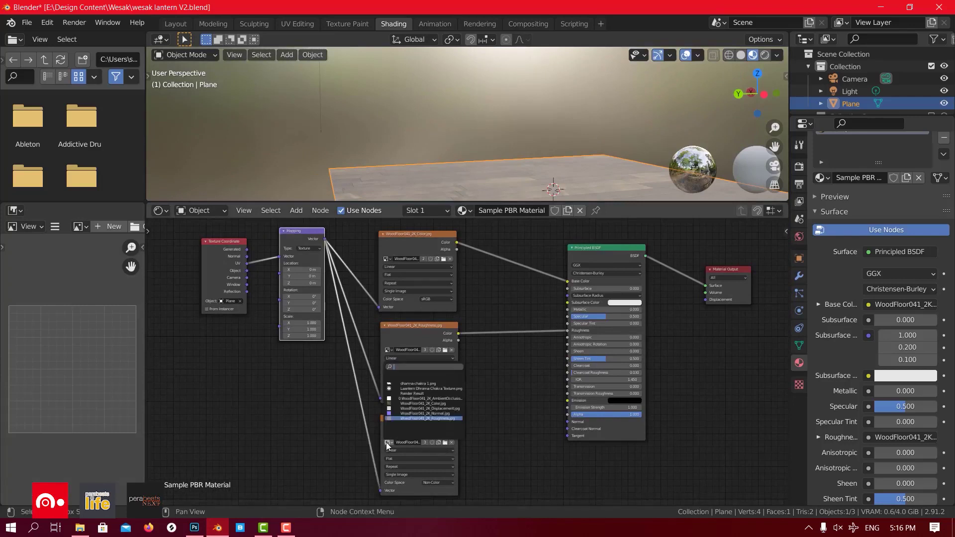
left_click(423, 413)
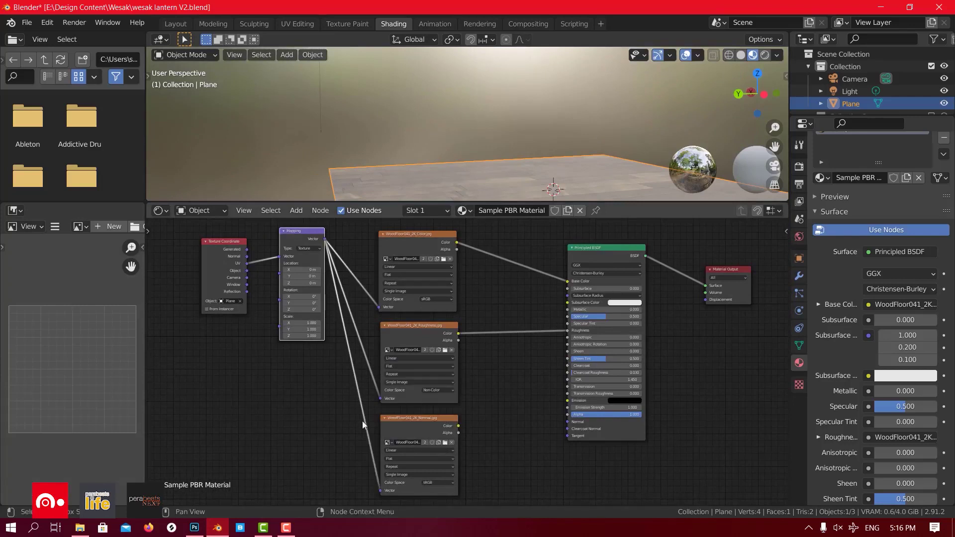
scroll(476, 446, "up", 3)
middle_click_drag(497, 446, 454, 352)
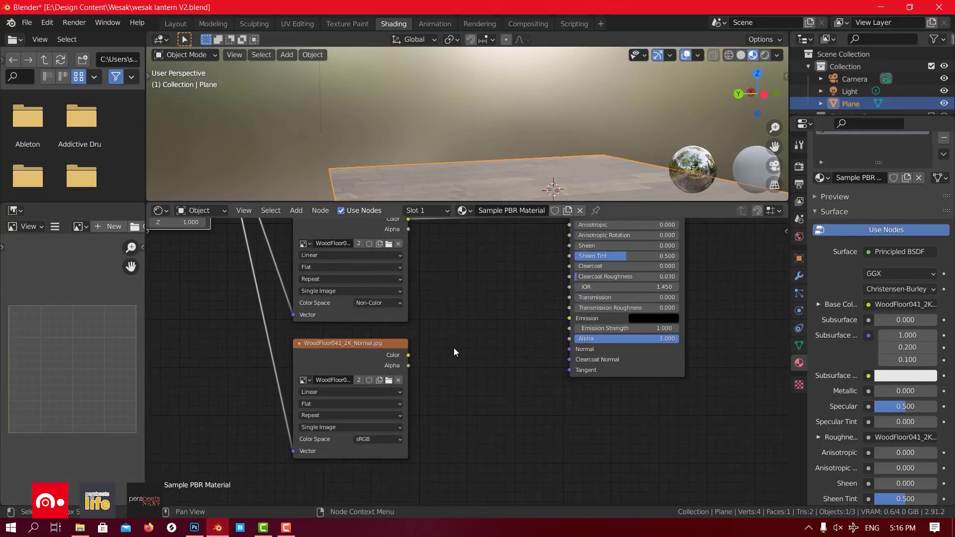
left_click(393, 440)
left_click(396, 447)
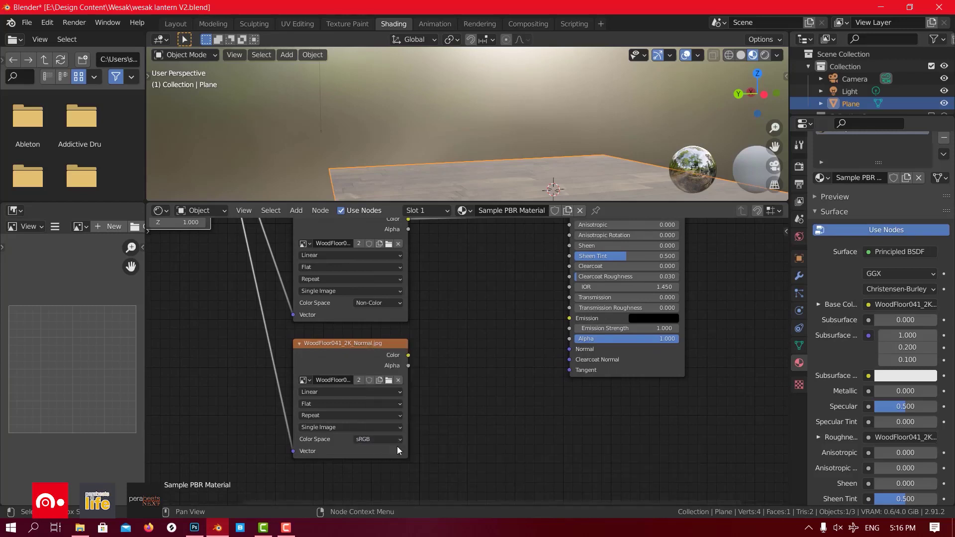
left_click(389, 440)
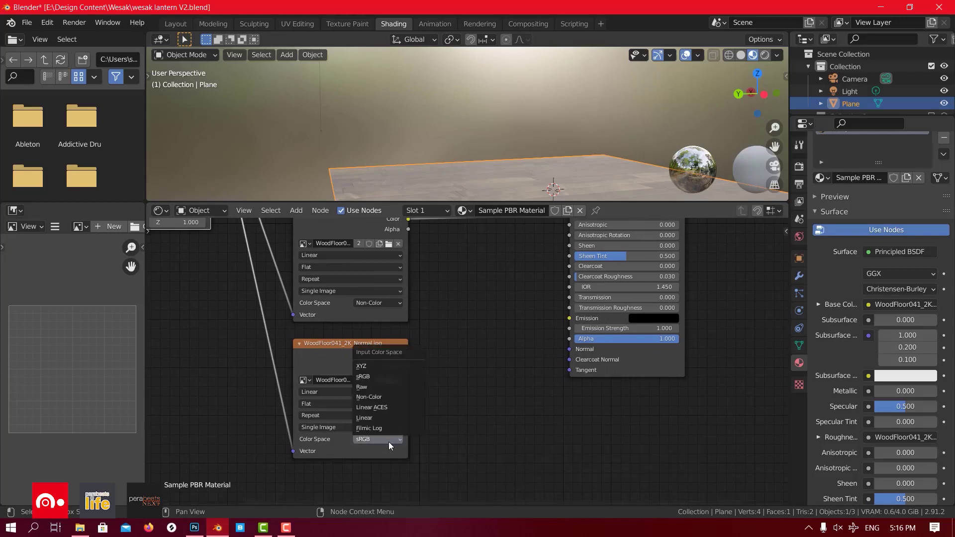
left_click(390, 396)
scroll(467, 364, "up", 3)
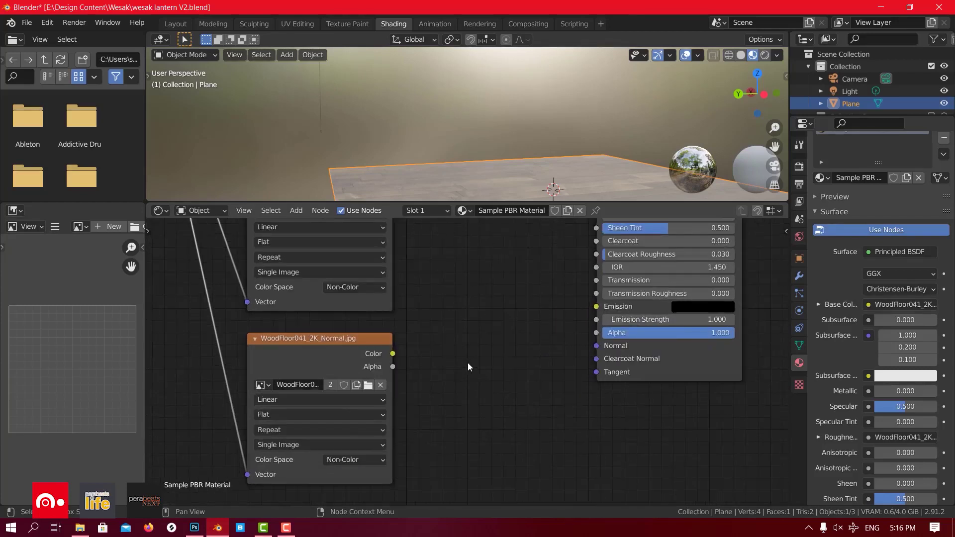
scroll(476, 364, "down", 7)
middle_click_drag(477, 369, 458, 423)
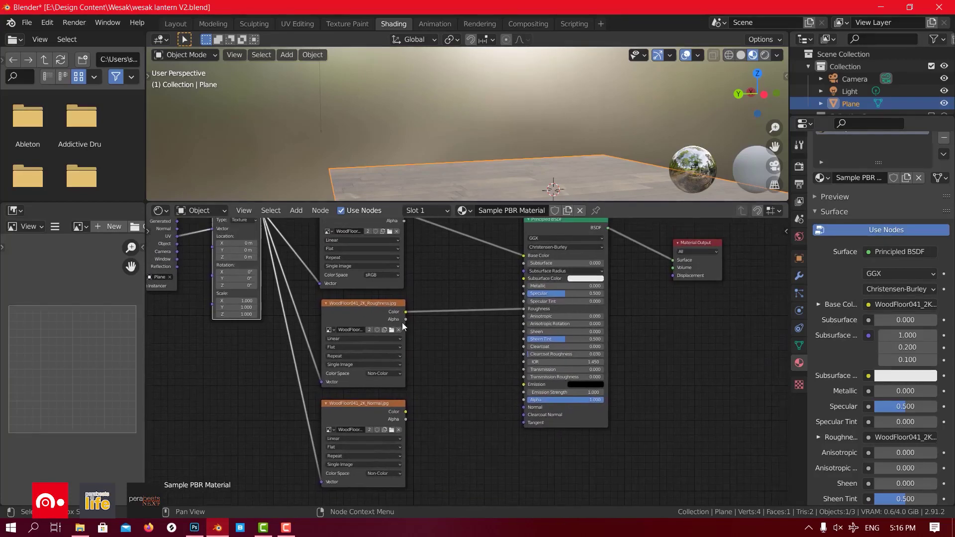
Shift the normal texture node aside and add a Bump node between it and the Principled BSDF
left_click_drag(358, 415, 313, 412)
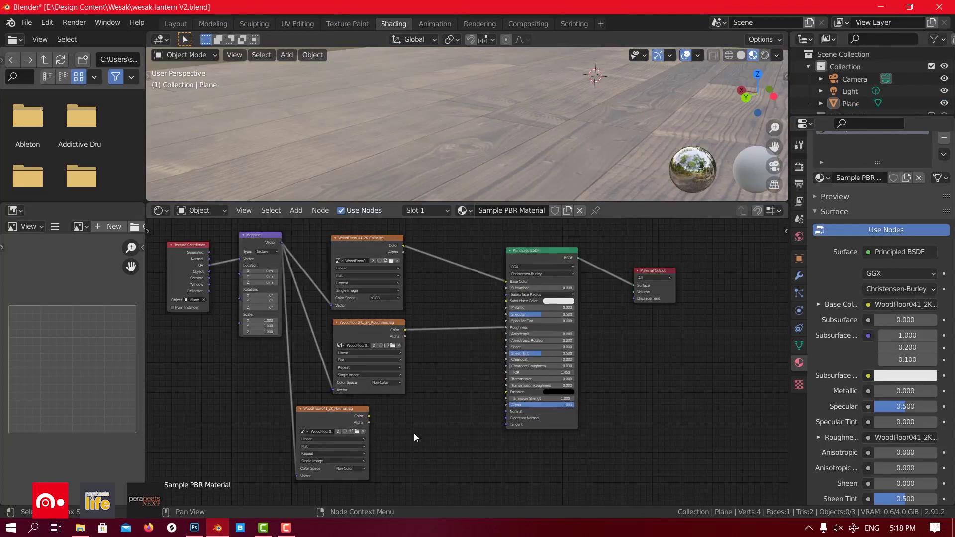
scroll(415, 438, "up", 3)
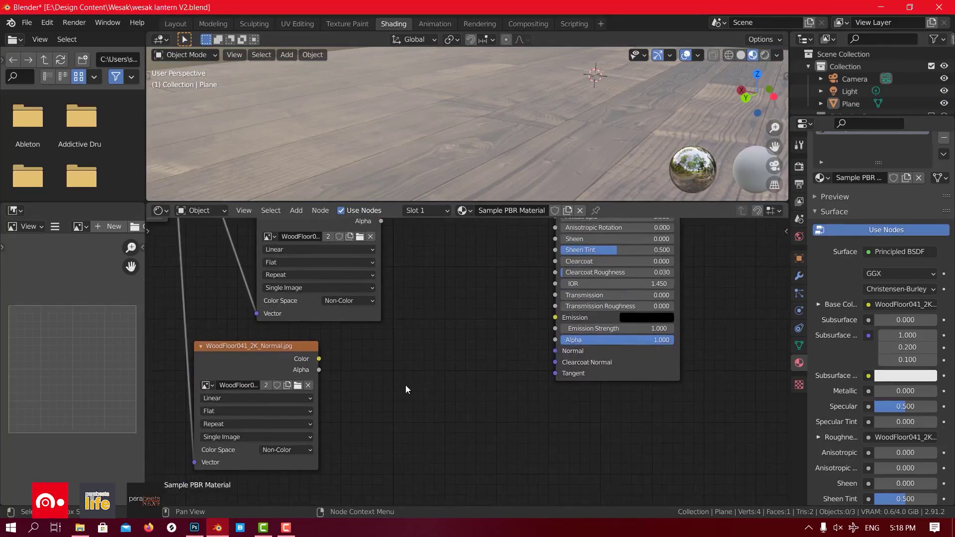
key("shift+a")
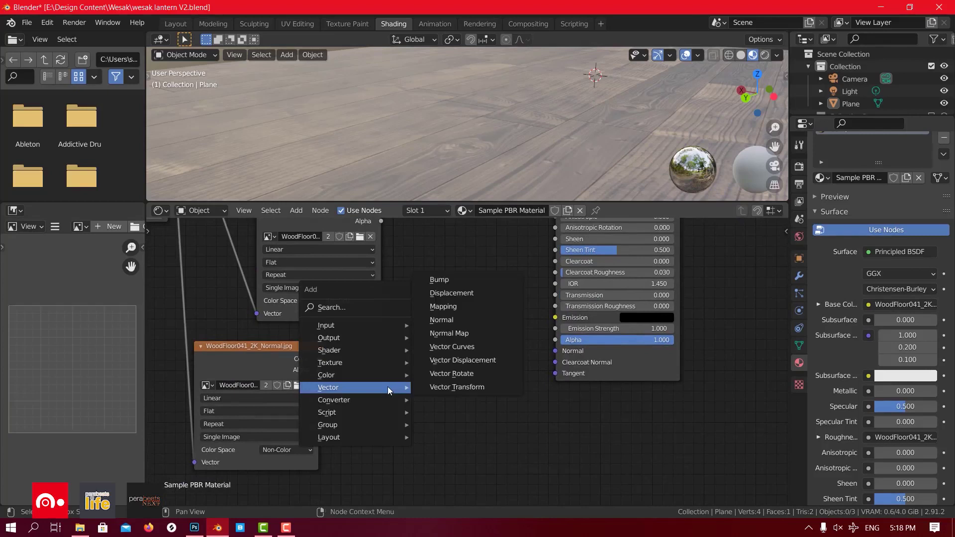
left_click(482, 281)
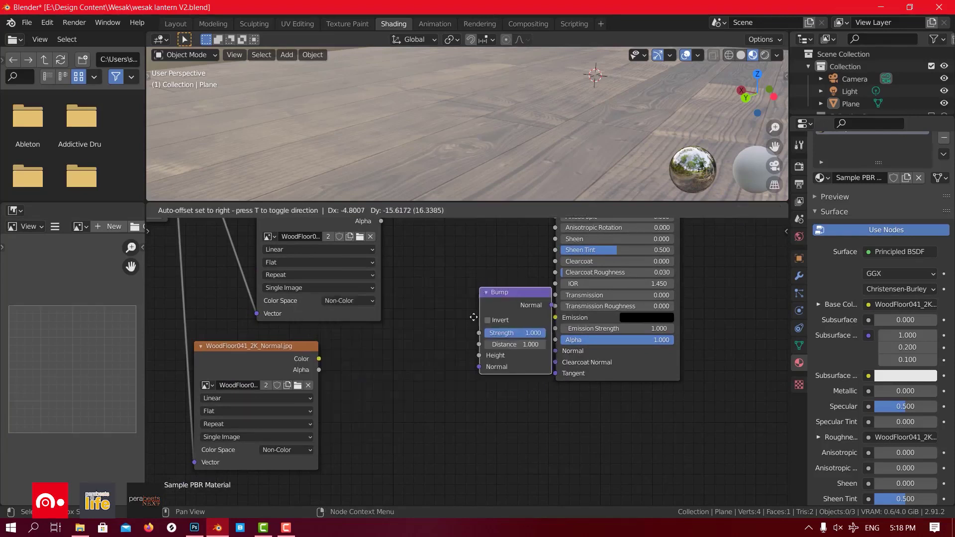
left_click(420, 342)
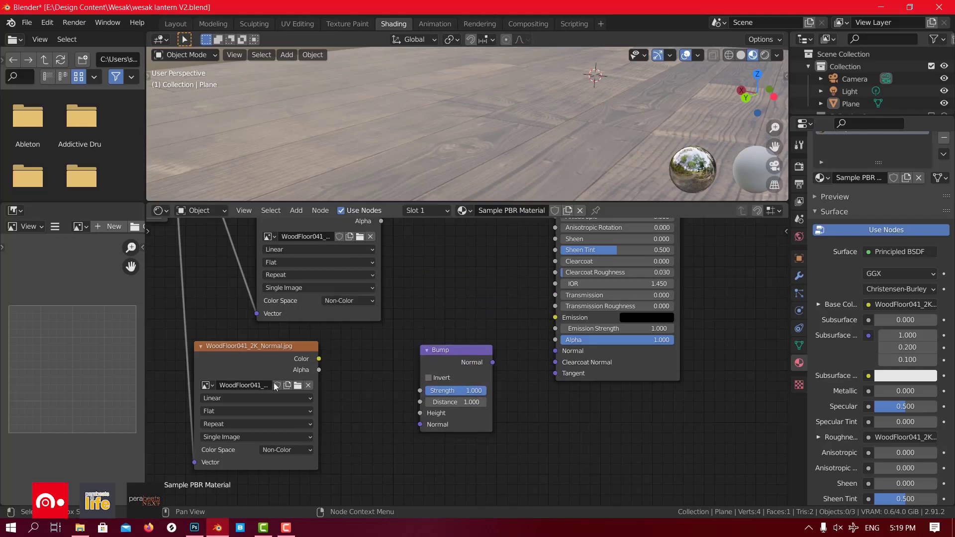
Link the normal texture's Color output to the Bump node's Normal input and the Bump output to the Principled BSDF's Normal
left_click_drag(259, 347, 272, 345)
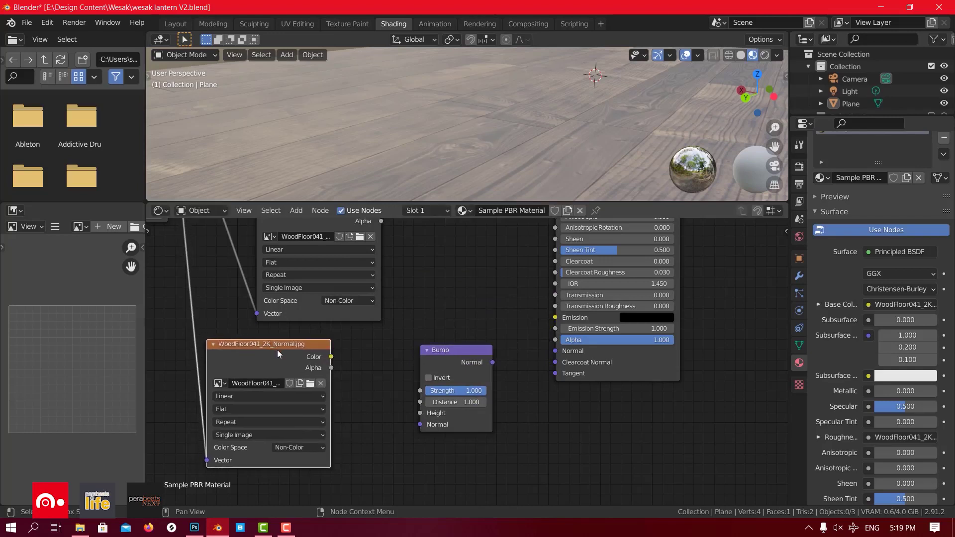
left_click_drag(328, 357, 421, 424)
mouse_move(272, 351)
left_mouse_down()
mouse_move(295, 348)
mouse_move(269, 350)
left_mouse_up()
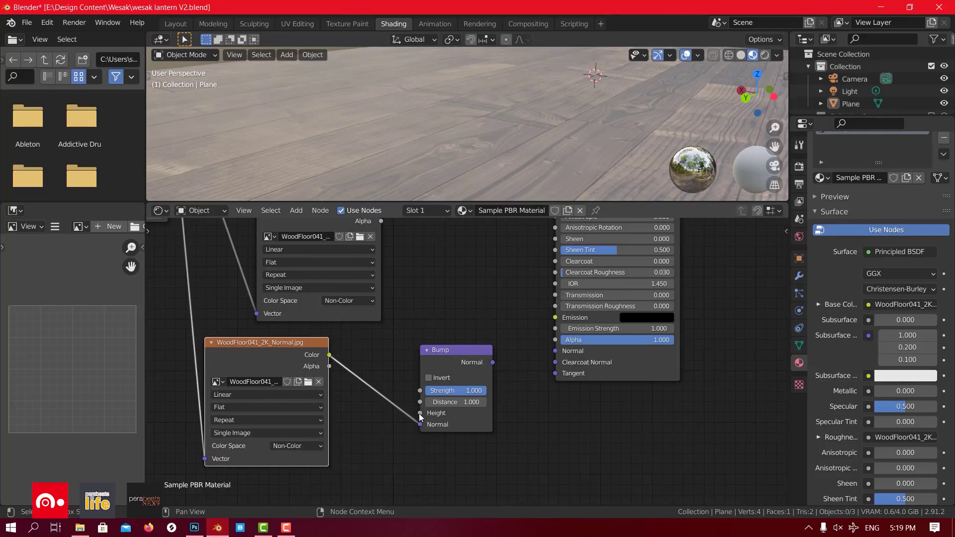
middle_click_drag(439, 355, 382, 378)
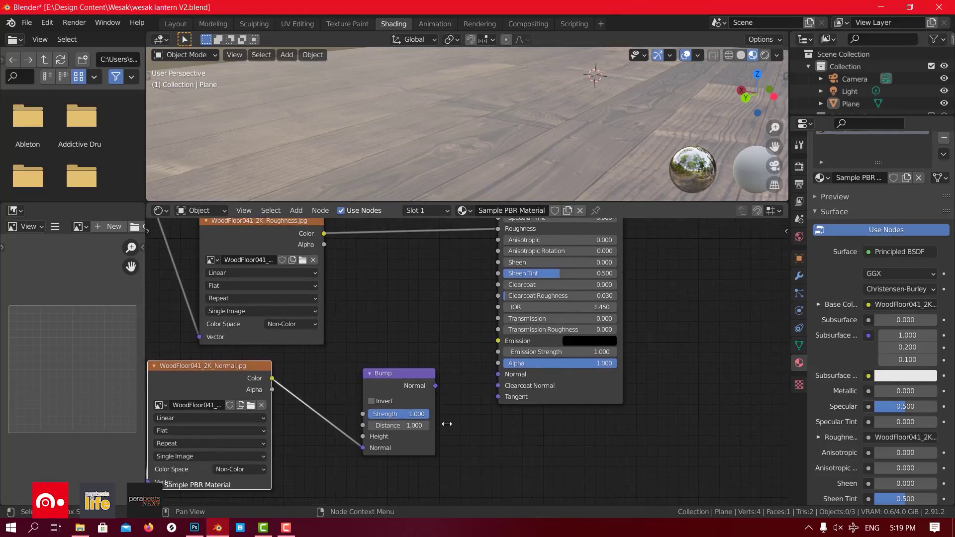
left_click_drag(436, 386, 502, 374)
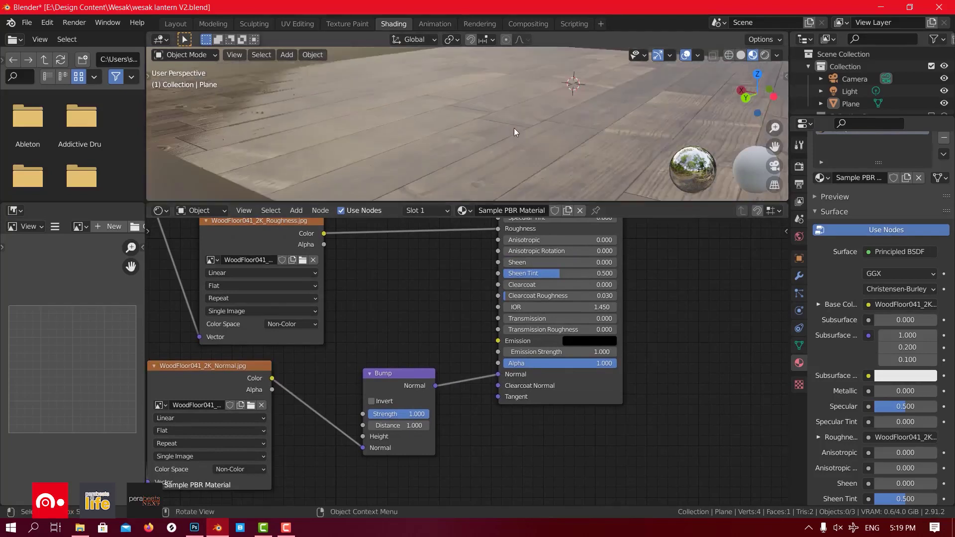
Compare the floor's surface with and without the normal map by unlinking and relinking the Bump node to the Normal input
middle_click_drag(514, 127, 491, 122)
scroll(490, 122, "up", 1)
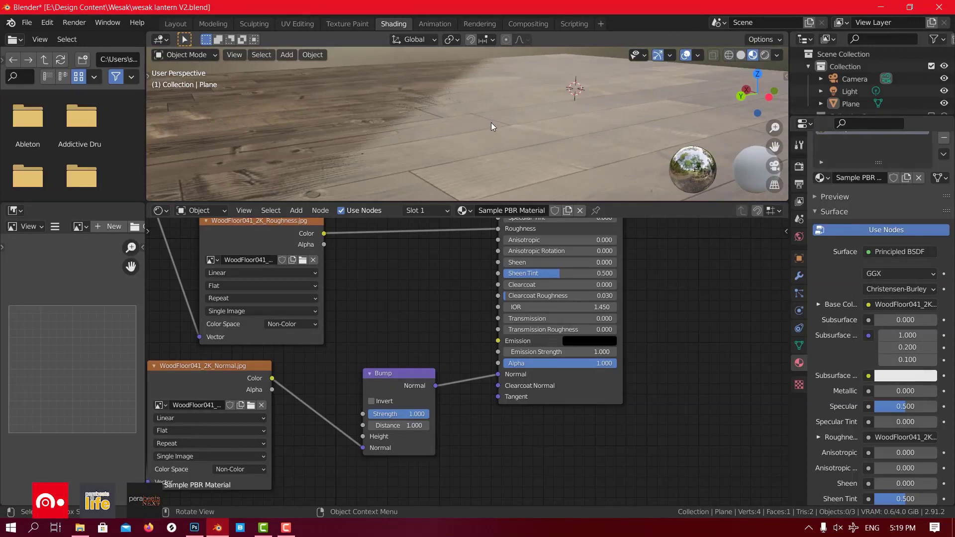
left_click(499, 375)
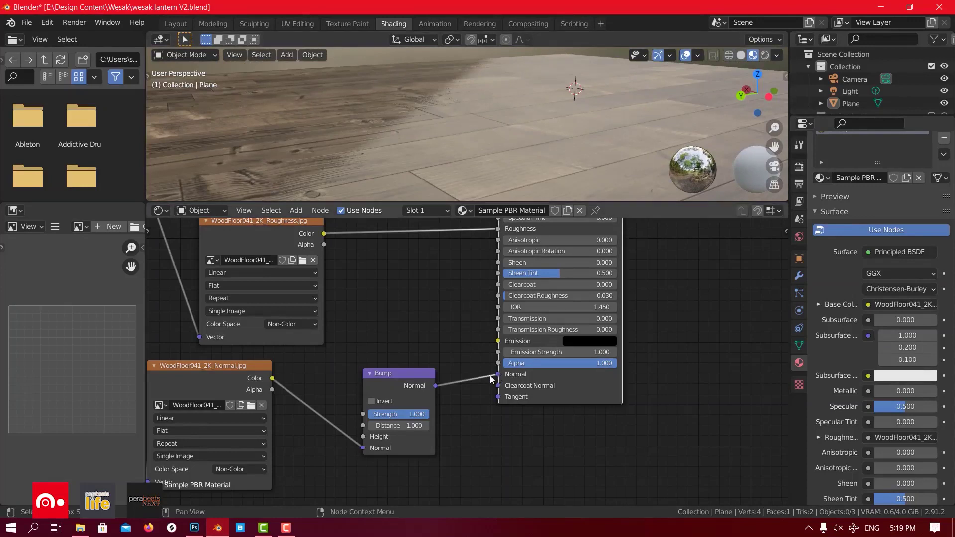
left_click_drag(499, 376, 457, 378)
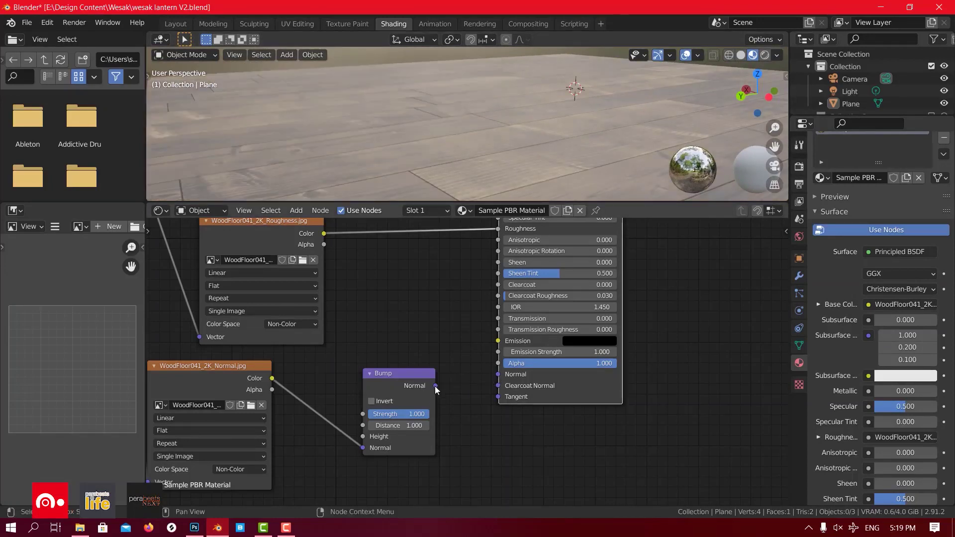
middle_click_drag(345, 112, 365, 134)
scroll(365, 133, "up", 2)
scroll(365, 133, "down", 2)
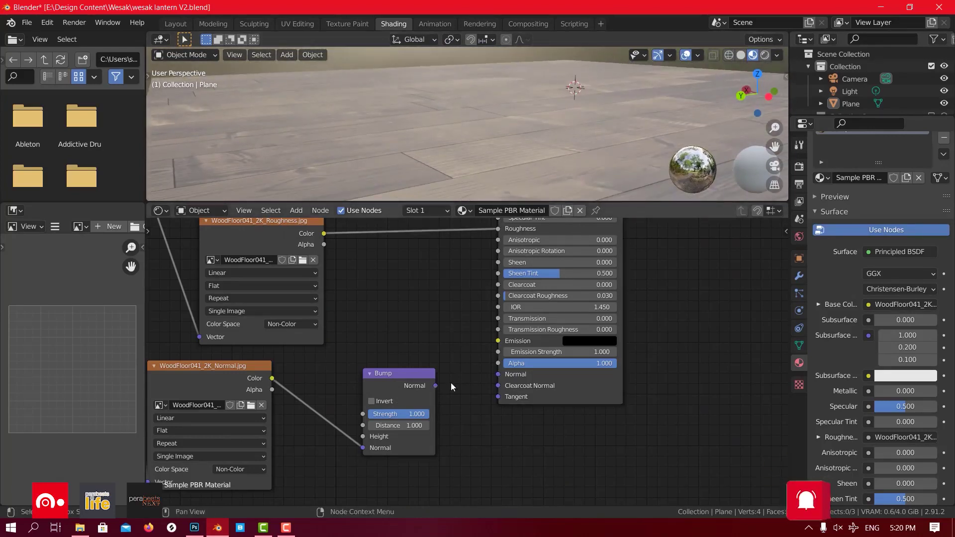
left_click_drag(436, 386, 498, 374)
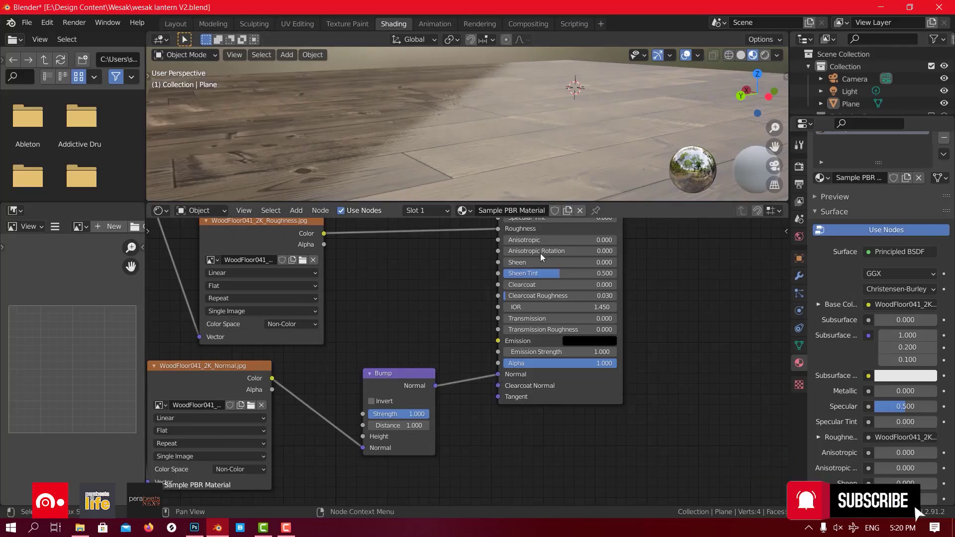
Switch the viewport to Rendered shading to view the wood floor
mouse_move(545, 157)
middle_mouse_down()
mouse_move(565, 164)
mouse_move(543, 172)
mouse_move(395, 162)
mouse_move(596, 174)
mouse_move(554, 181)
mouse_move(510, 159)
mouse_move(458, 159)
mouse_move(377, 176)
mouse_move(374, 52)
mouse_move(535, 100)
mouse_move(632, 165)
mouse_move(532, 157)
mouse_move(620, 131)
mouse_move(578, 94)
mouse_move(556, 118)
mouse_move(509, 120)
mouse_move(535, 114)
mouse_move(622, 133)
mouse_move(667, 166)
mouse_move(571, 187)
middle_mouse_up()
left_click(765, 55)
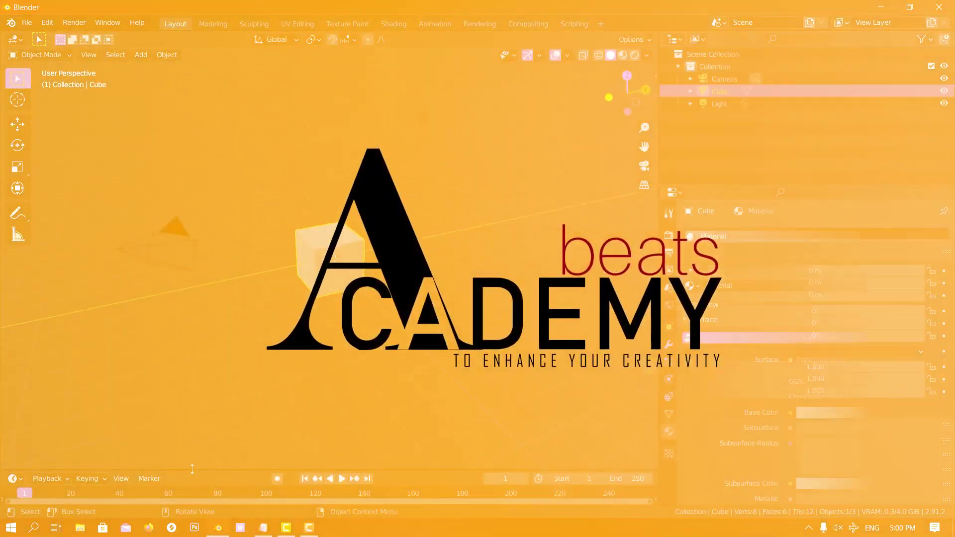
left_click_drag(192, 469, 192, 298)
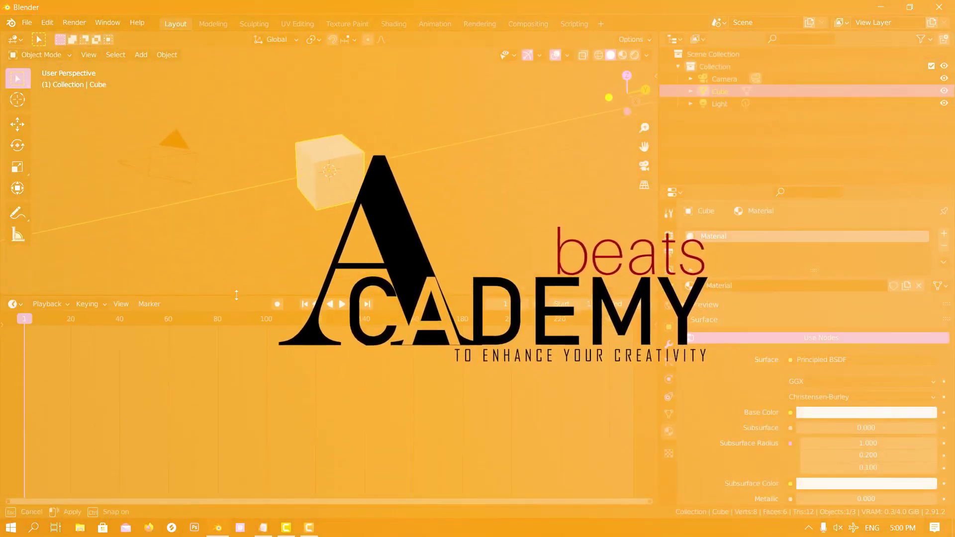
left_click(12, 306)
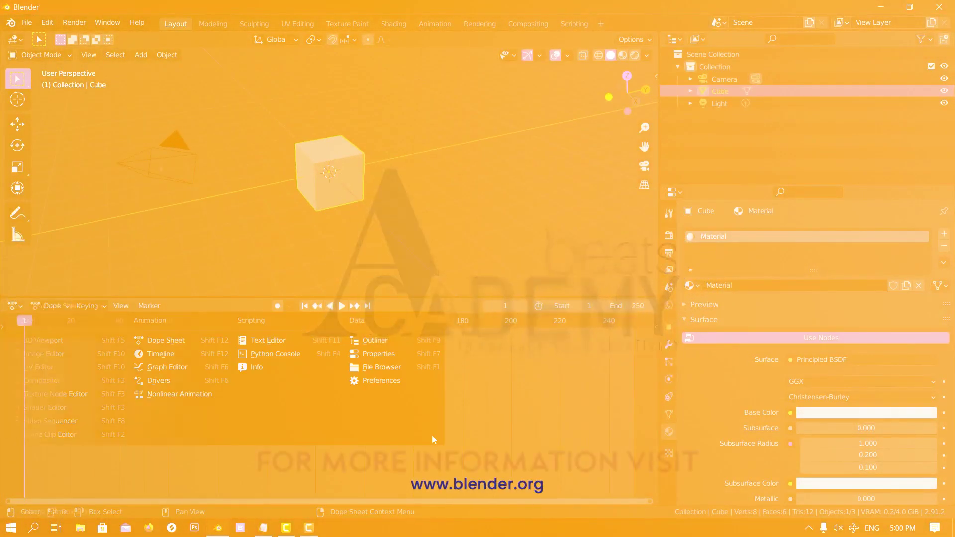
left_click(166, 341)
left_click(41, 54)
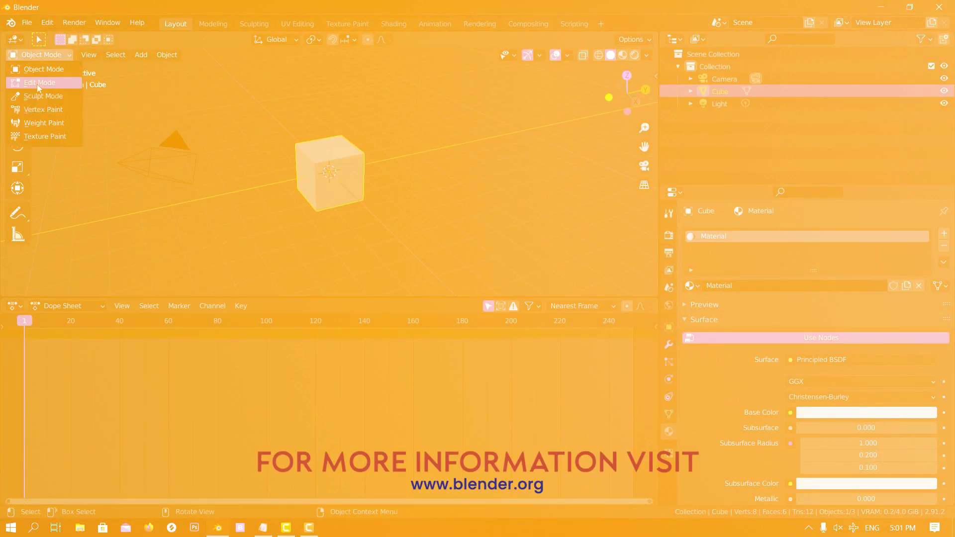
left_click(40, 82)
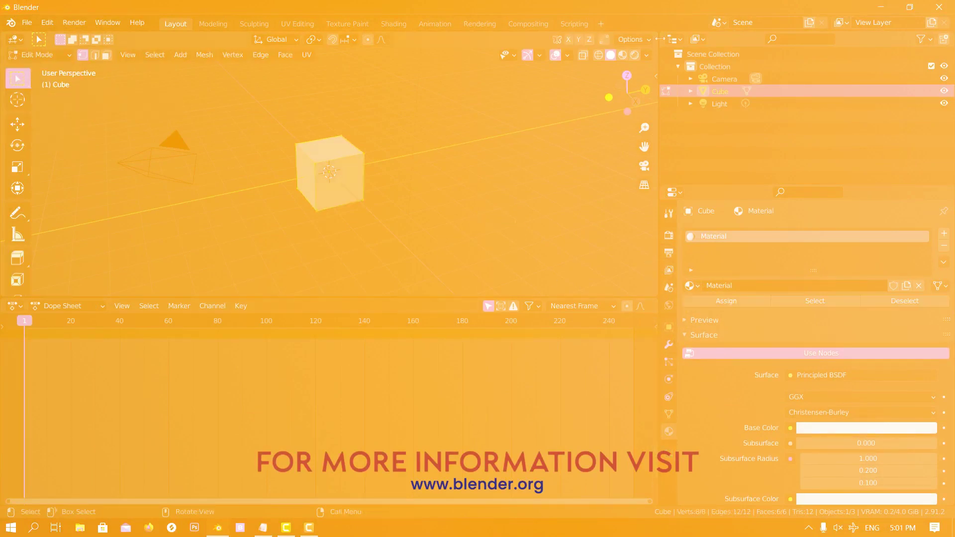
left_click_drag(657, 34, 322, 75)
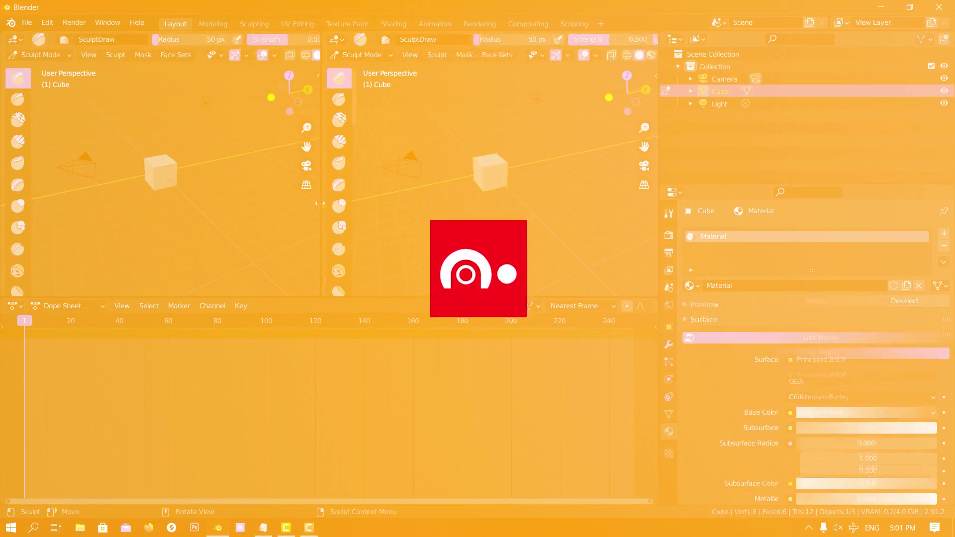
right_click(322, 205)
left_click(286, 239)
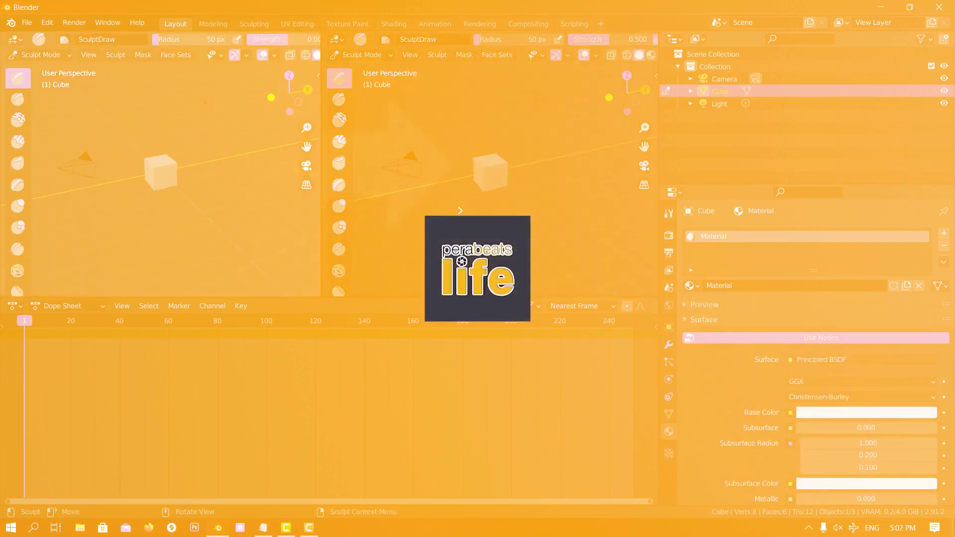
left_click(460, 211)
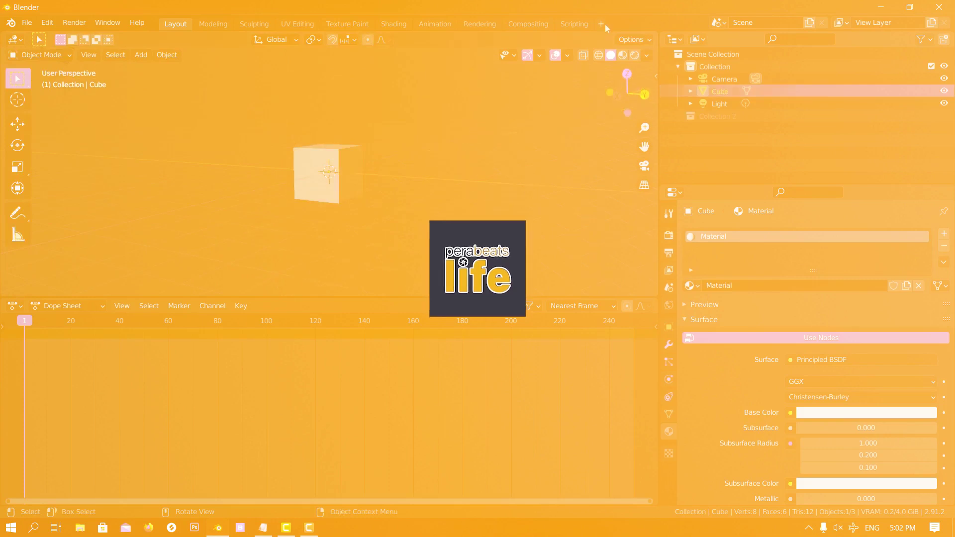
left_click(603, 24)
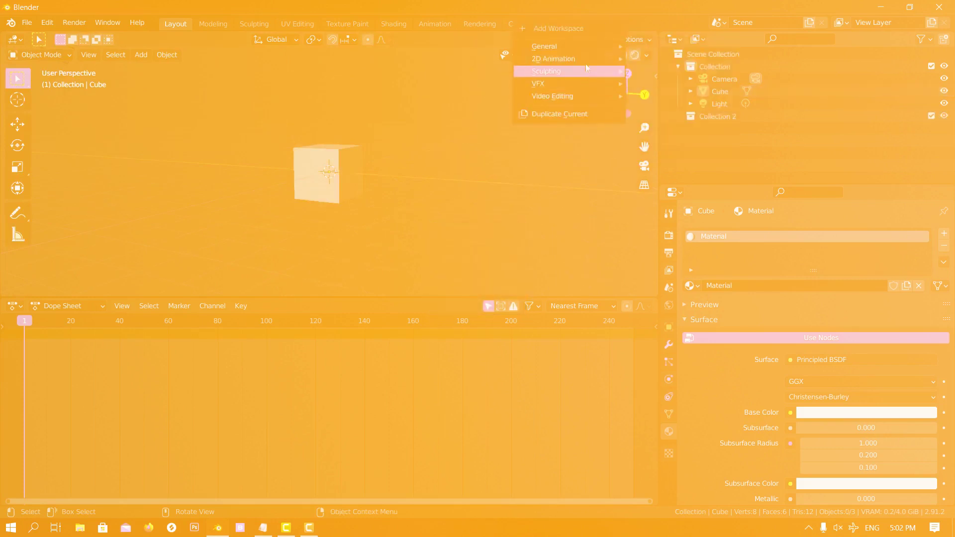